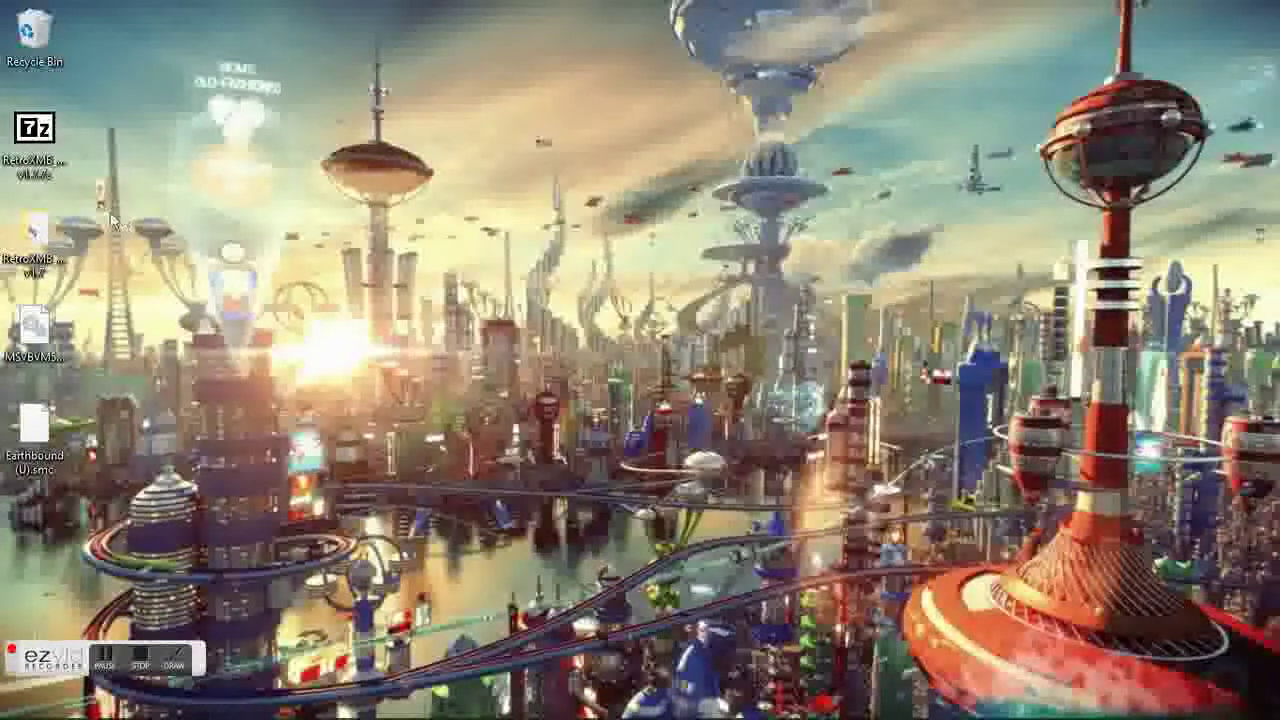
- Open the RetroXMB_Creator v1.7 folder from the desktop and try to launch RetroXMB_Creator.exe
double_click(30, 234)
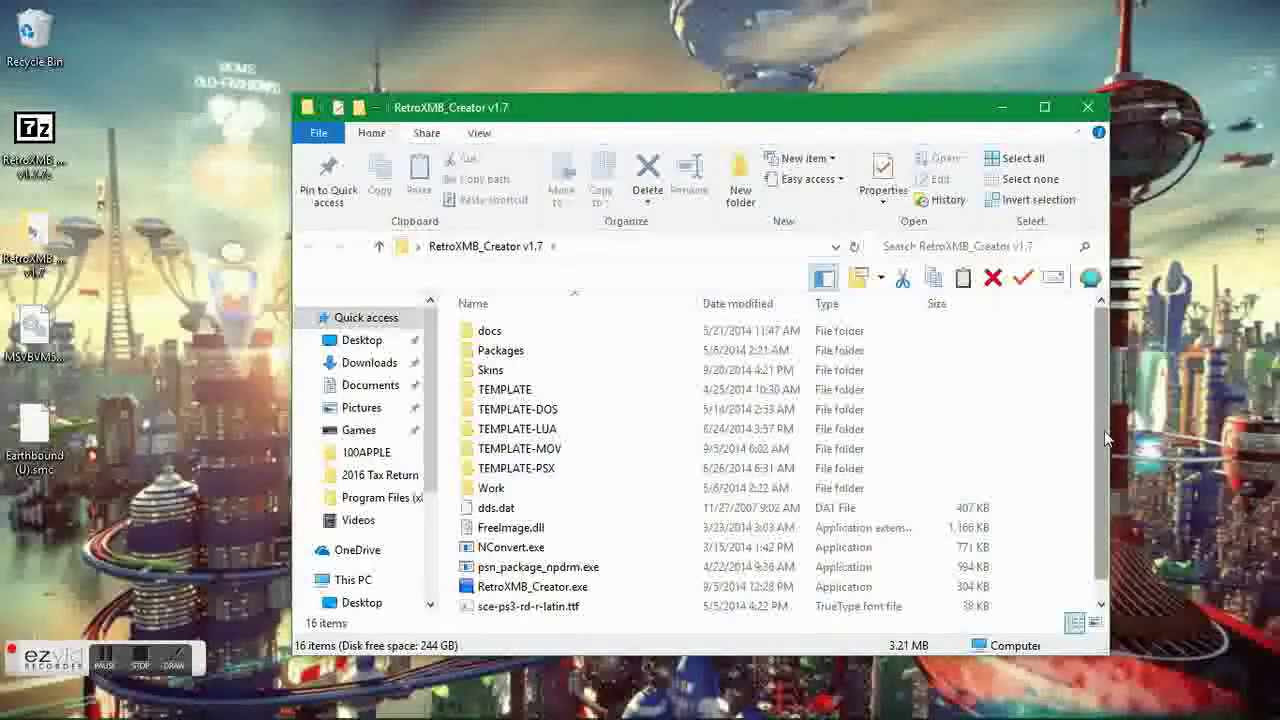
scroll(1104, 437, down, 1)
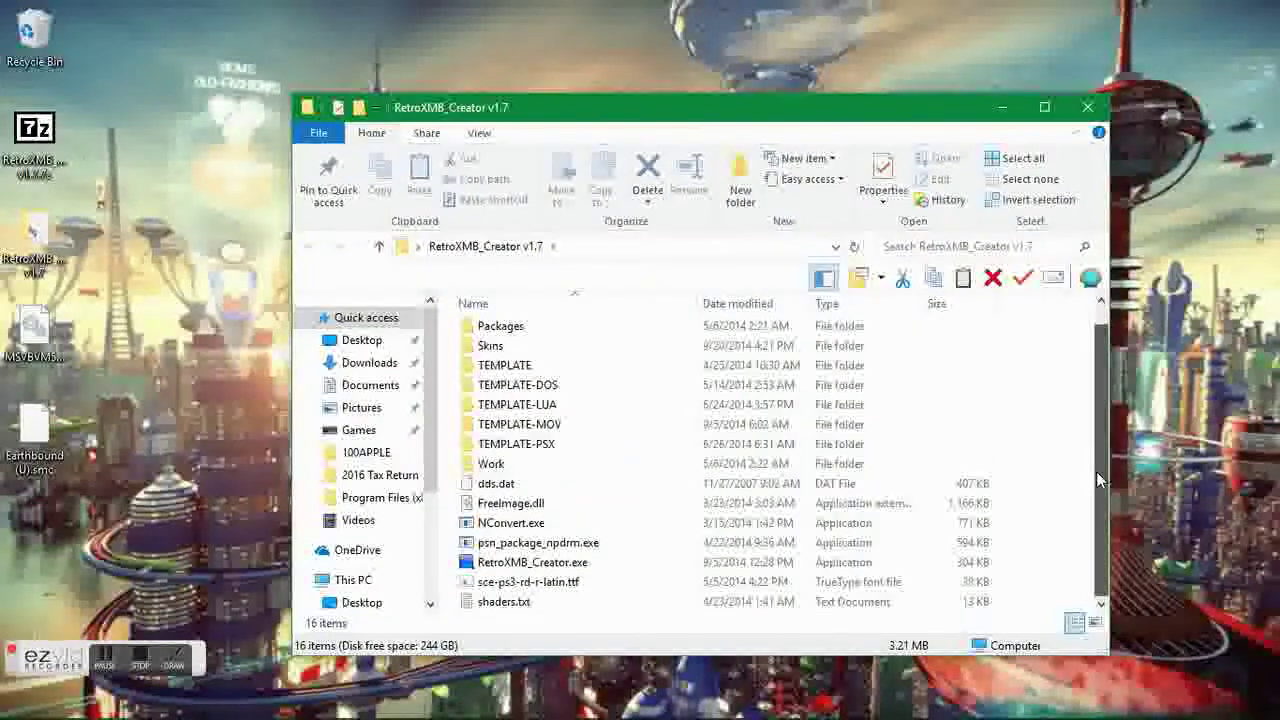
click(515, 564)
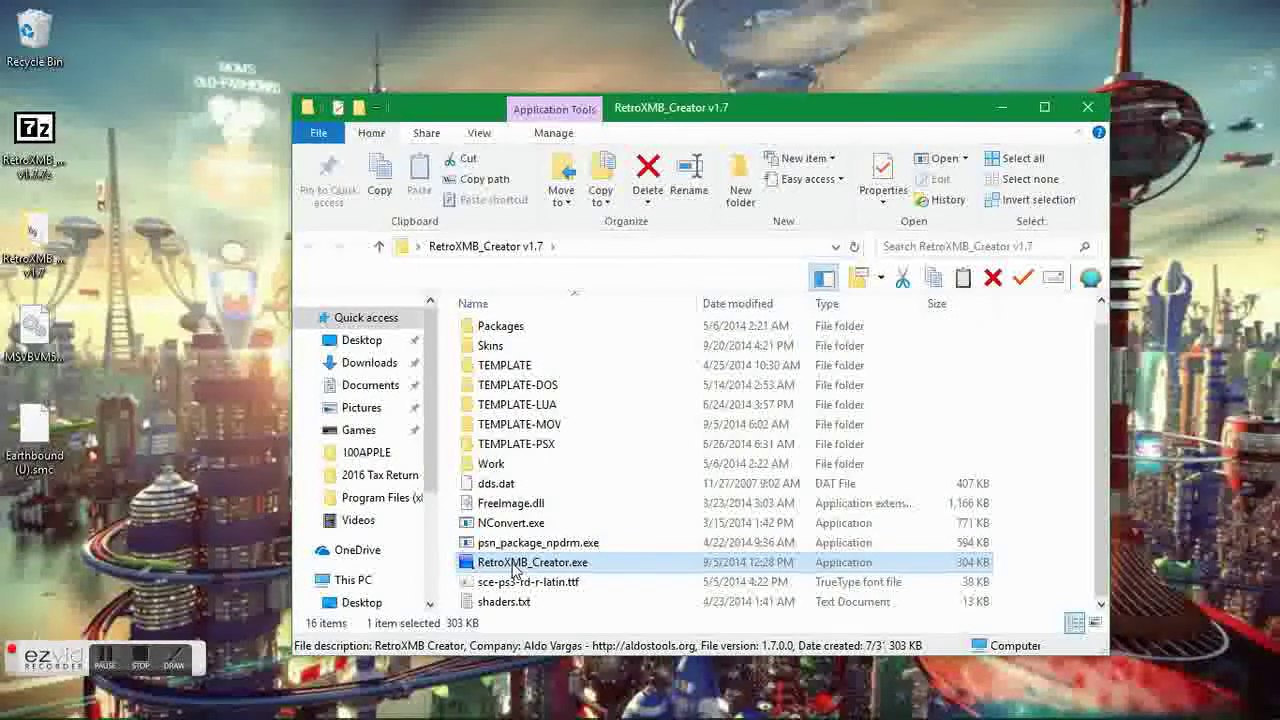
double_click(591, 566)
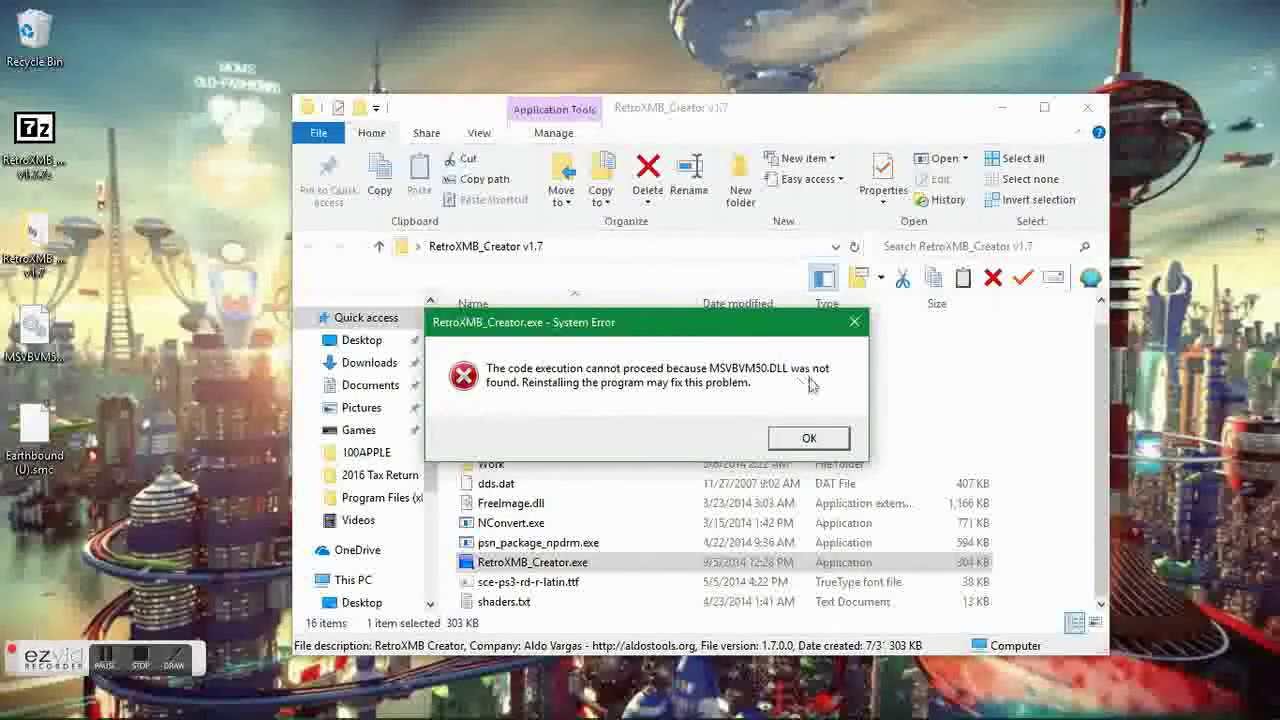
click(808, 440)
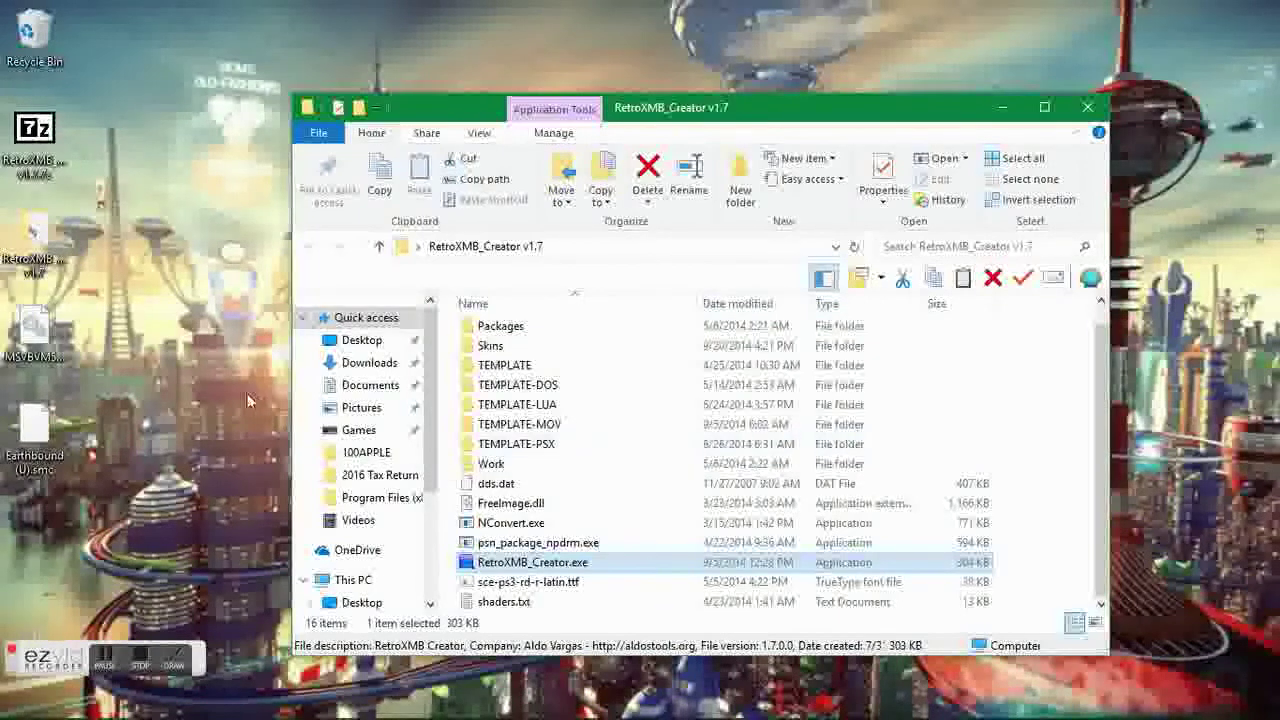
- Examine the msvbvm50.dll download page on dll-files.com in the browser, then minimize the browser
click(38, 333)
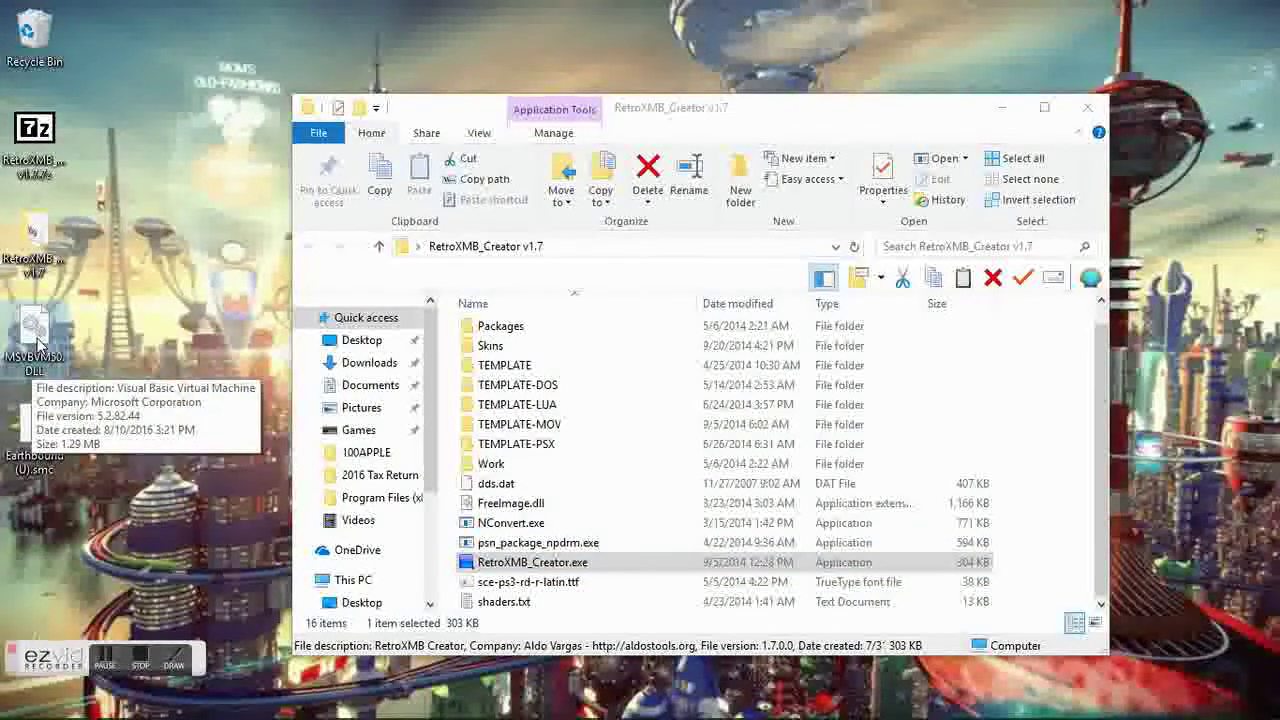
mouse_move(200, 714)
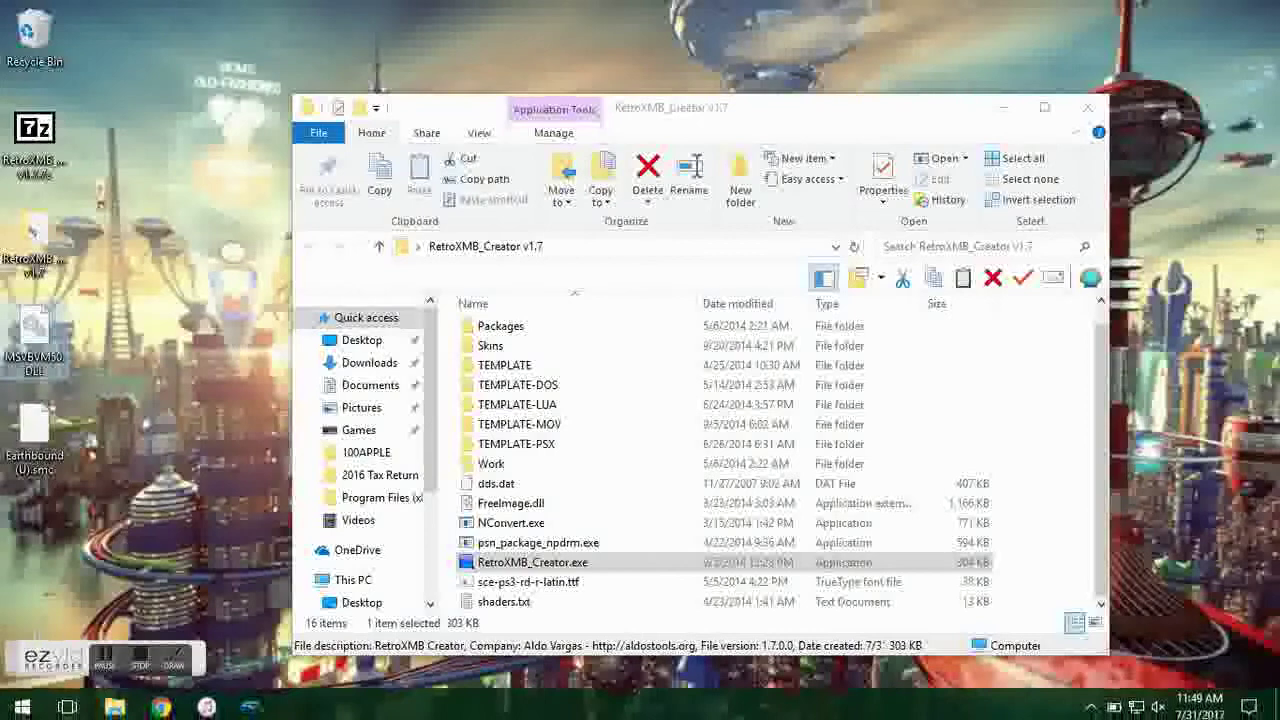
click(150, 708)
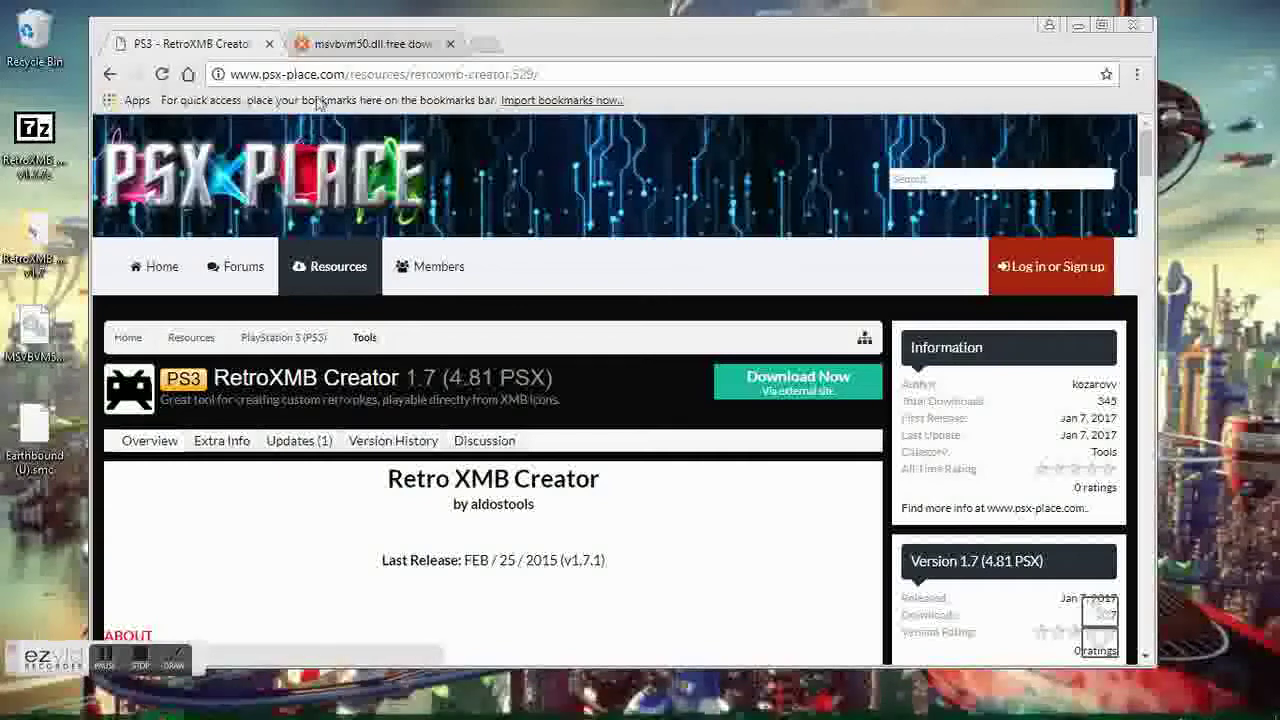
click(362, 44)
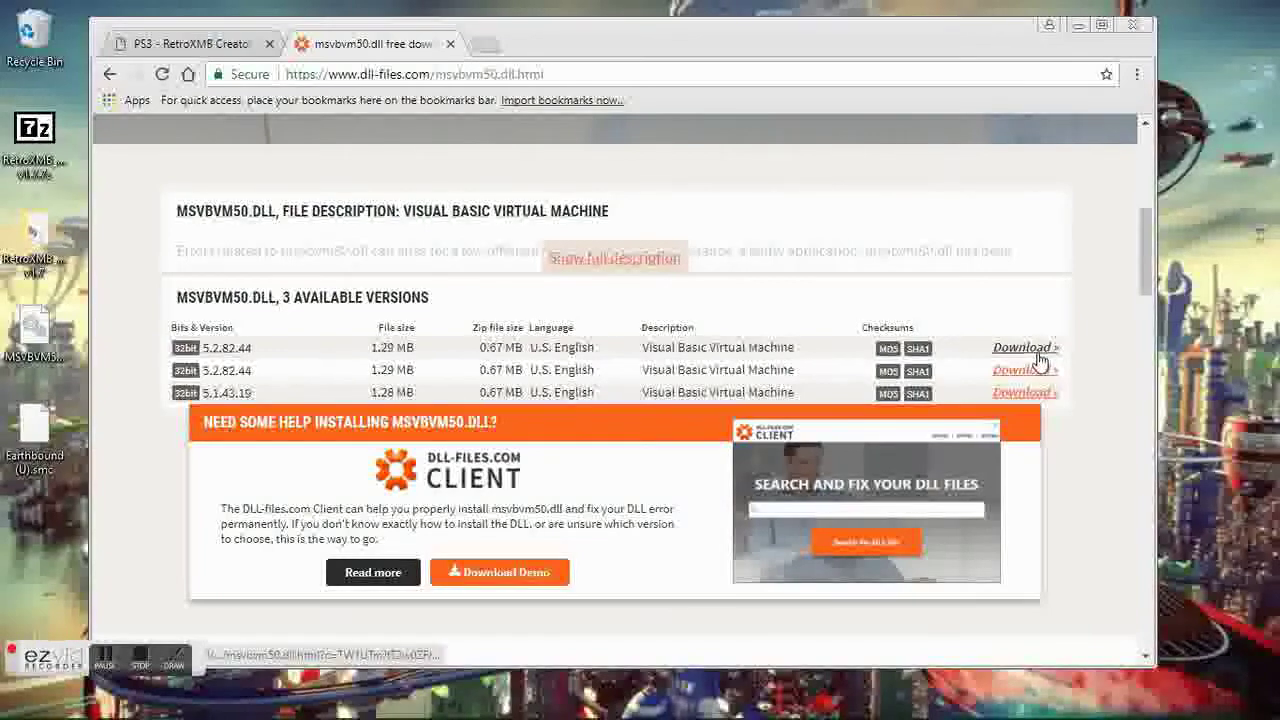
click(1080, 26)
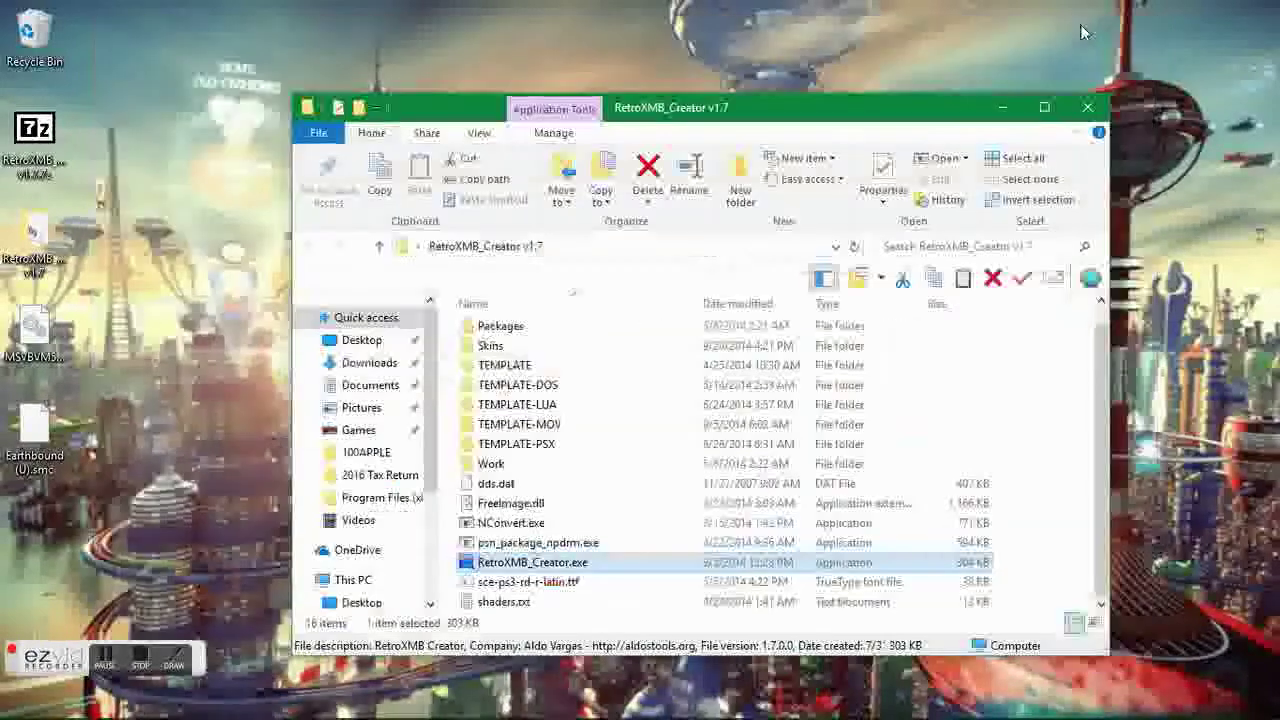
- Move MSVBVM50.DLL from the desktop into the RetroXMB_Creator v1.7 folder and launch RetroXMB_Creator.exe
click(34, 332)
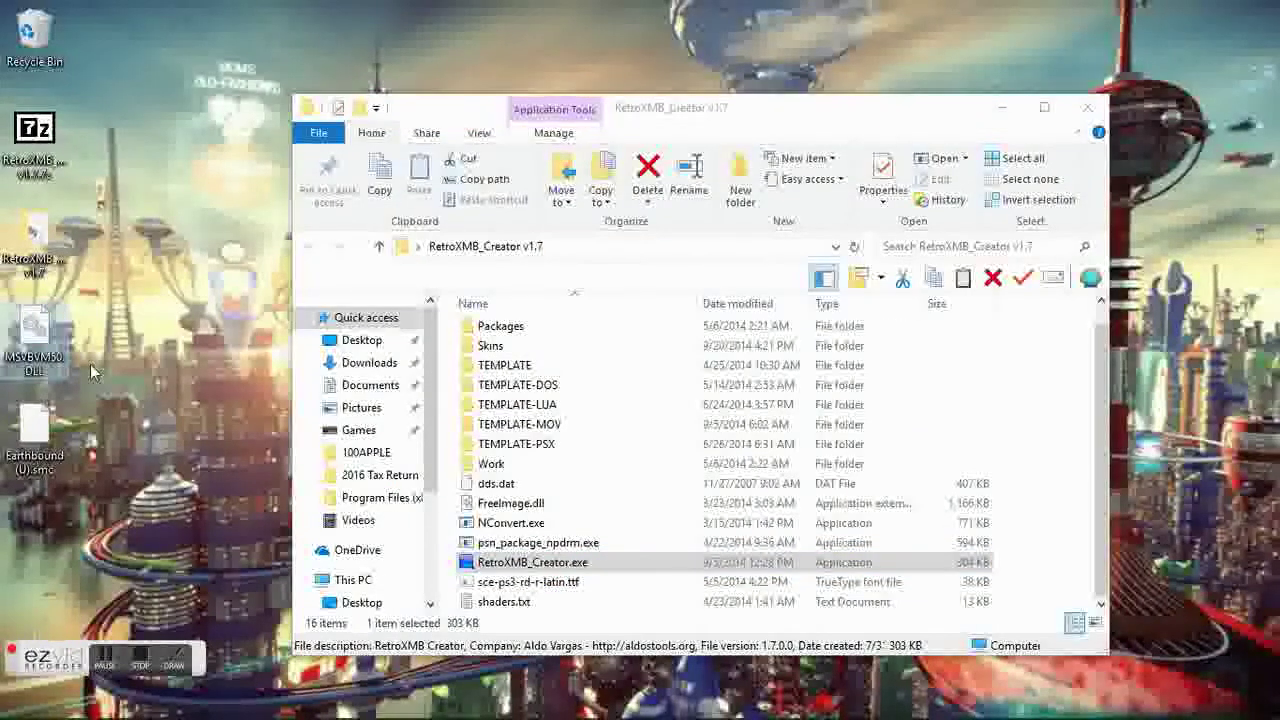
drag(45, 352, 38, 265)
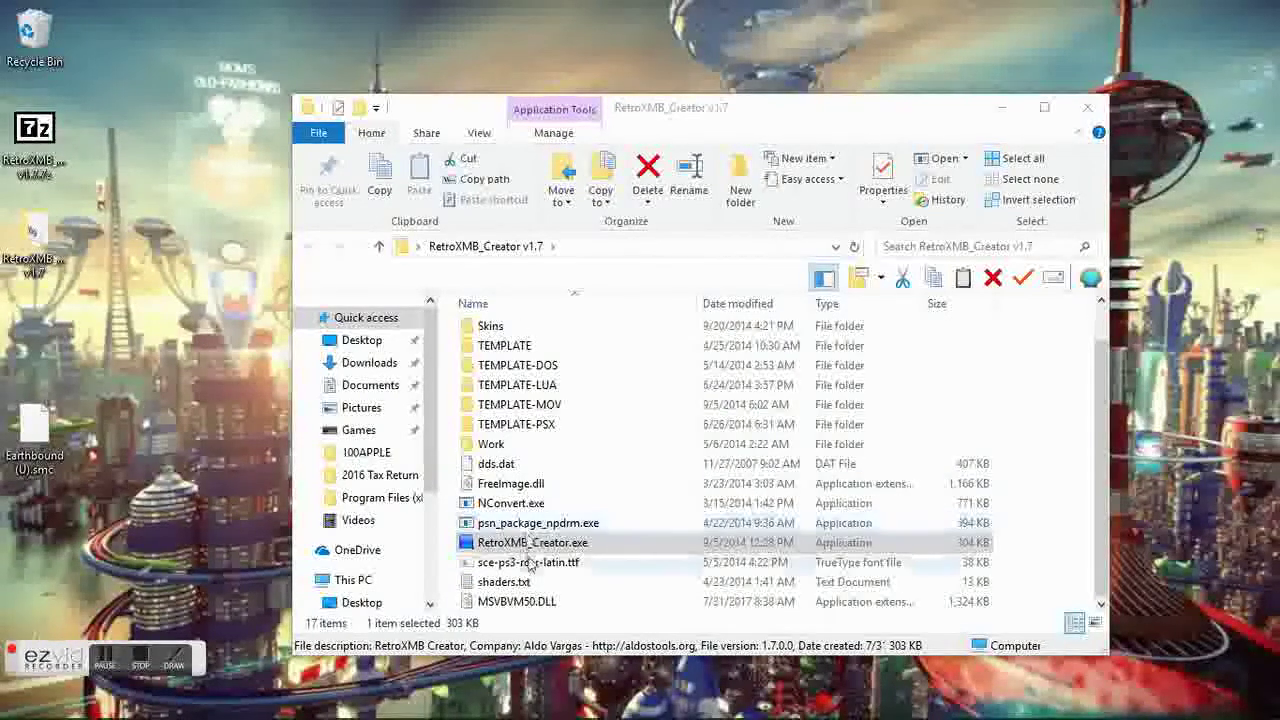
double_click(510, 543)
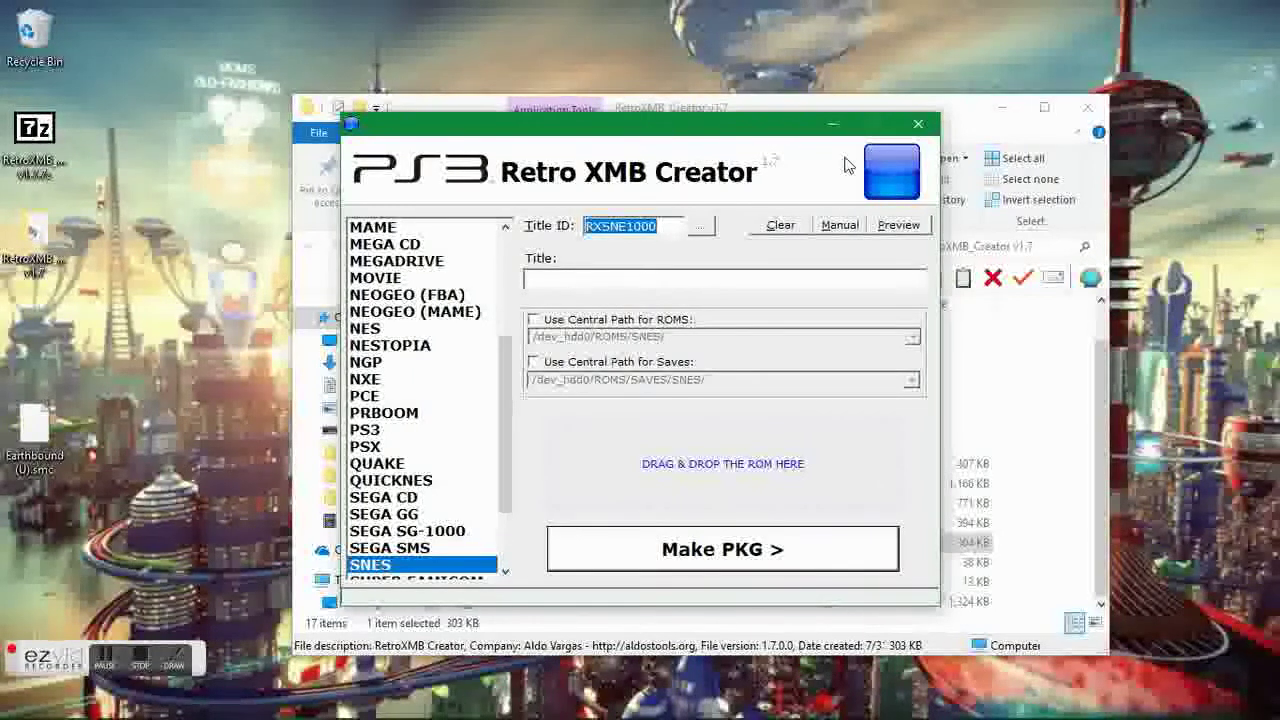
- Open Retro XMB Setup and highlight the whole RetroArch Cores Path
click(890, 186)
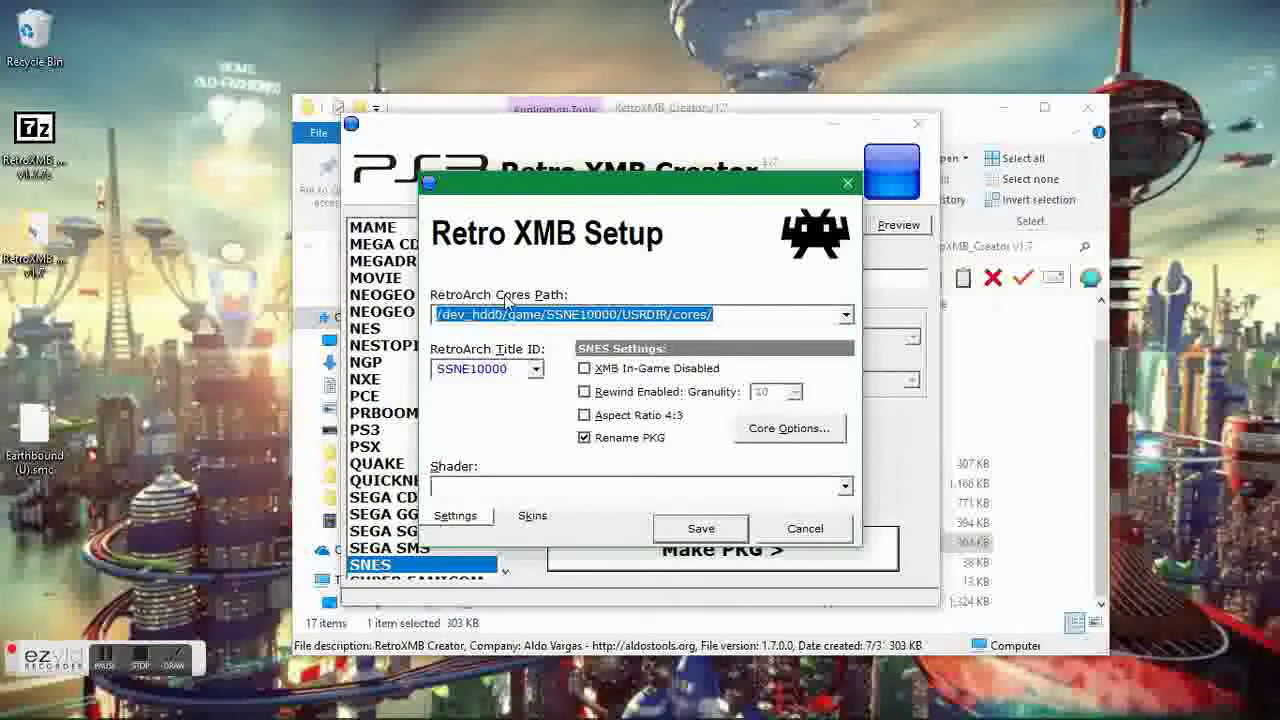
click(731, 317)
drag(731, 317, 398, 330)
- Switch to FileZilla and connect to the saved server 192.168.1.105
mouse_move(116, 716)
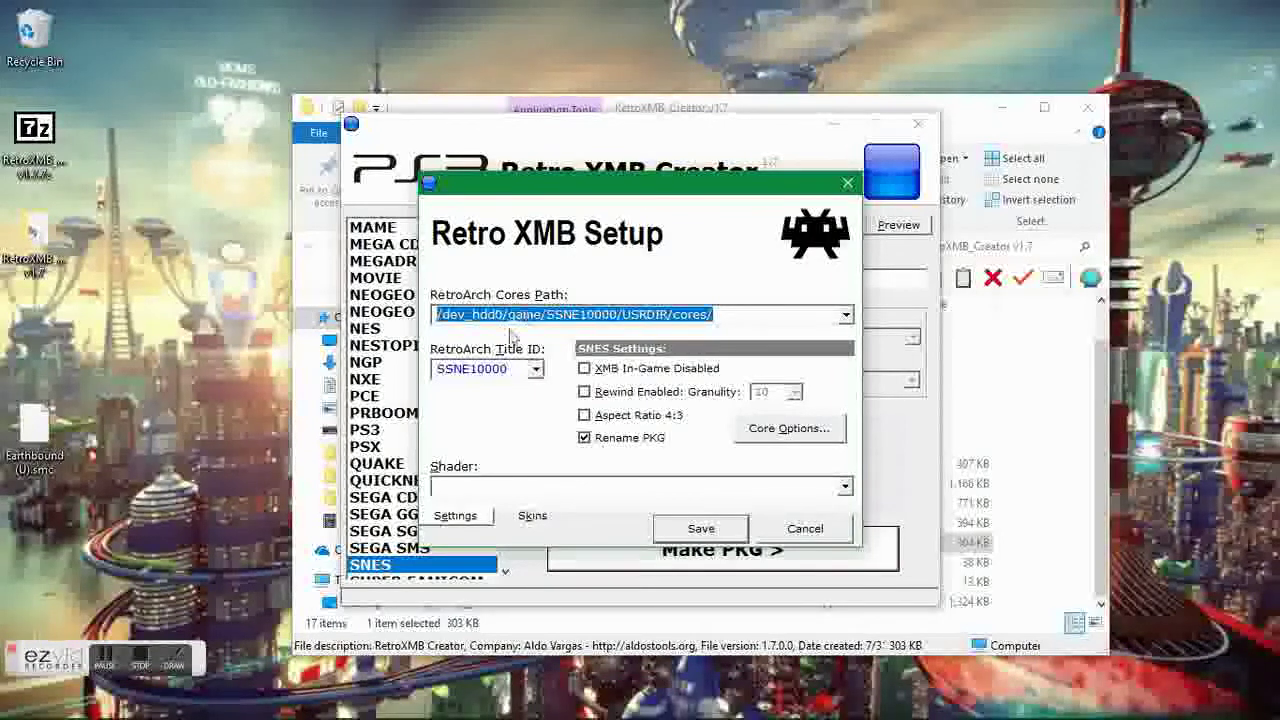
click(22, 701)
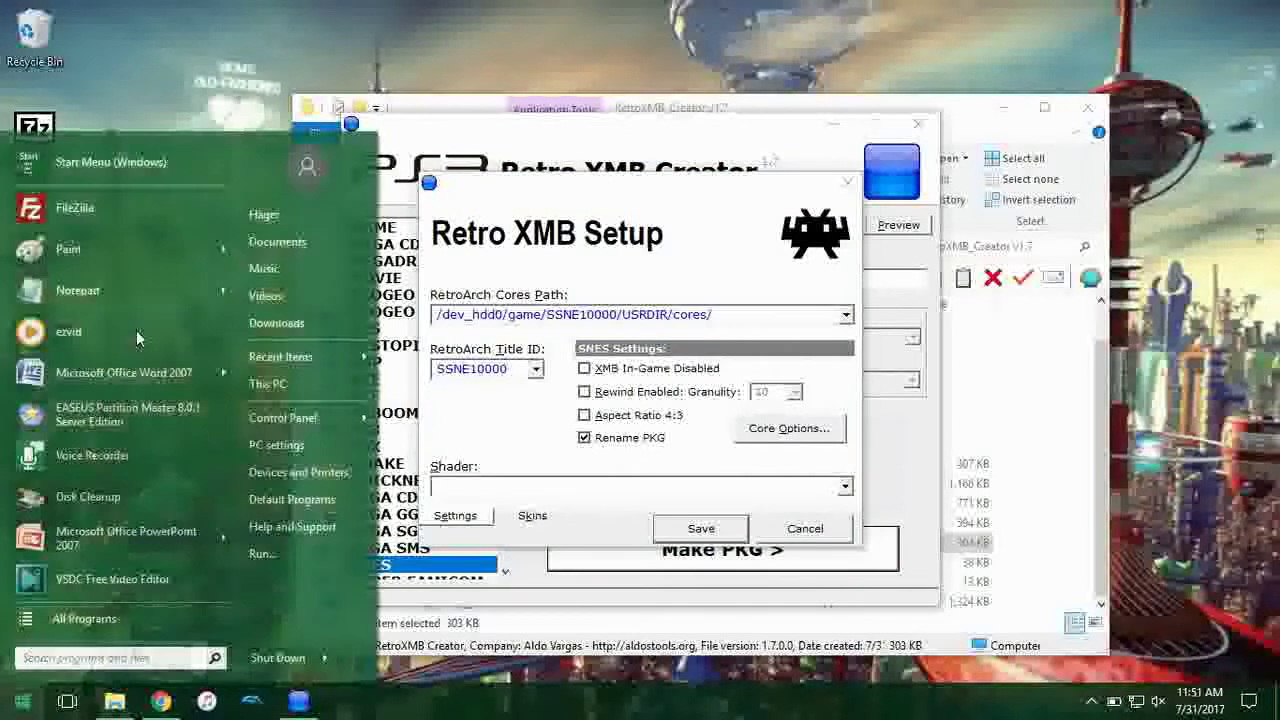
click(100, 207)
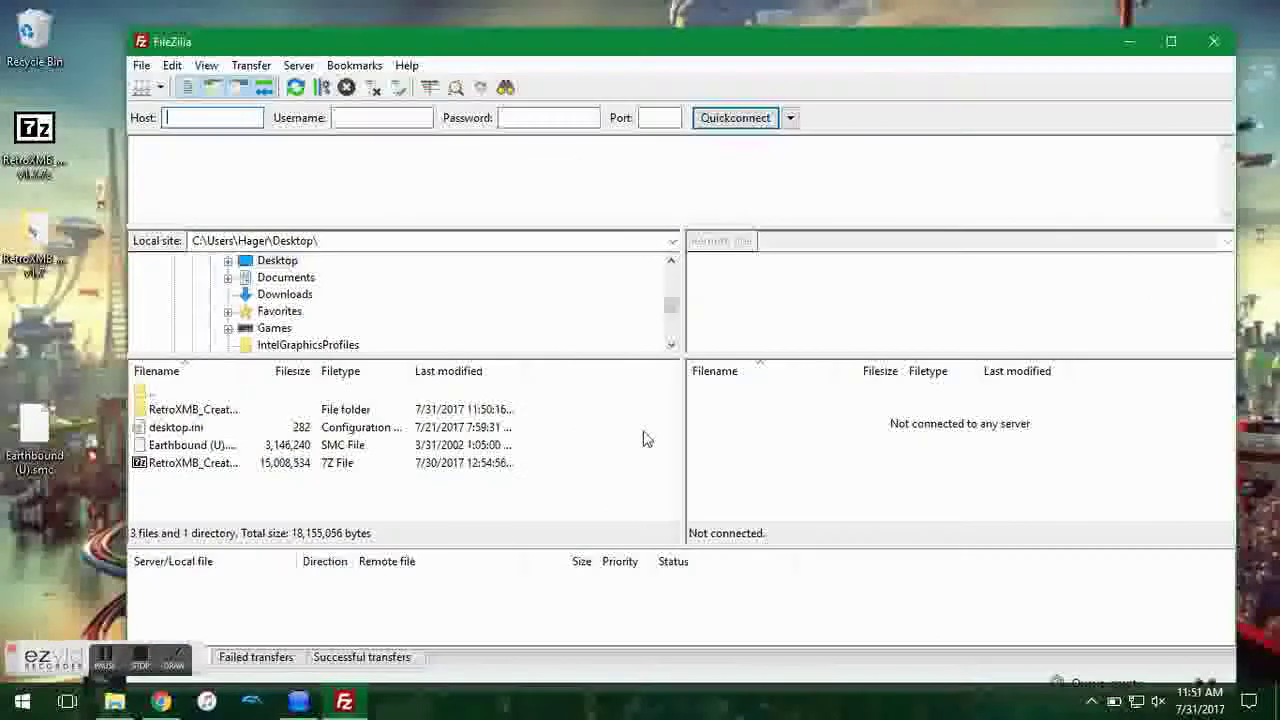
click(790, 118)
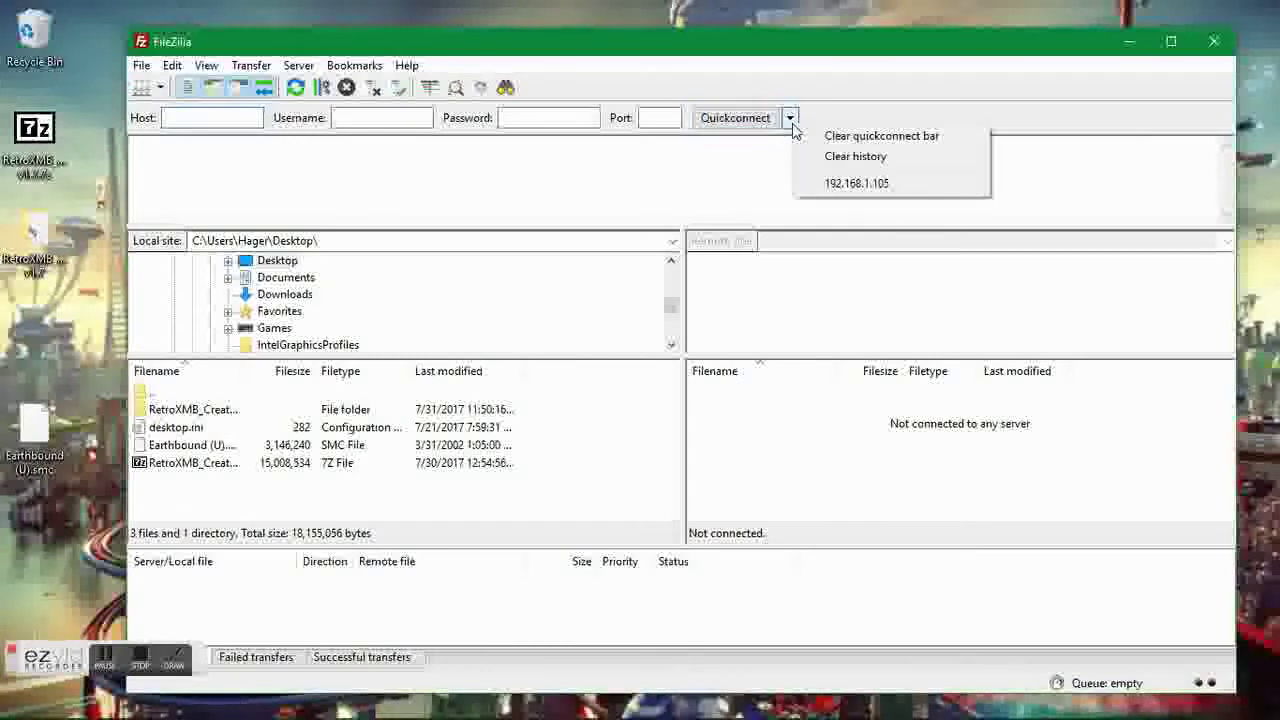
click(825, 185)
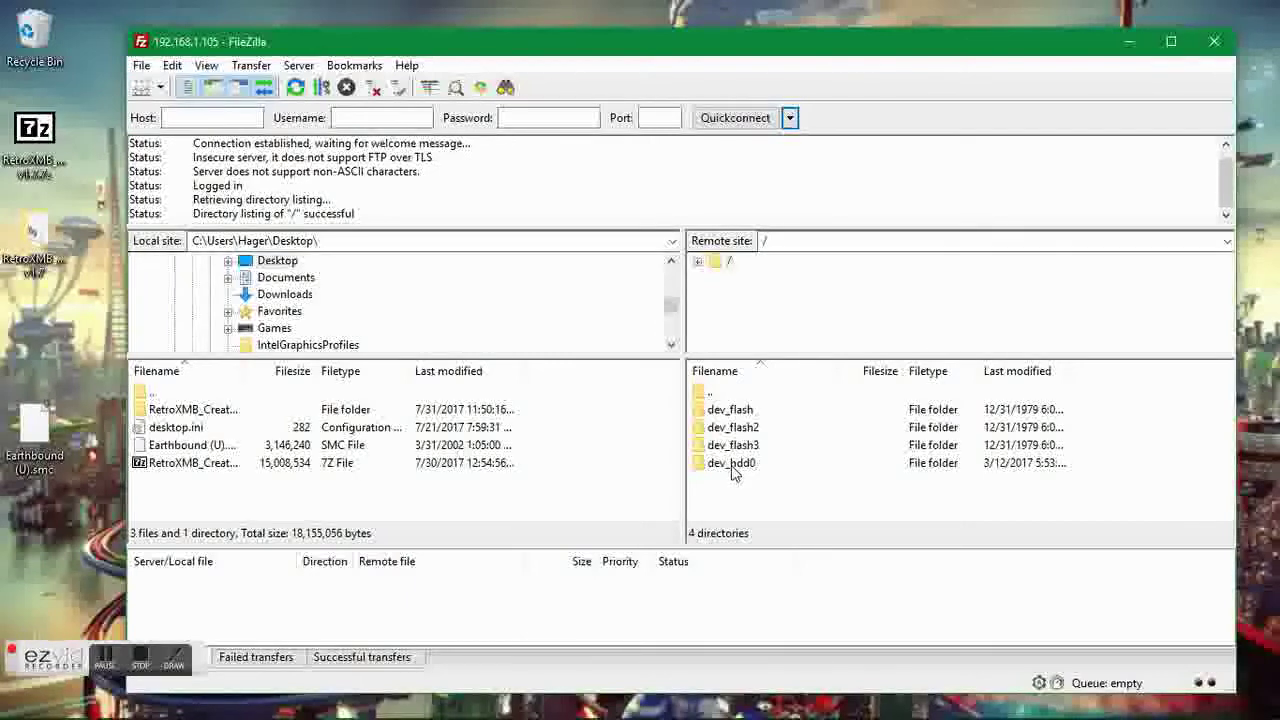
- Browse the remote site to the /dev_hdd0/game folder and look through its subfolders
double_click(733, 466)
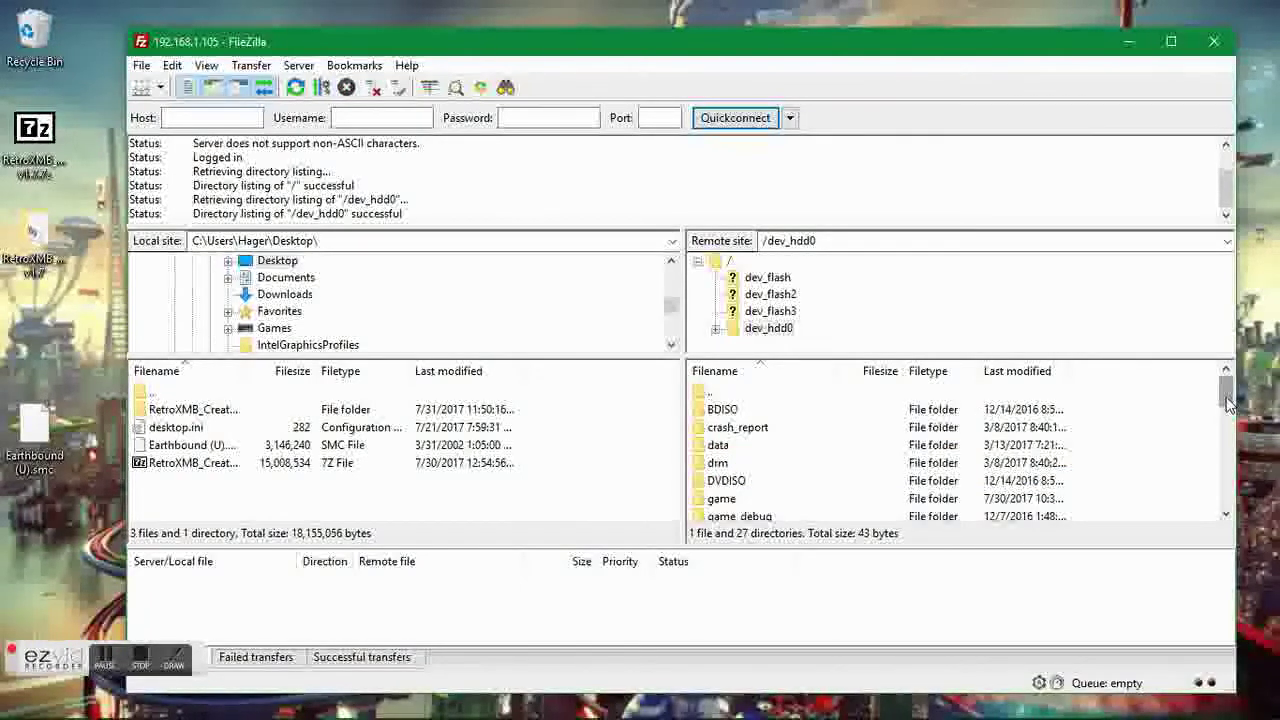
drag(1222, 396, 1228, 412)
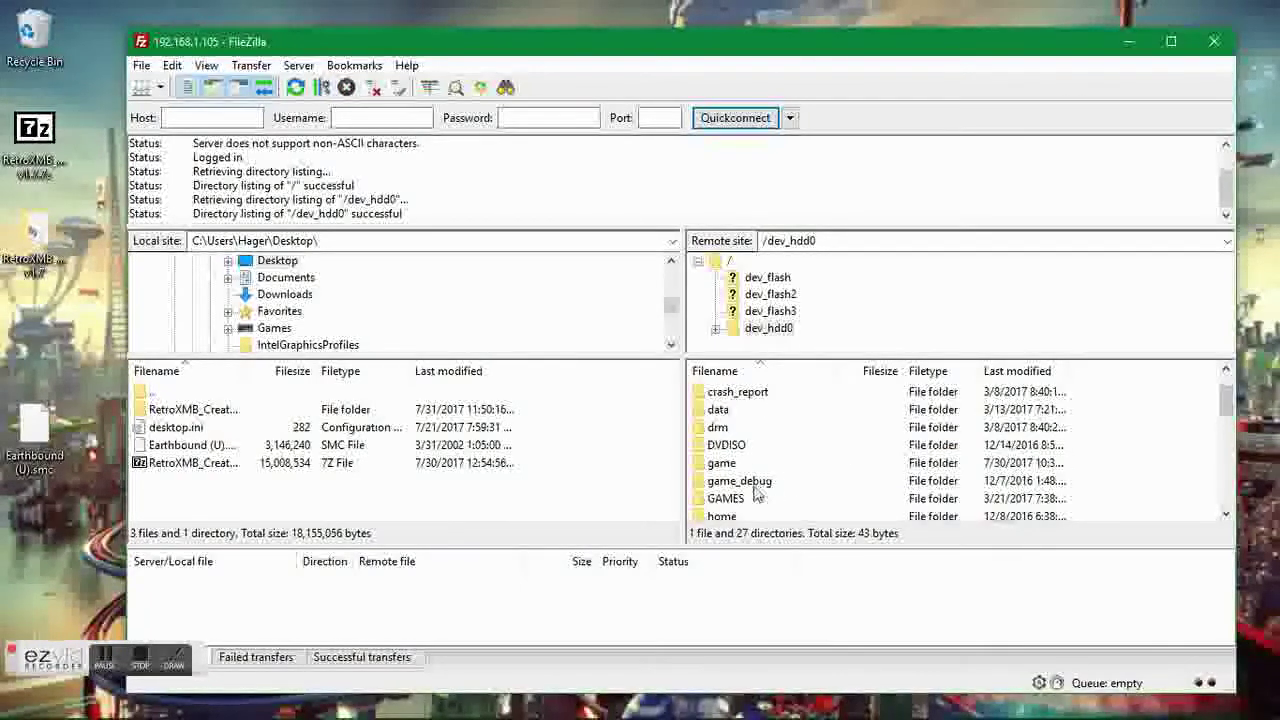
double_click(724, 466)
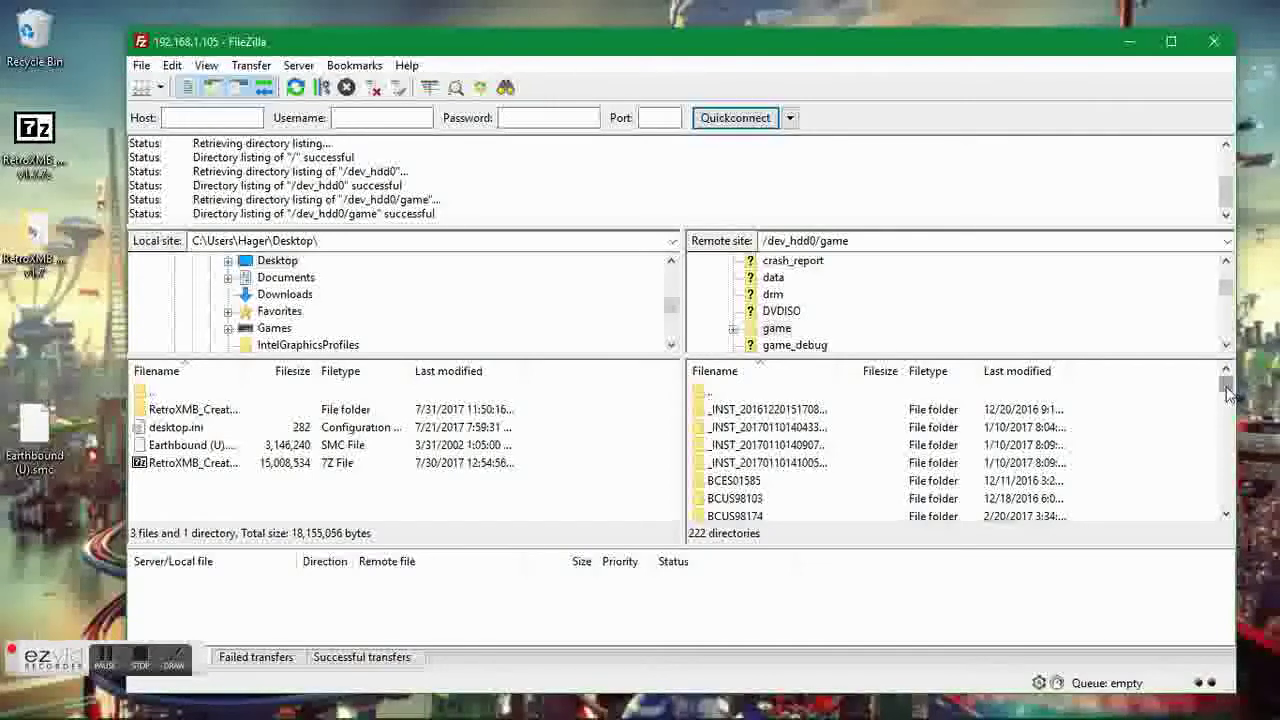
scroll(1228, 393, down, 6)
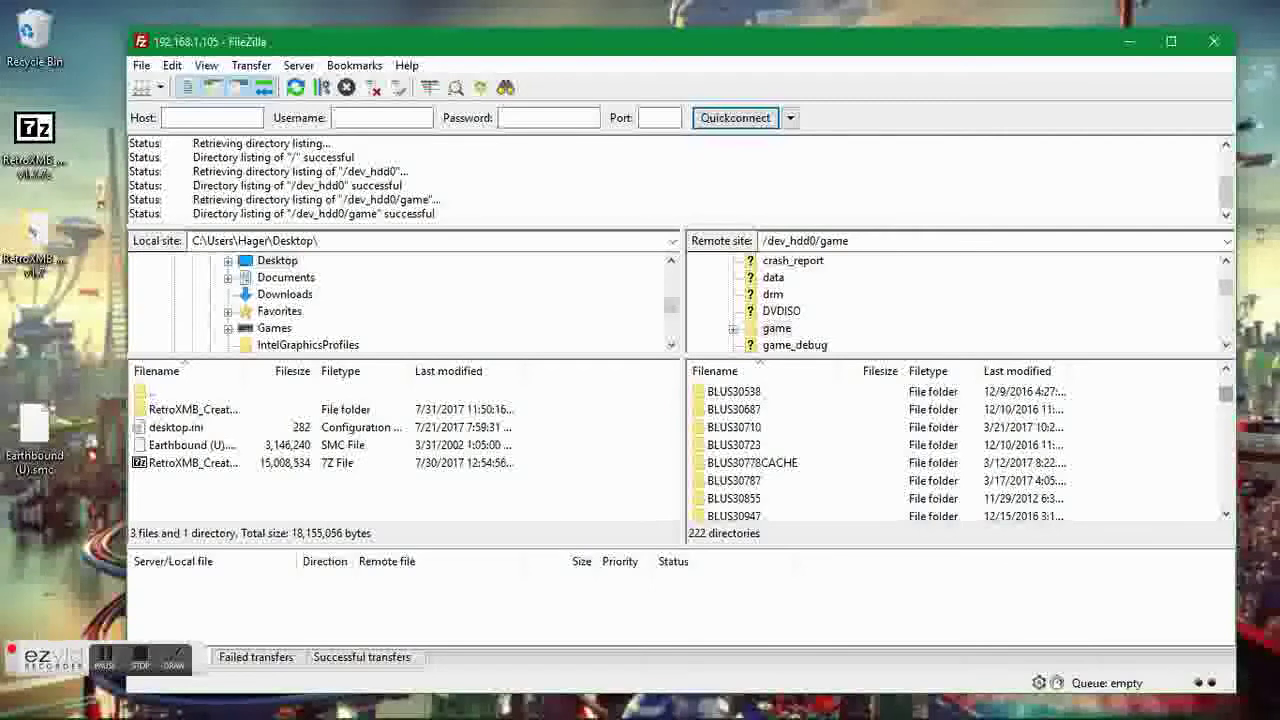
- Recheck the cores path in Retro XMB Setup, and open the matching SSNE10000/USRDIR/cores folder on the FileZilla remote site
click(298, 710)
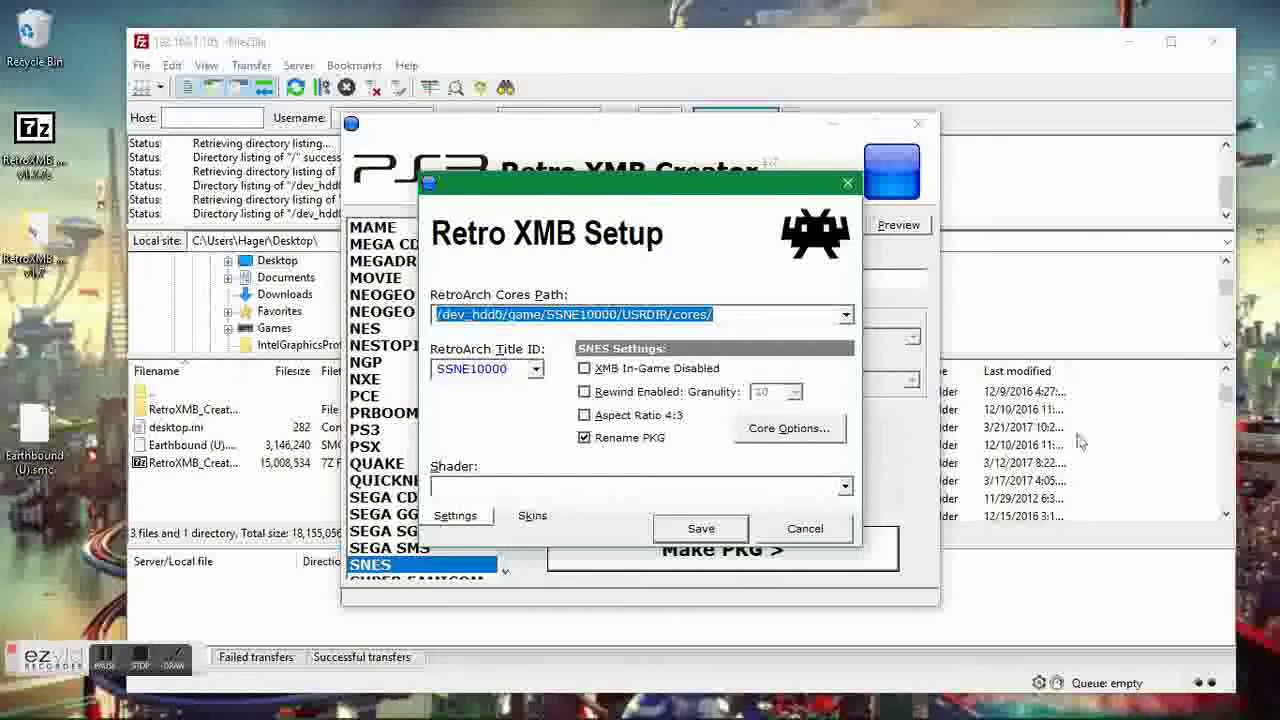
click(1049, 84)
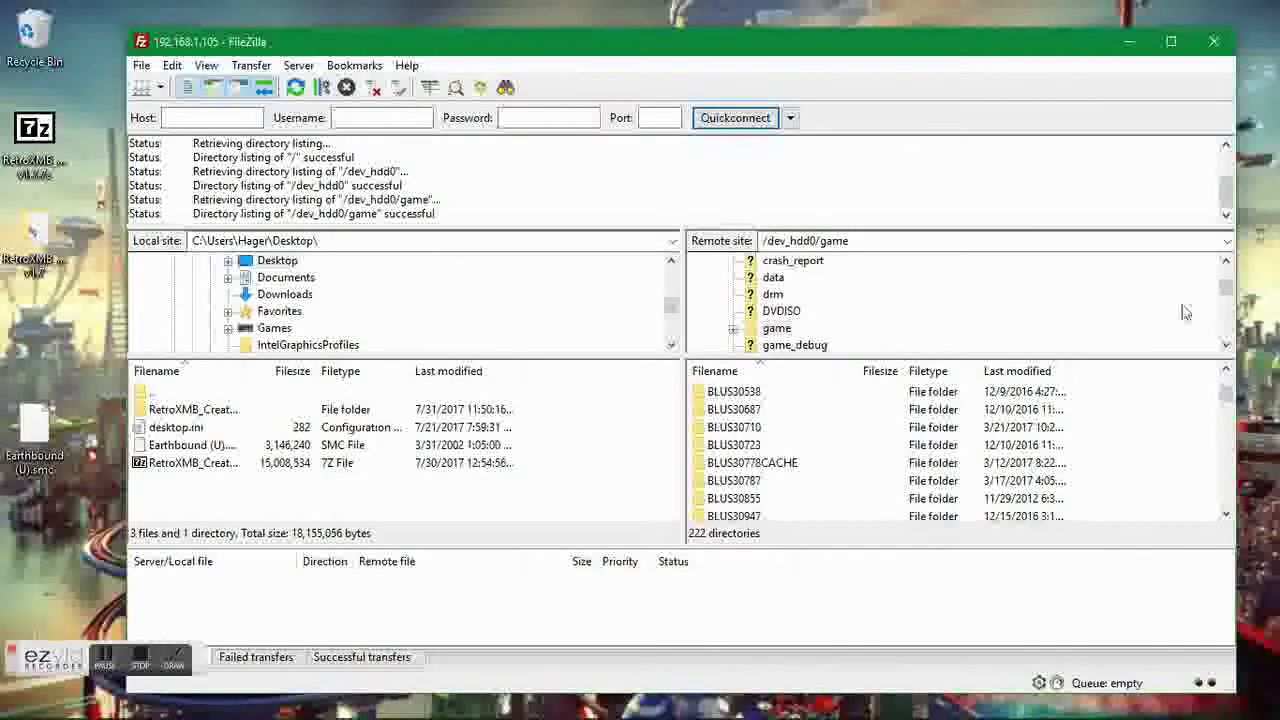
drag(1229, 401, 1229, 515)
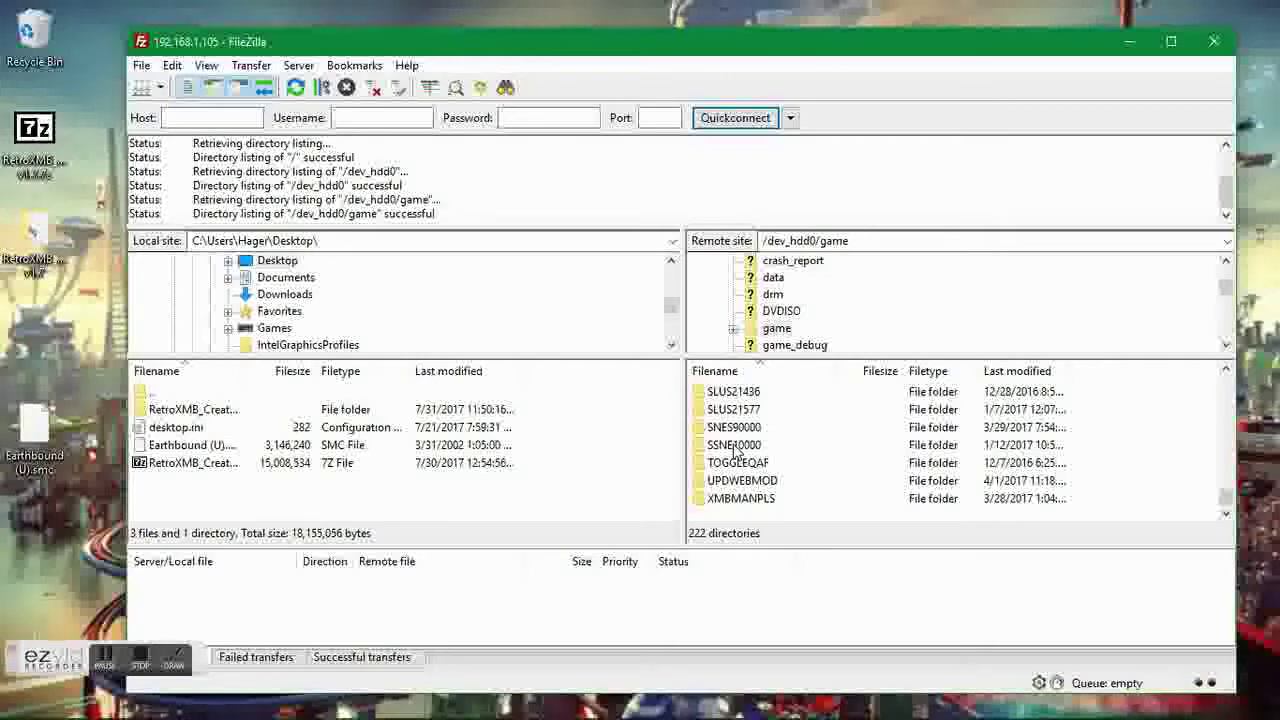
click(735, 448)
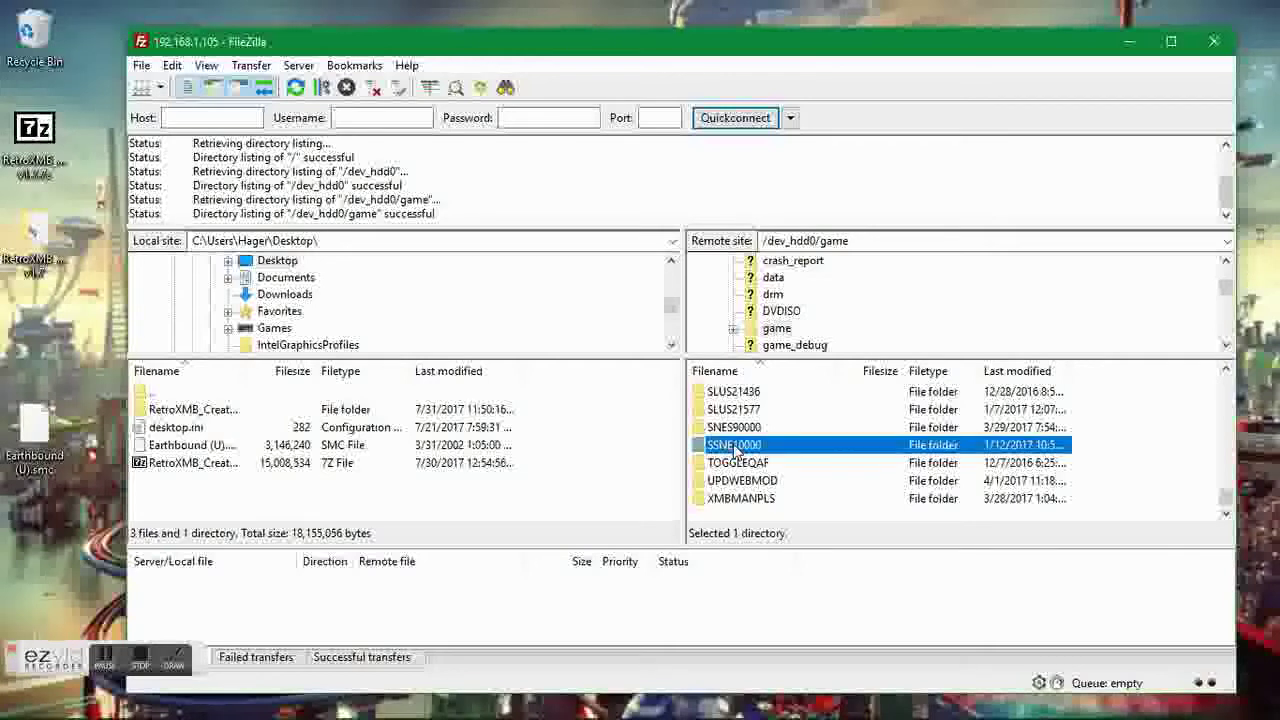
double_click(740, 448)
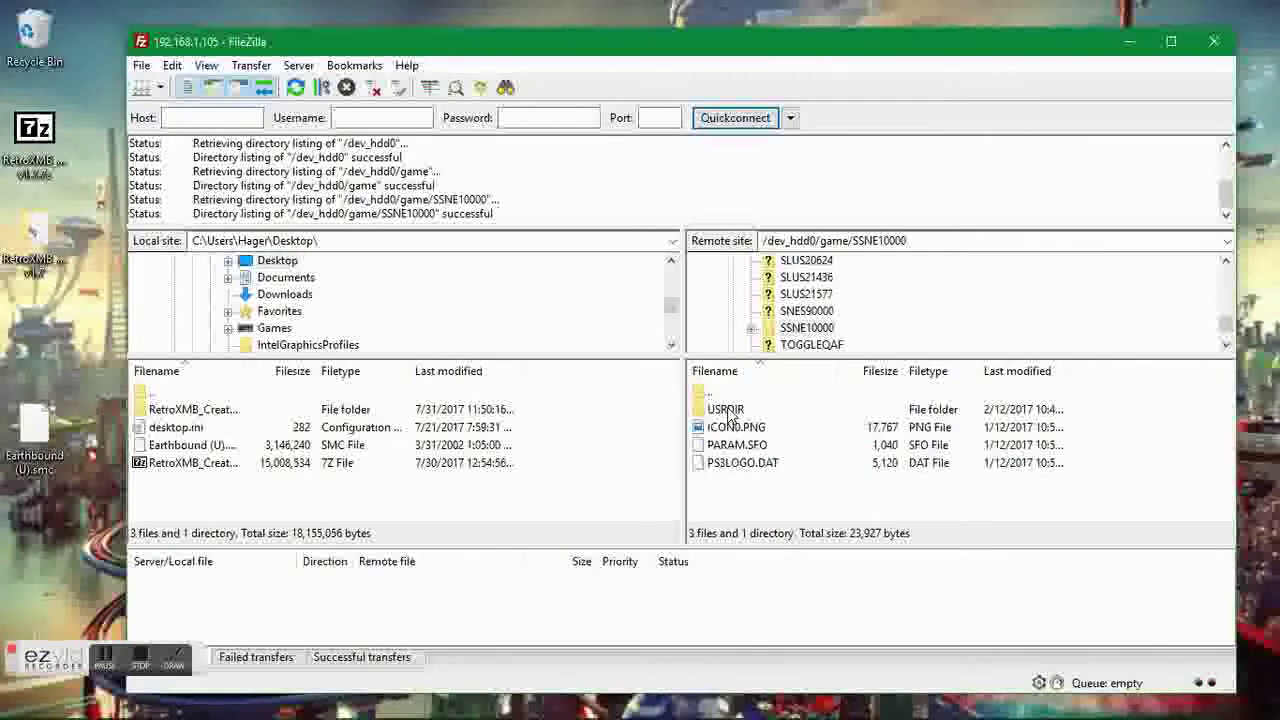
double_click(728, 410)
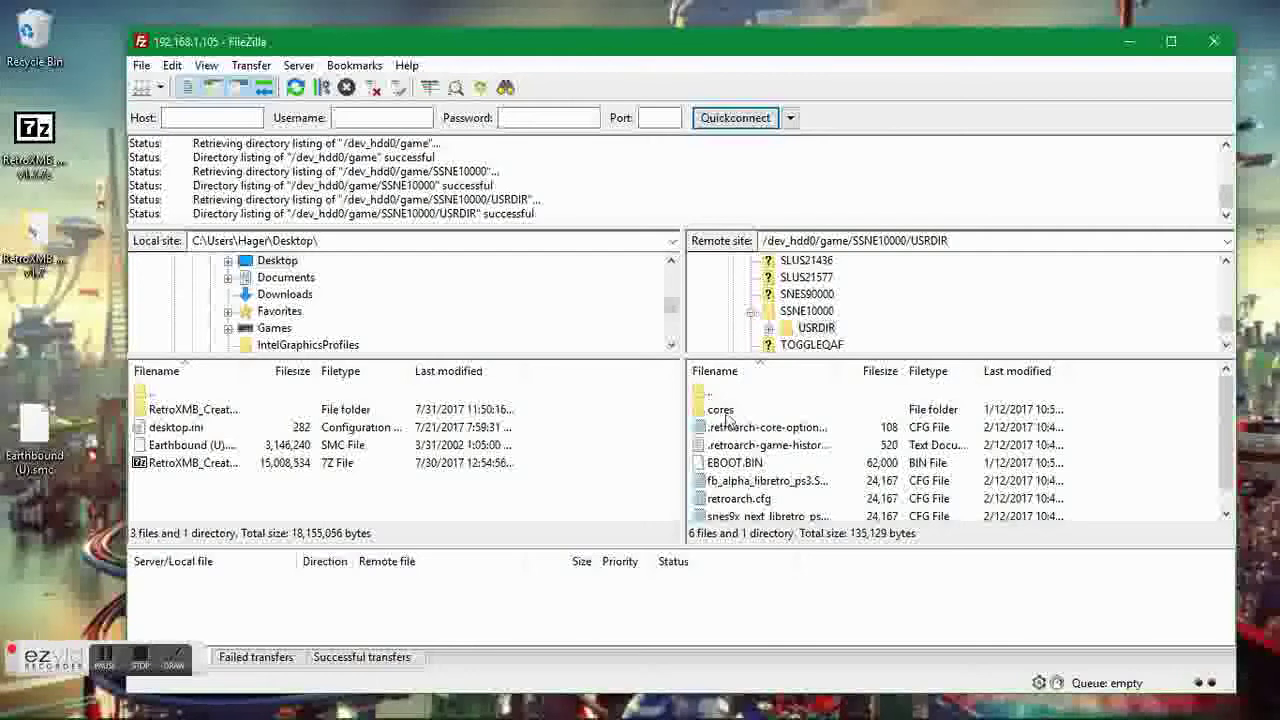
double_click(727, 415)
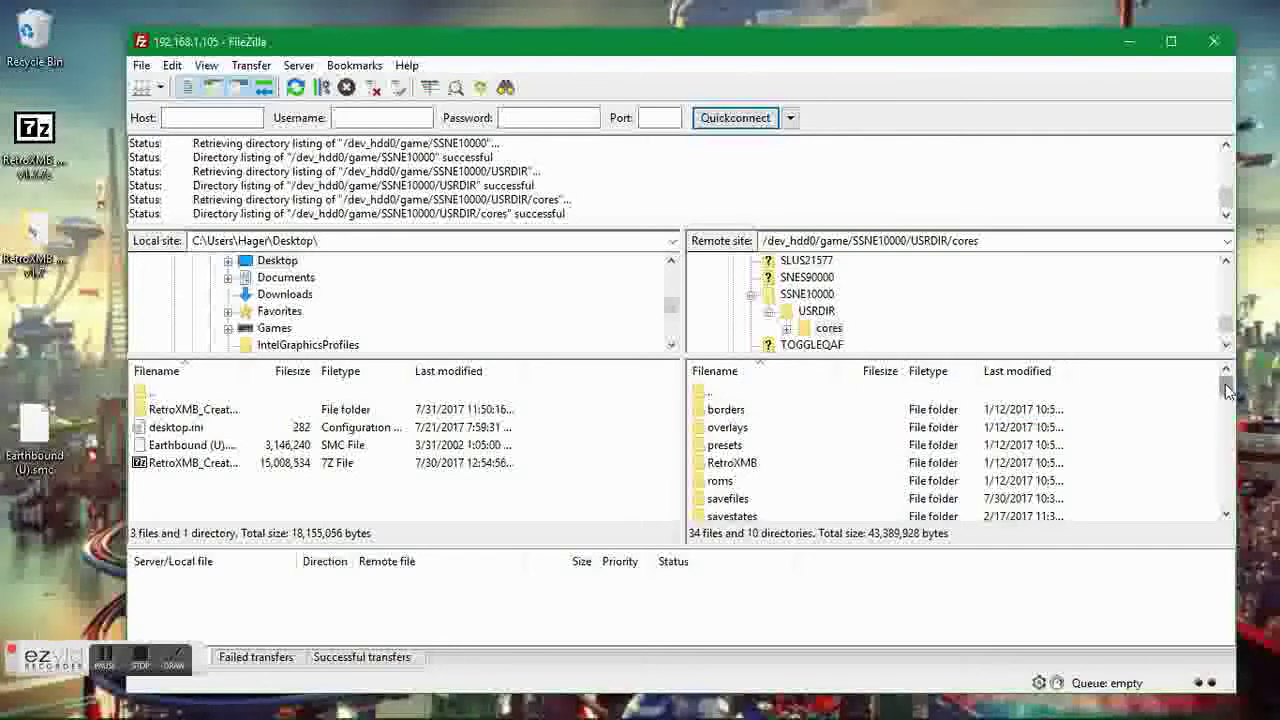
- Examine the fb_alpha and fceumm core files, both SELF and INFO, in the remote cores folder
drag(1228, 392, 1229, 418)
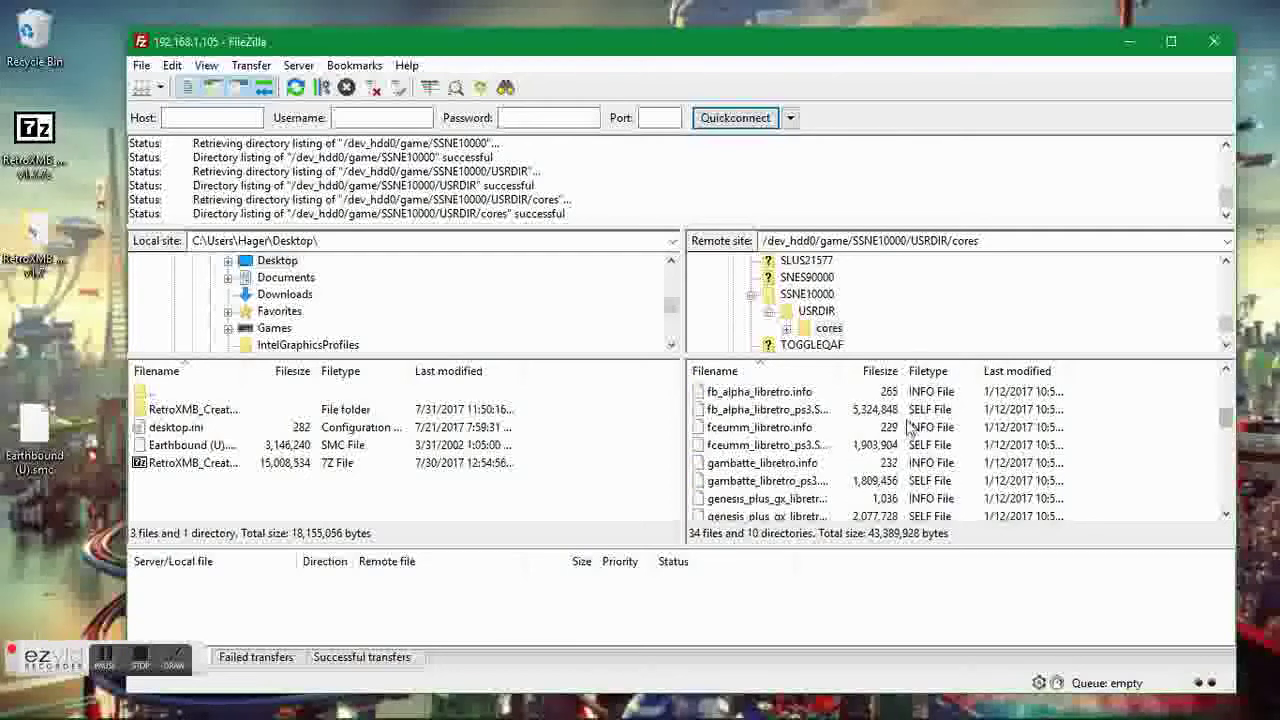
click(806, 410)
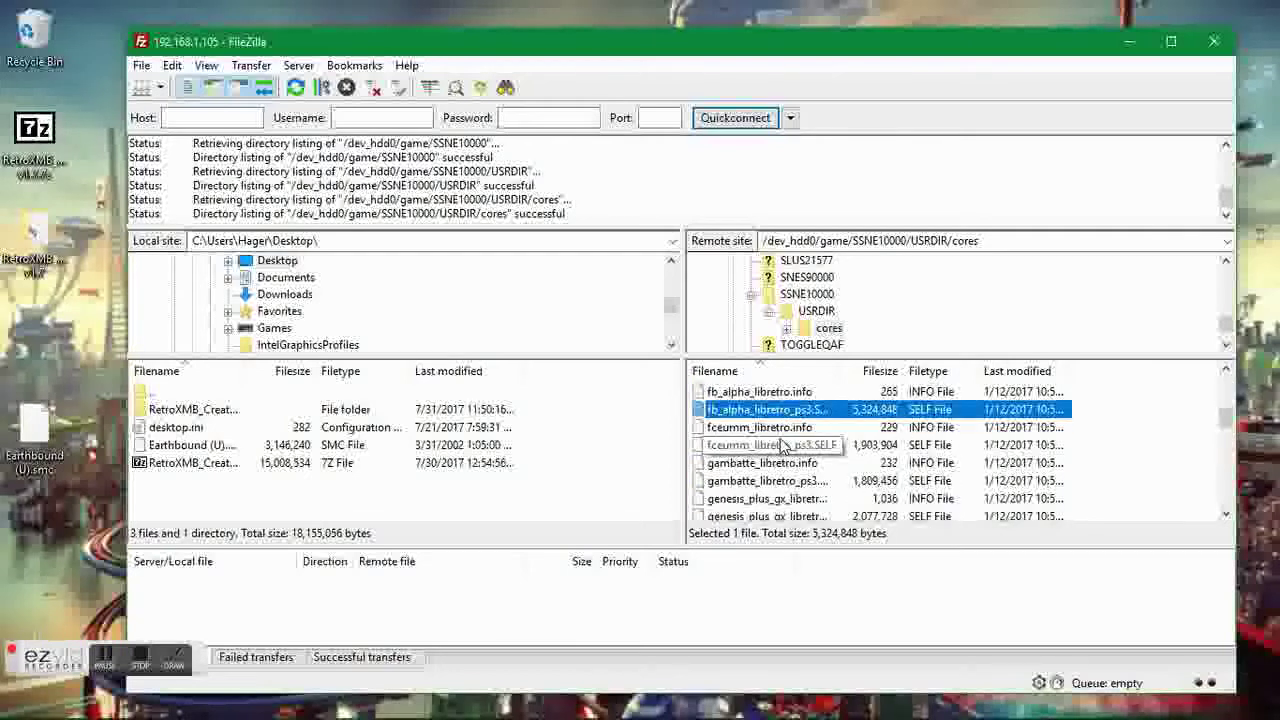
click(781, 446)
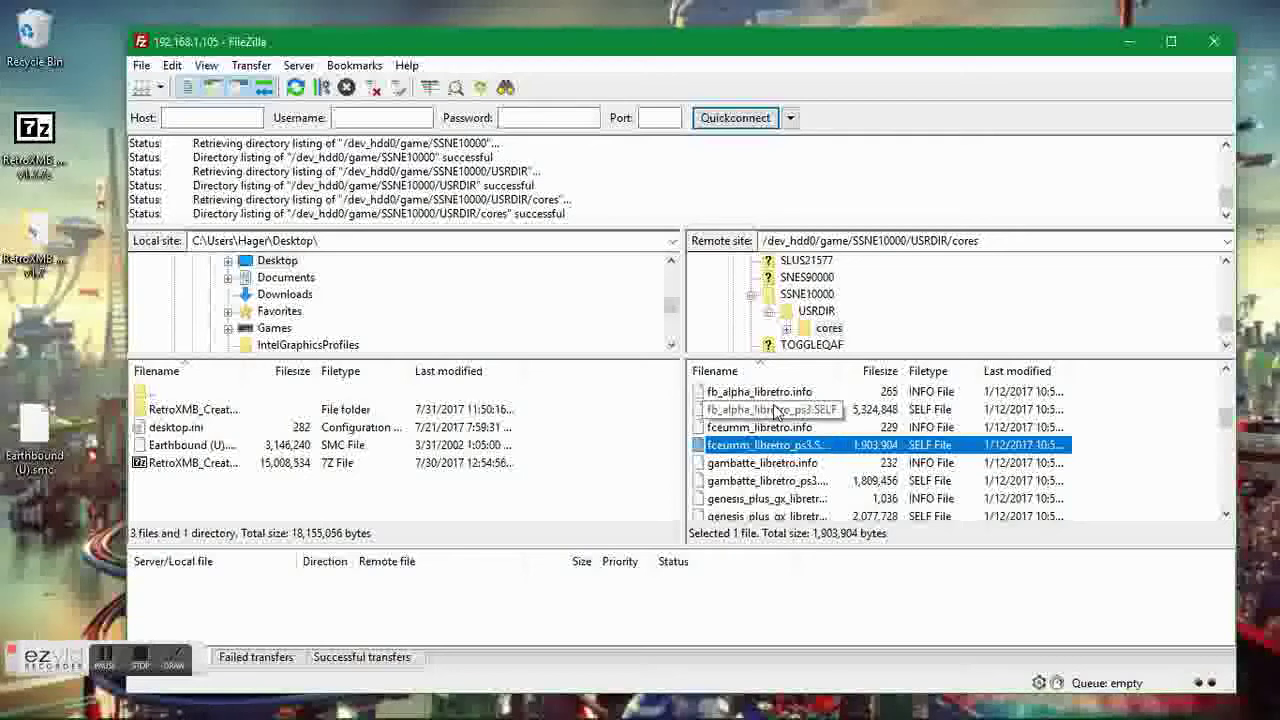
click(728, 393)
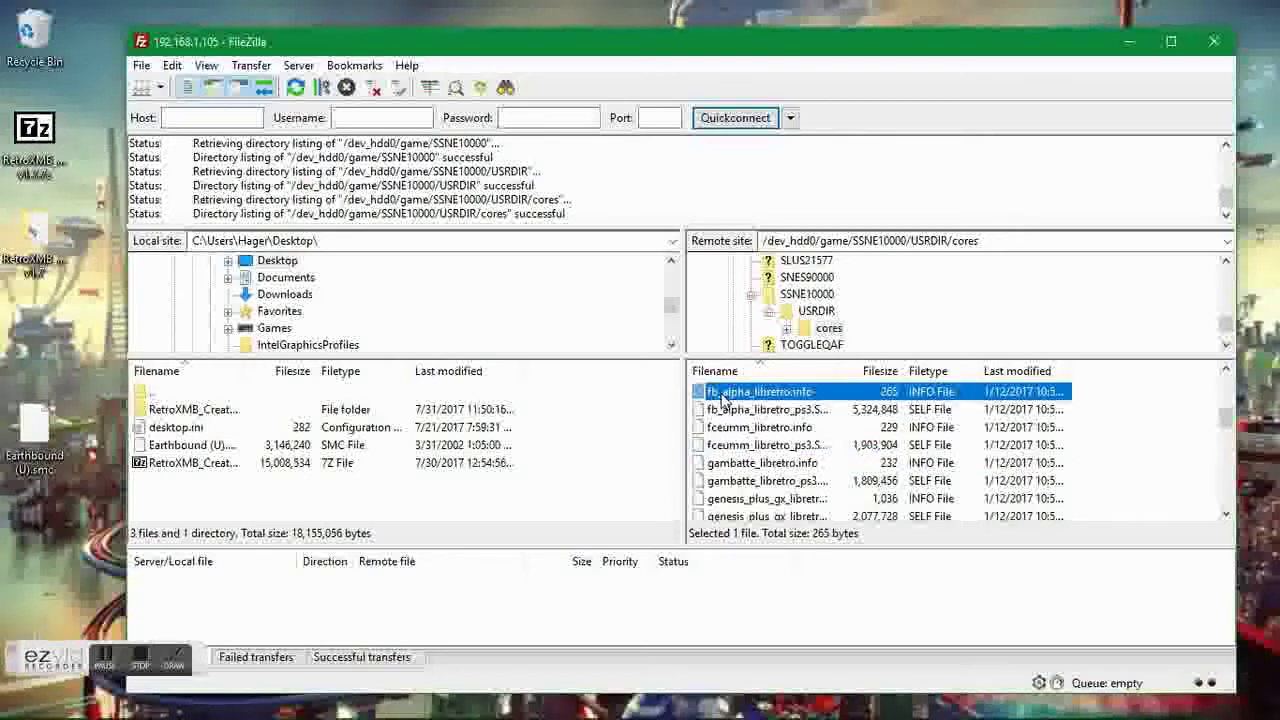
click(740, 428)
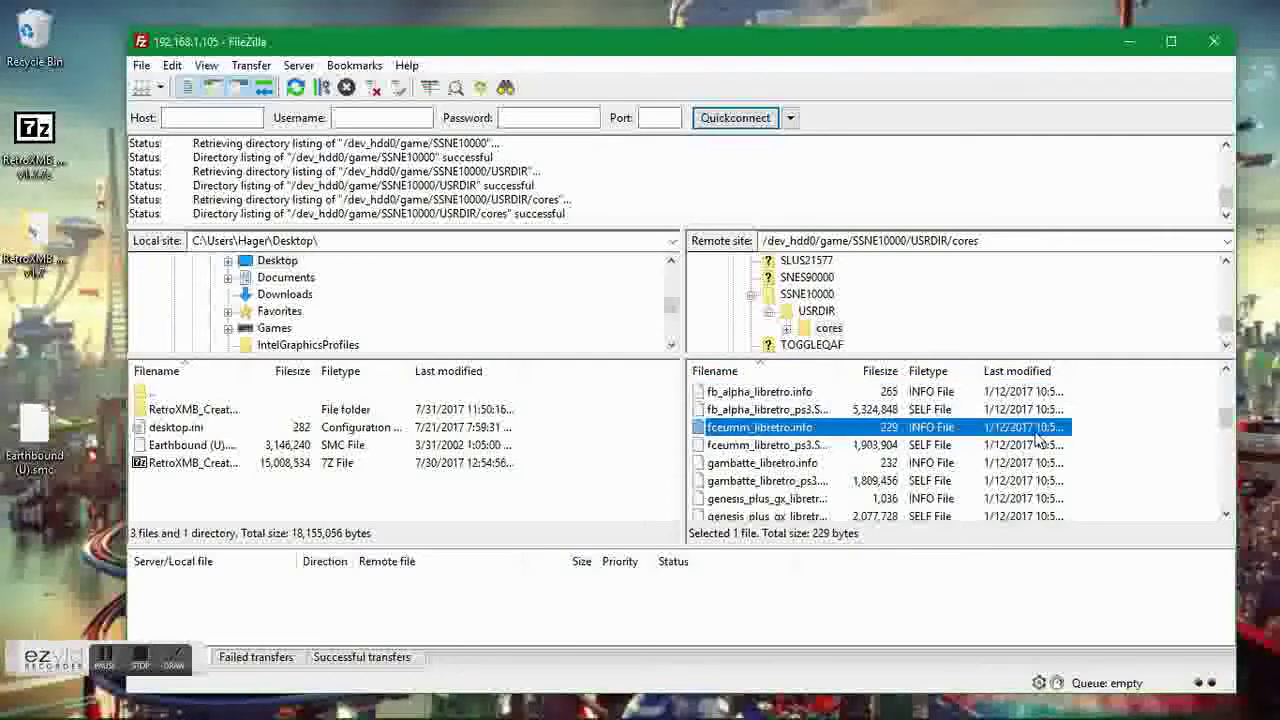
- Look through the remaining core files in the remote cores folder, including the mame078 and snes9x_next files, and return to the start of the list
scroll(1225, 425, down, 1)
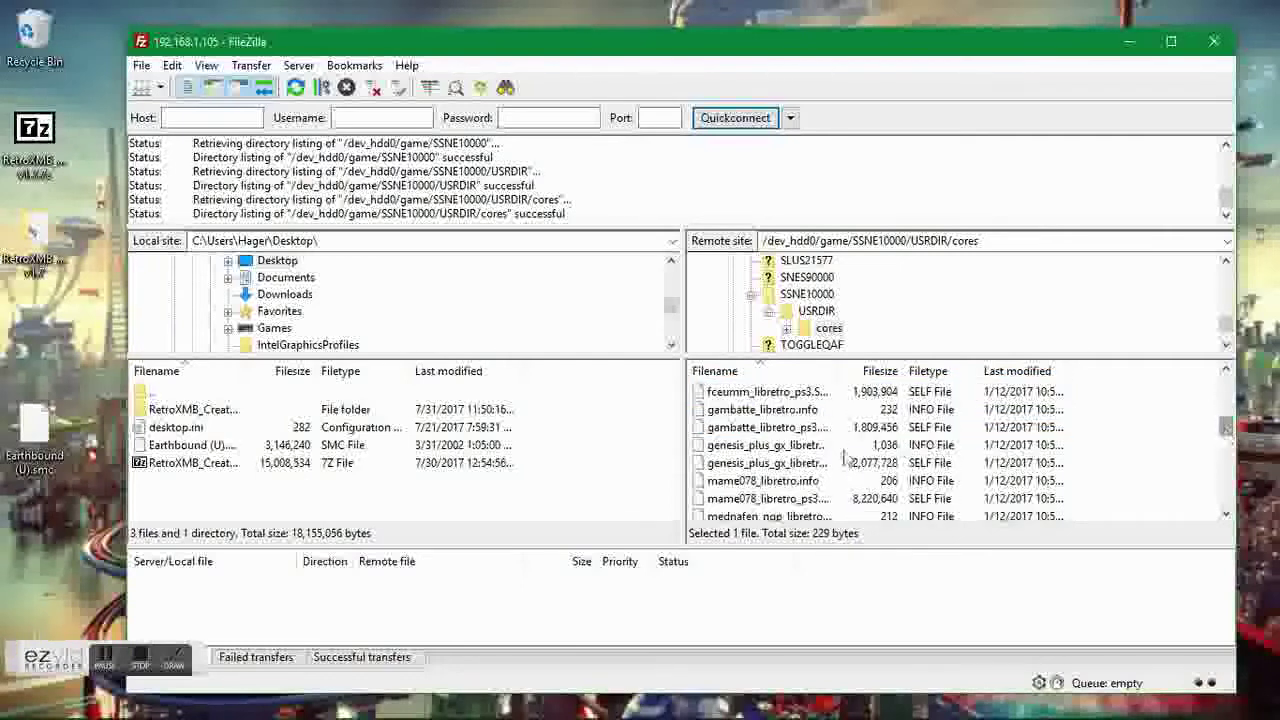
click(815, 447)
click(790, 482)
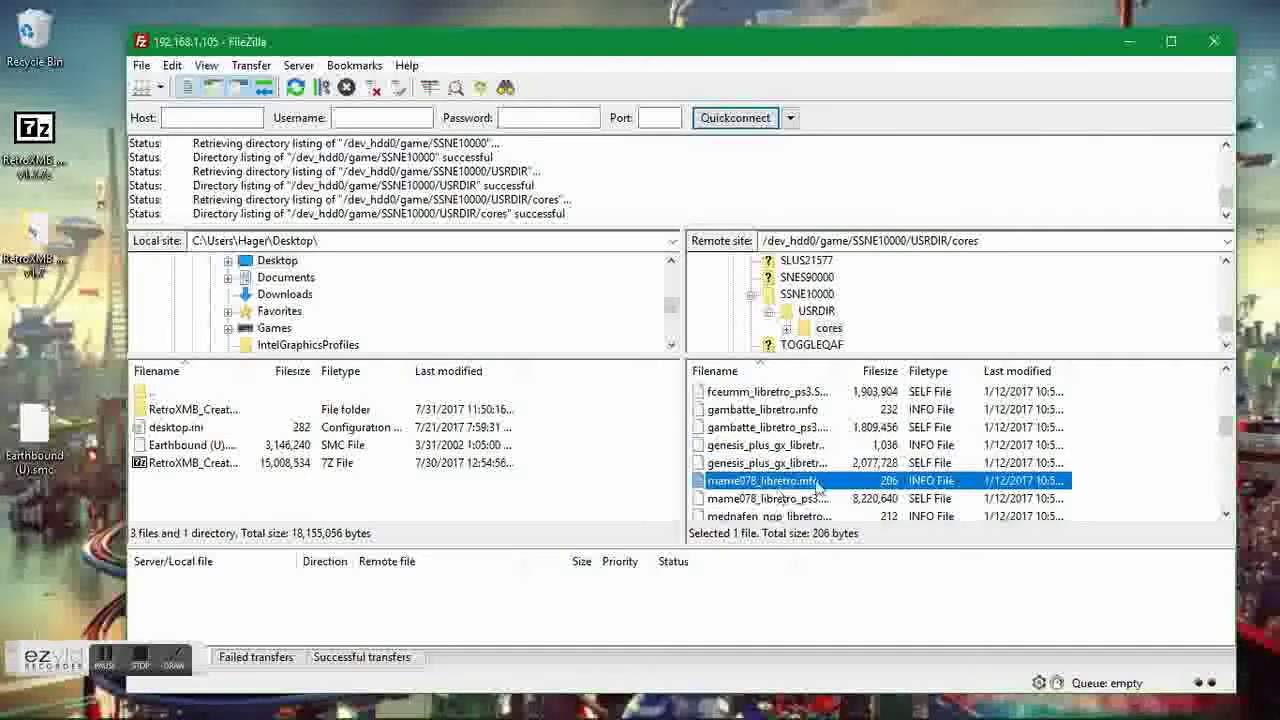
drag(1228, 432, 1228, 488)
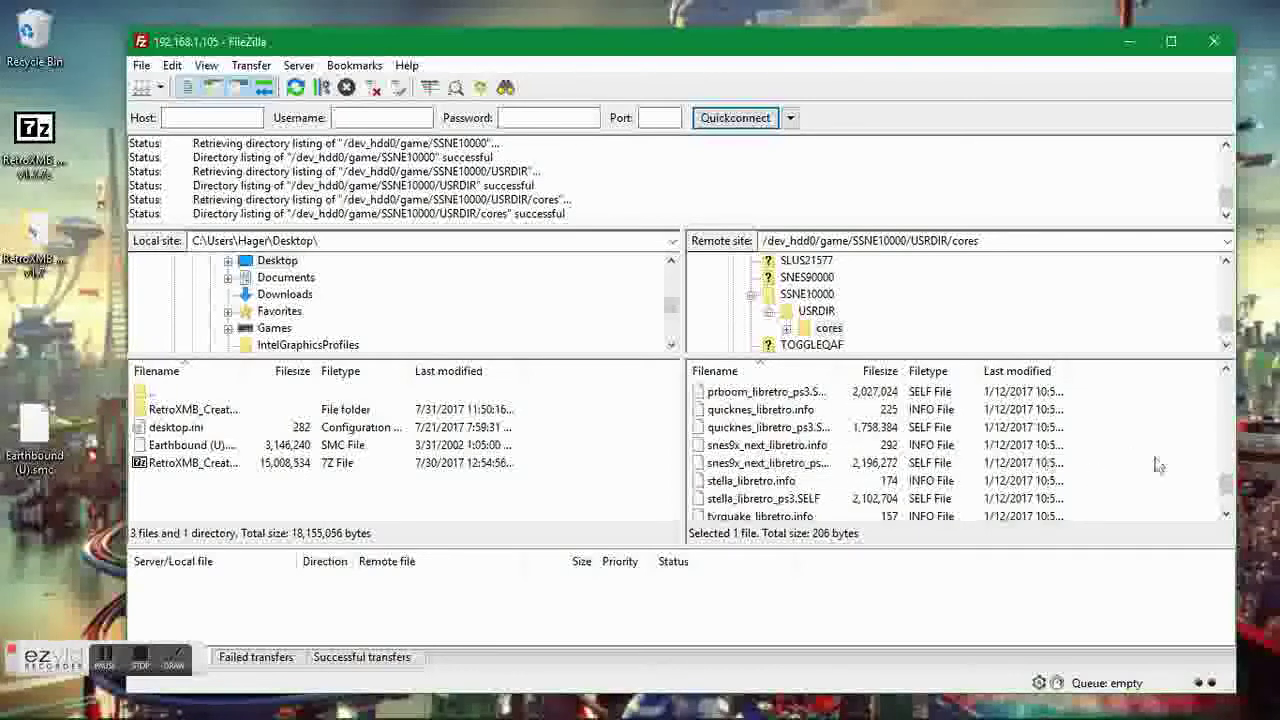
drag(1228, 484, 1226, 384)
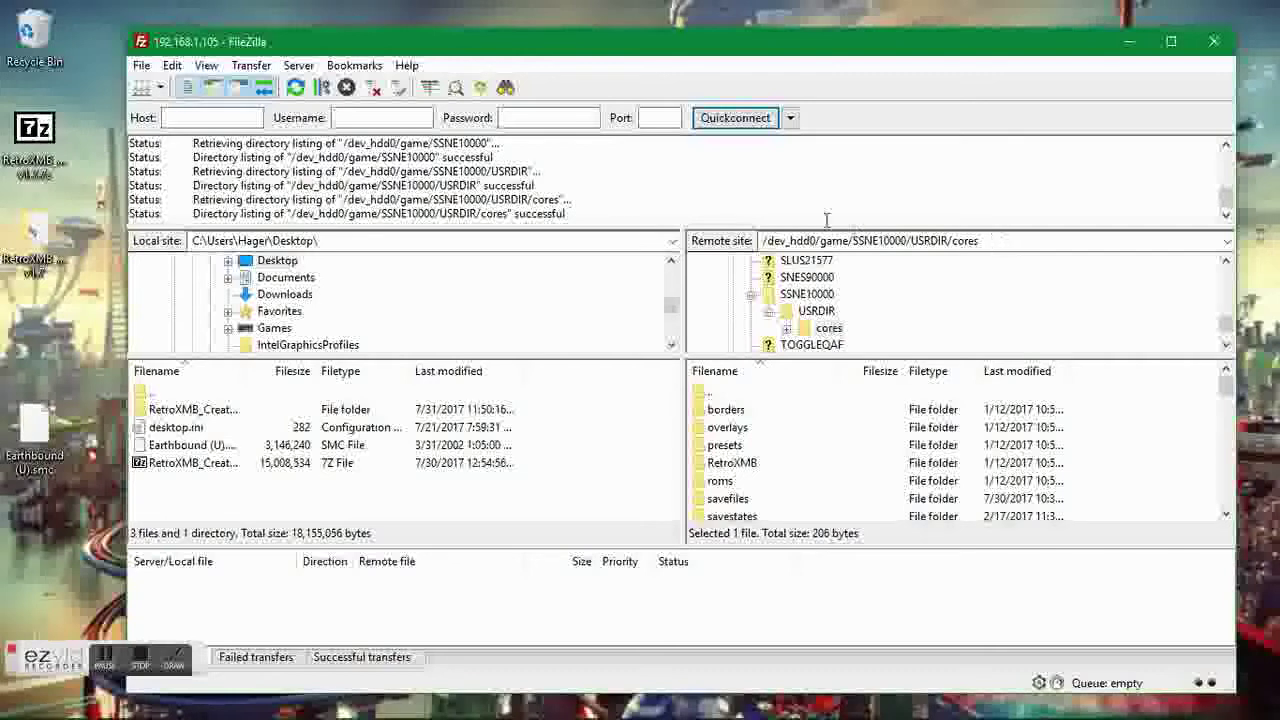
- Set the RetroArch Cores Path in Retro XMB Setup to /dev_hdd0/game/SSNE10000/USRDIR/cores, checking it against the FileZilla remote path, and save the setup
double_click(987, 240)
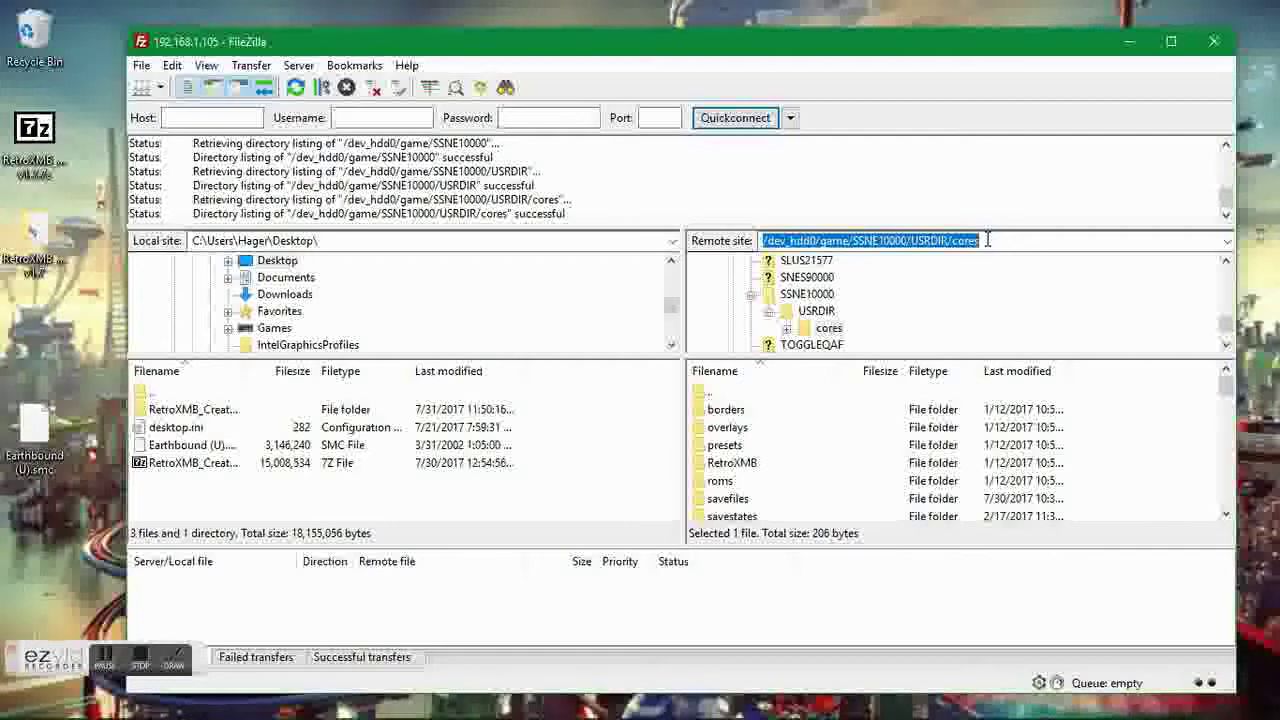
click(1129, 41)
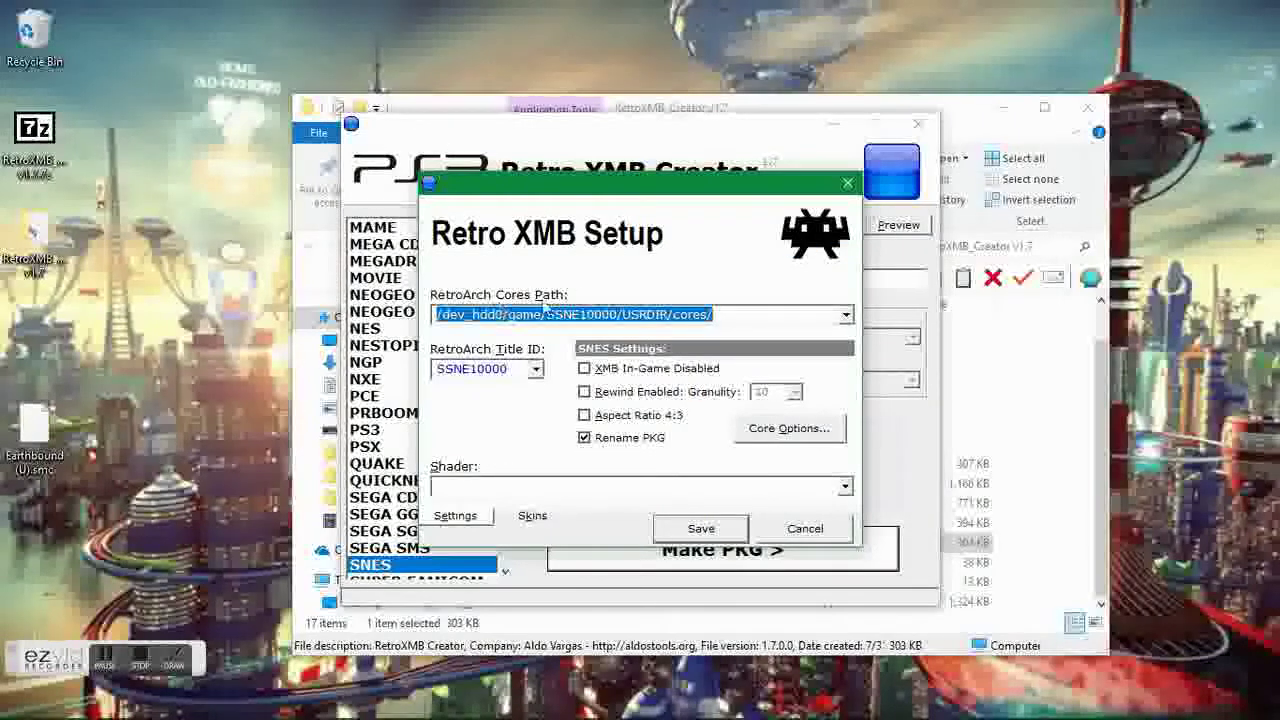
click(733, 315)
drag(733, 315, 390, 300)
key(ctrl+c)
key(BackSpace)
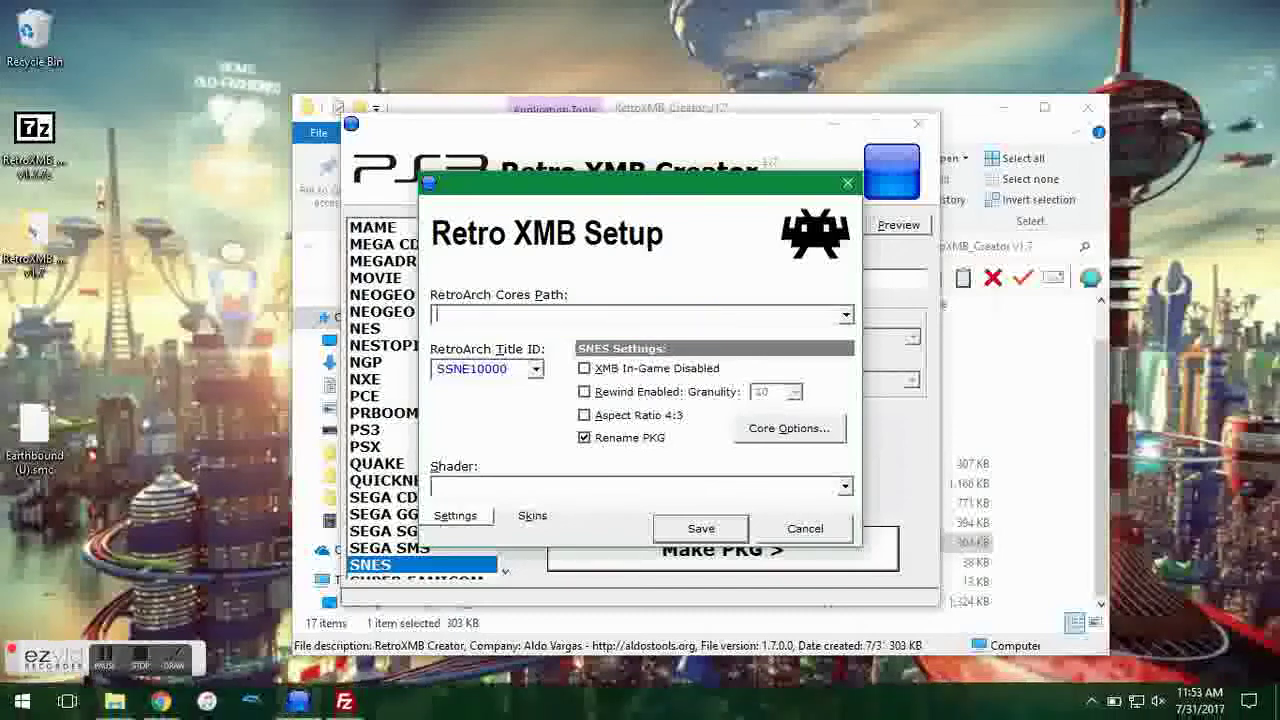
click(345, 702)
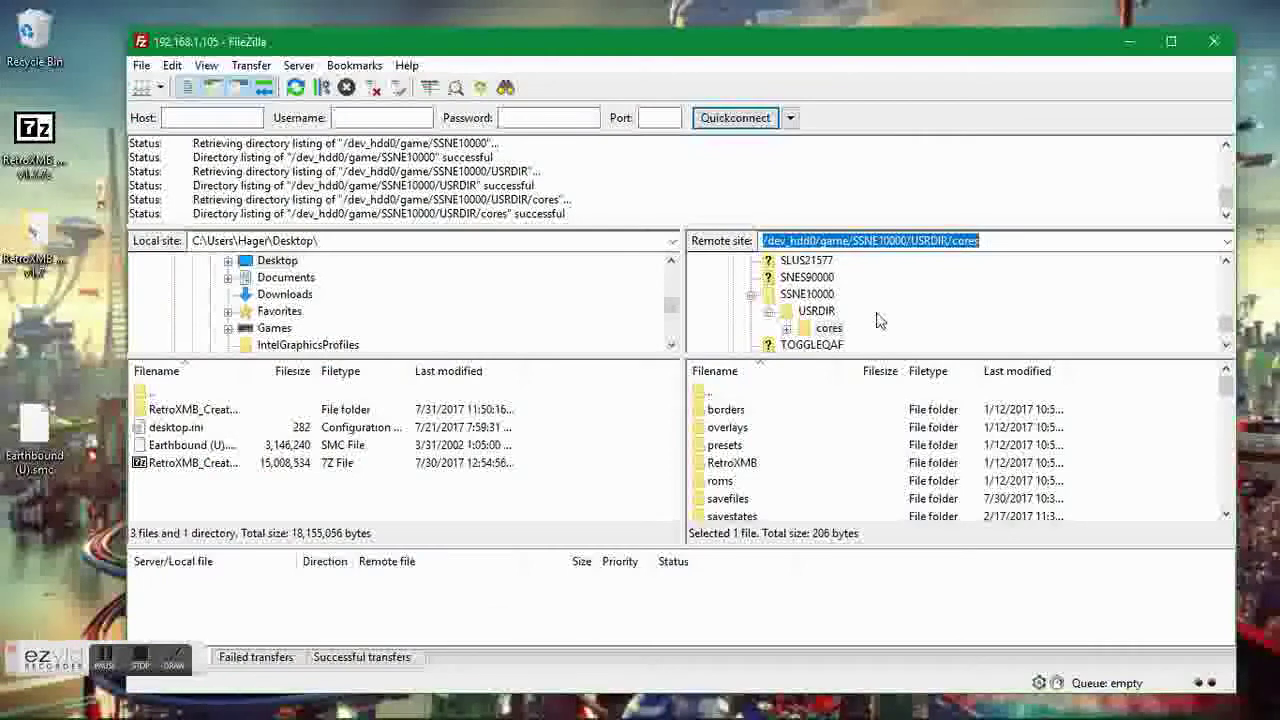
click(298, 702)
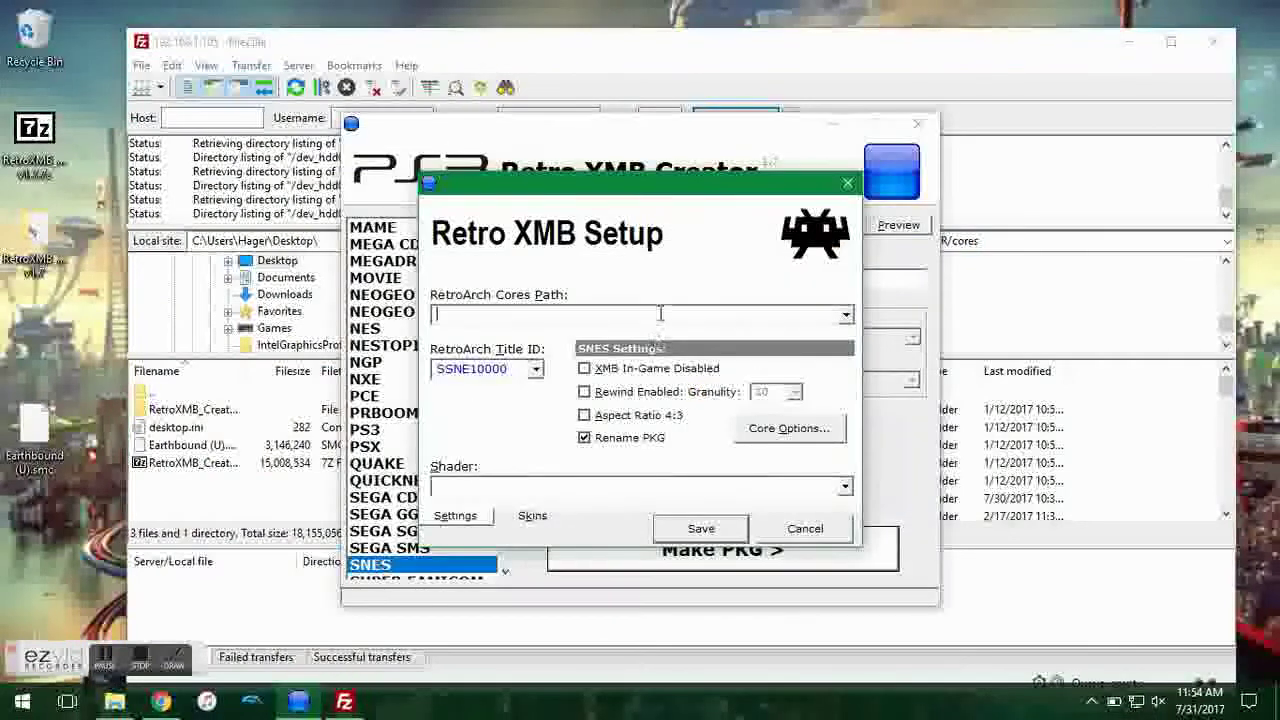
key(ctrl+v)
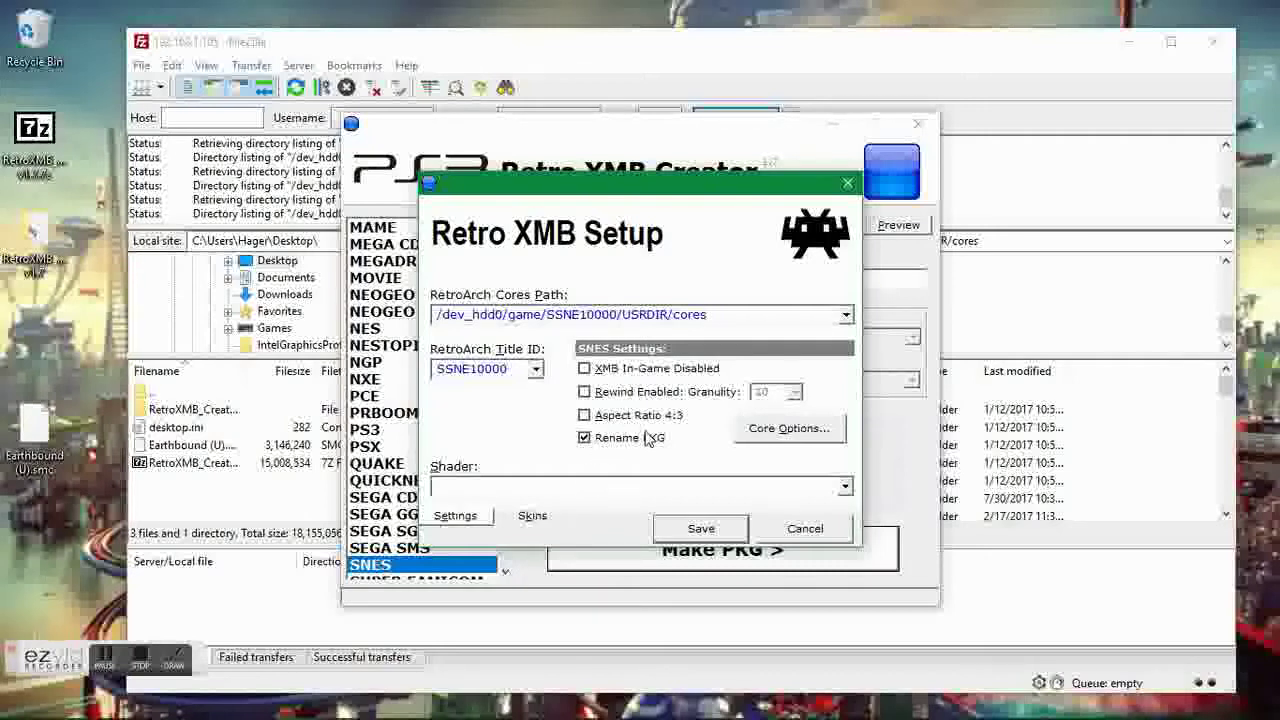
click(701, 529)
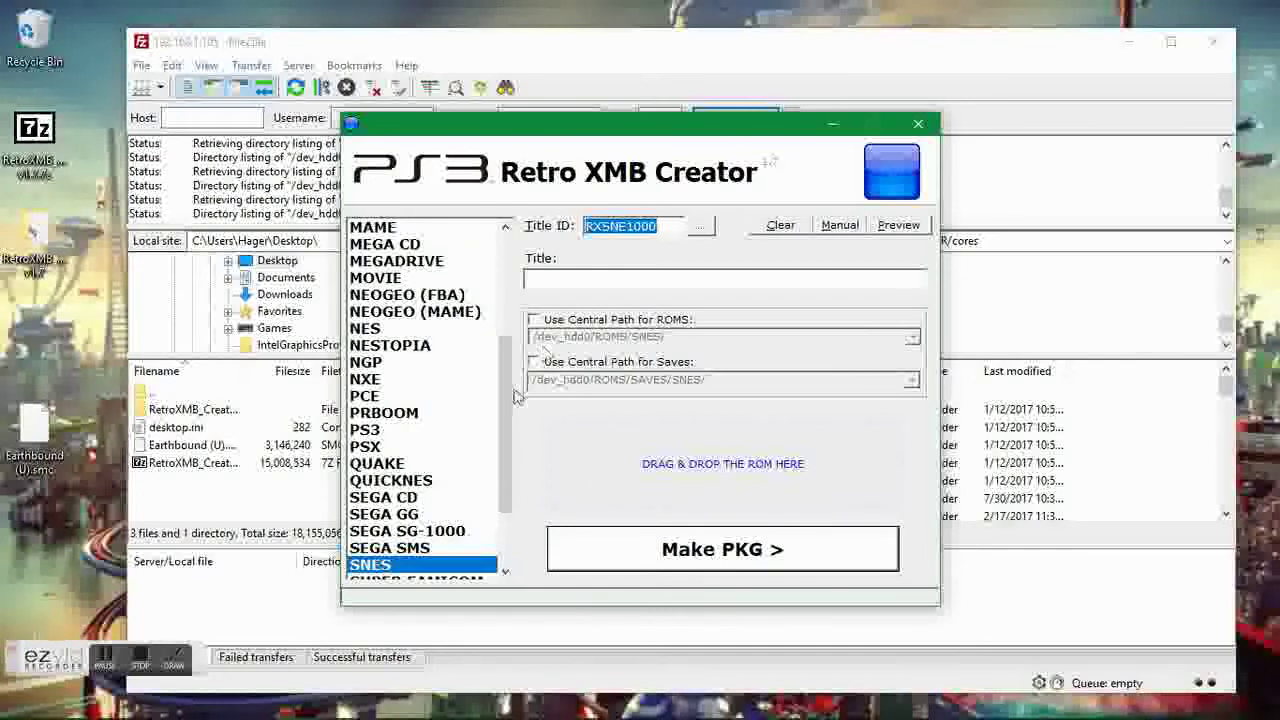
- Browse the system list in Retro XMB Creator upward from SEGA CD to MOVIE, viewing the emulator previews
scroll(510, 425, down, 1)
drag(510, 425, 510, 462)
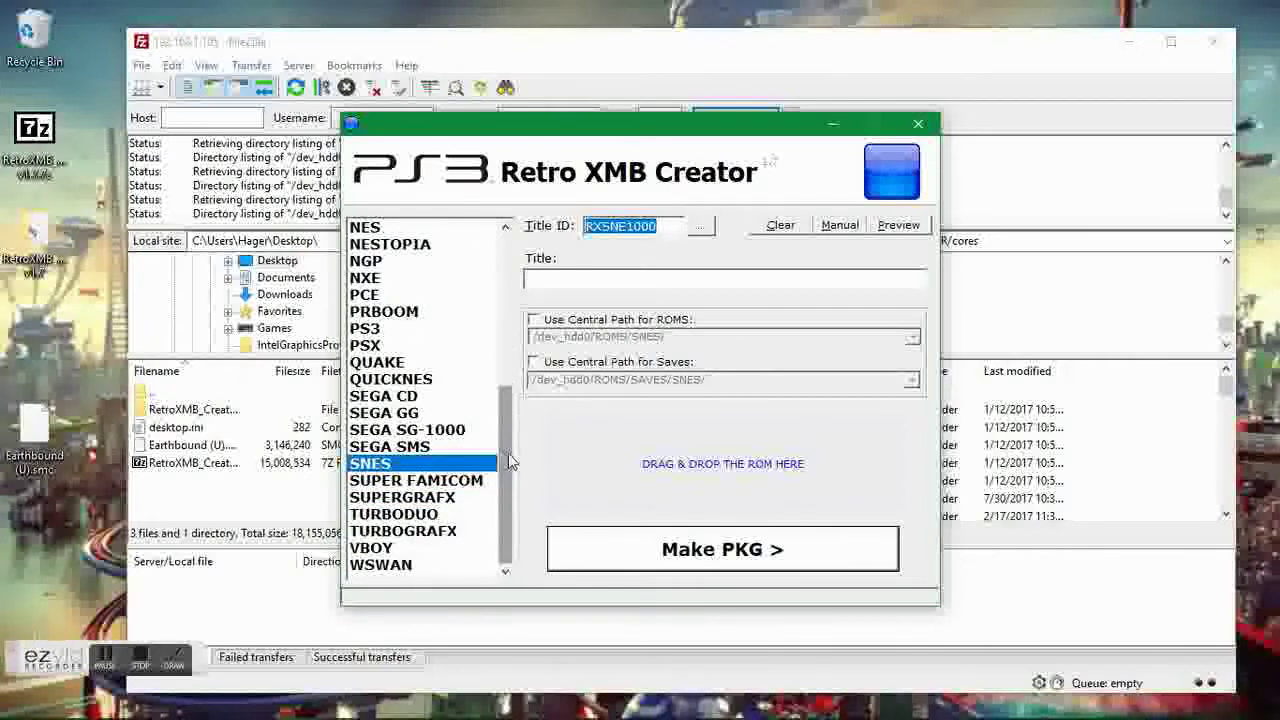
click(407, 418)
key(Up)
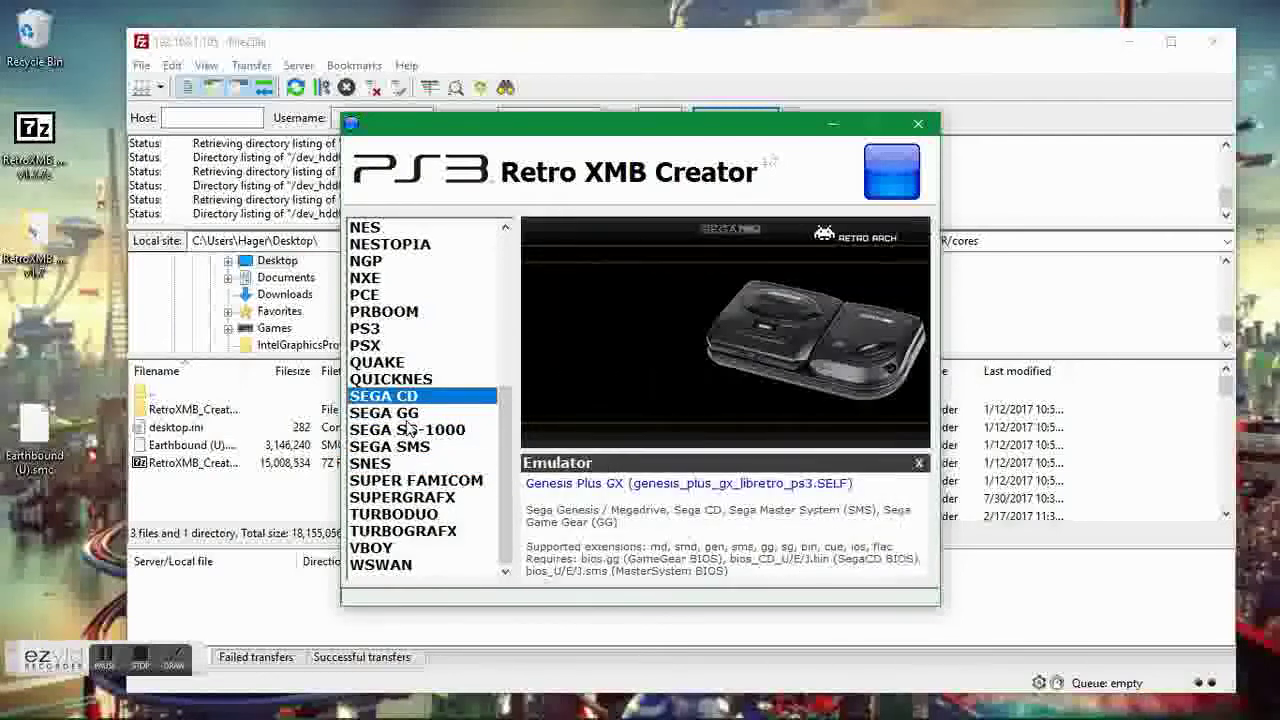
key(Up)
key(Up)
key(Up)
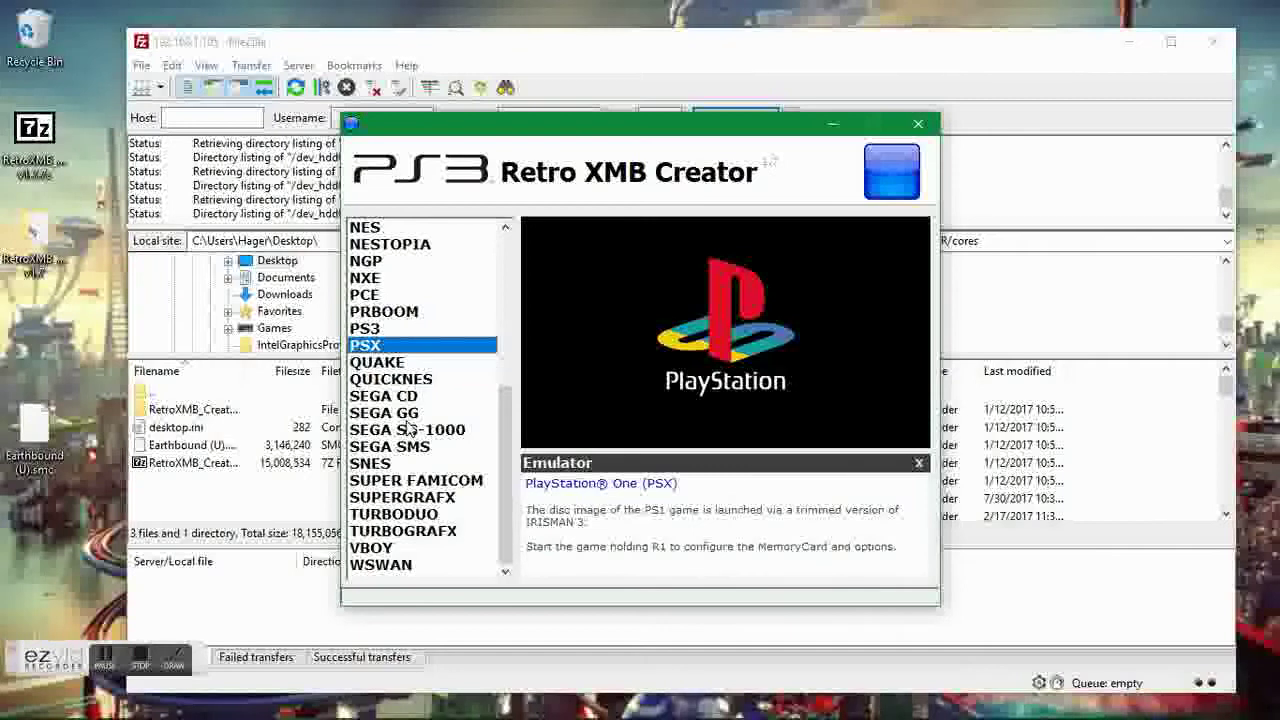
key(Up)
key(Up)
key(Up)
key(Up)
key(Up)
key(Up)
key(Up)
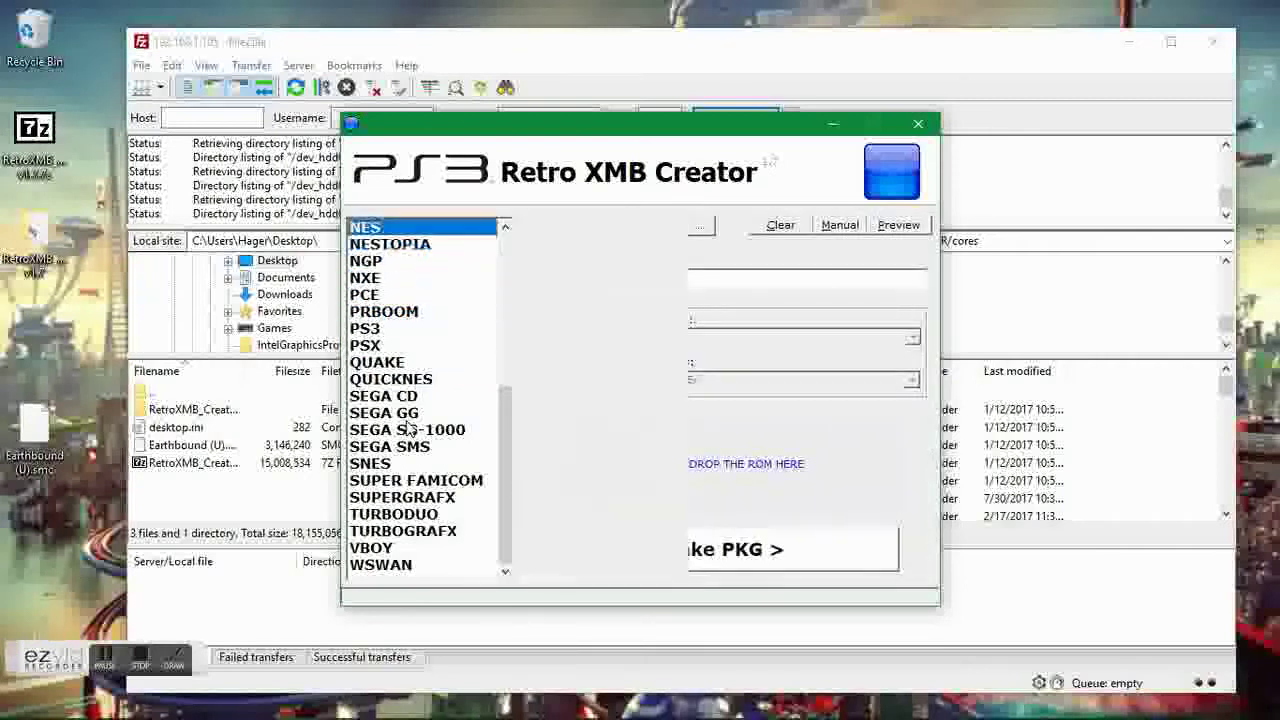
key(Up)
key(Up)
key(Up)
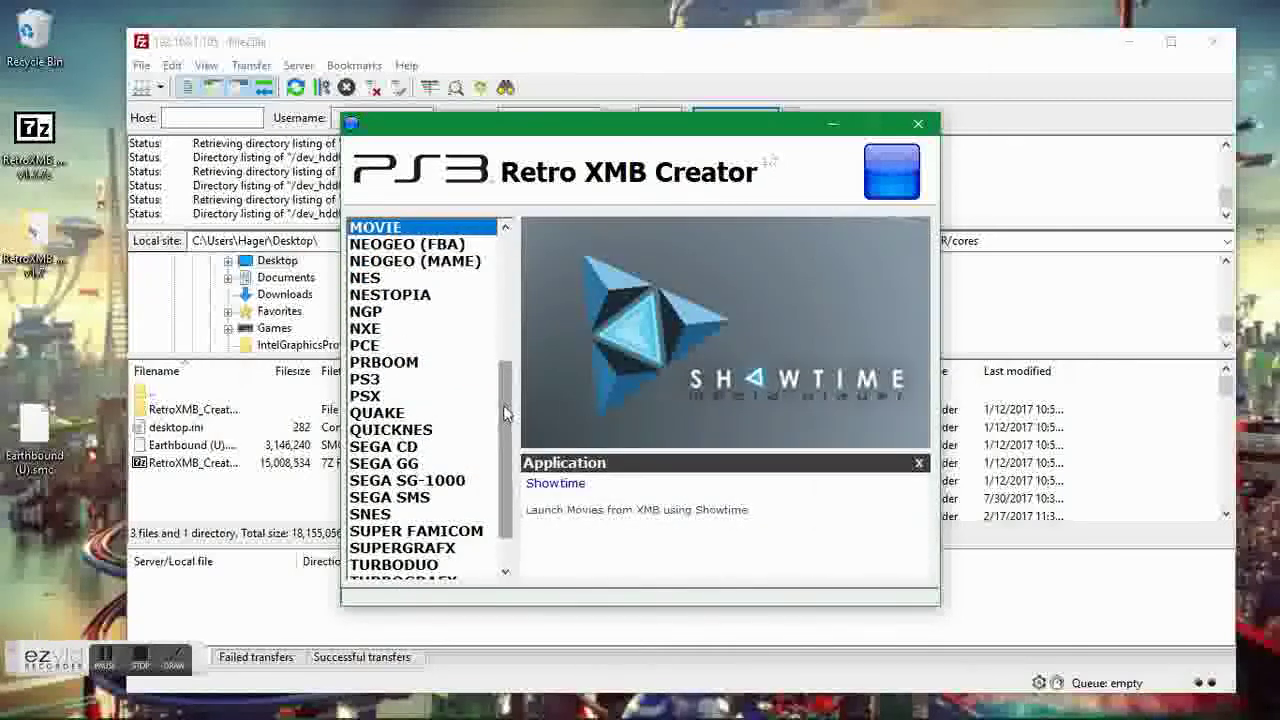
- Examine the emulator details of the GEN and GBA systems, including their core files and supported ROM extensions
drag(505, 413, 505, 265)
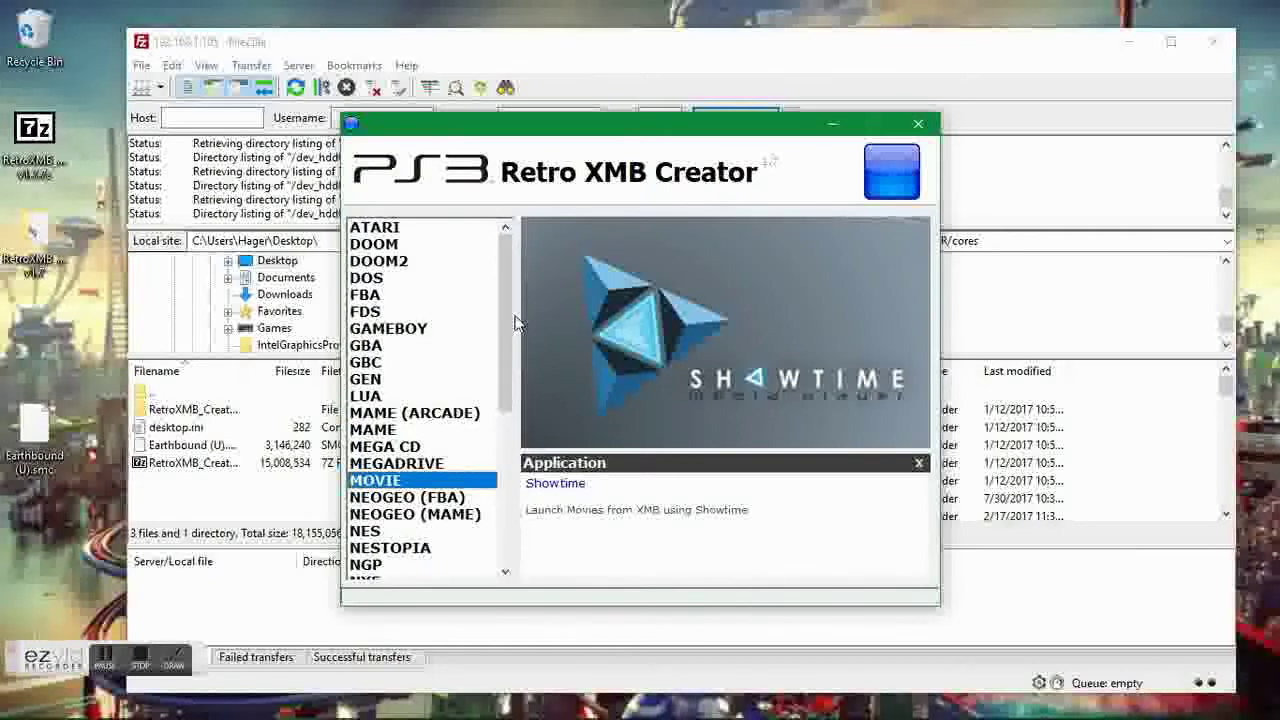
click(374, 379)
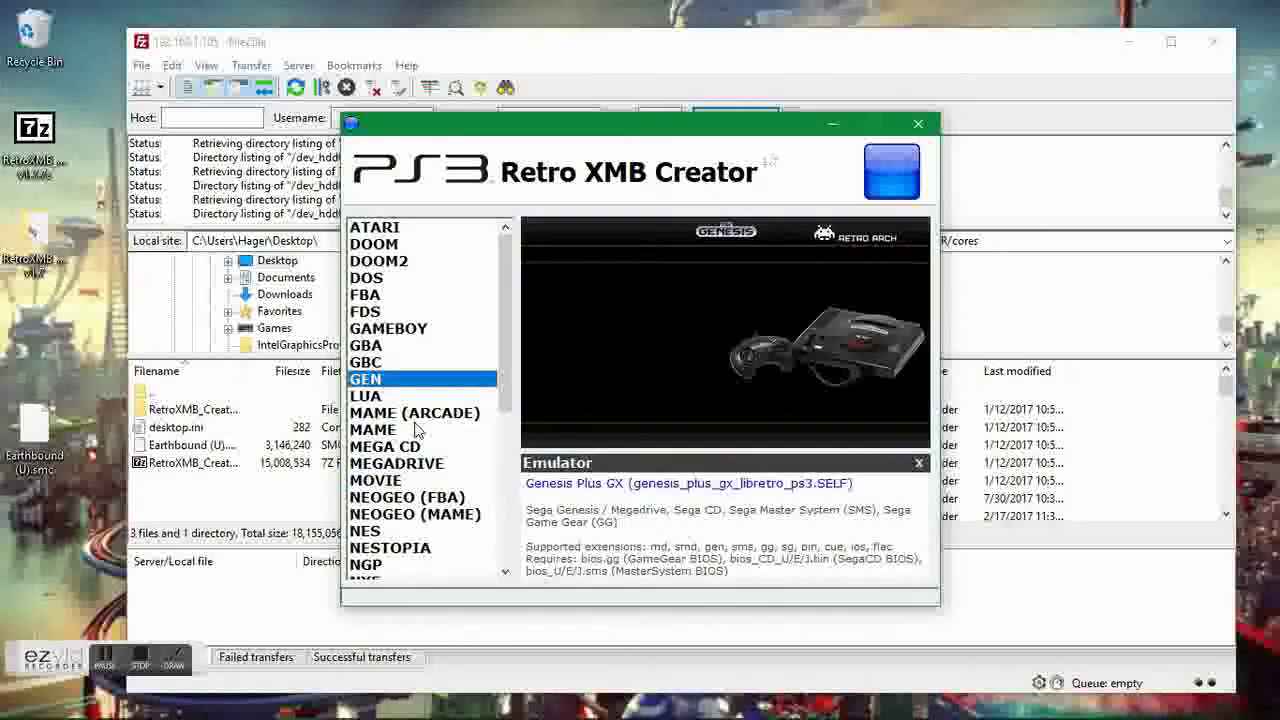
click(398, 313)
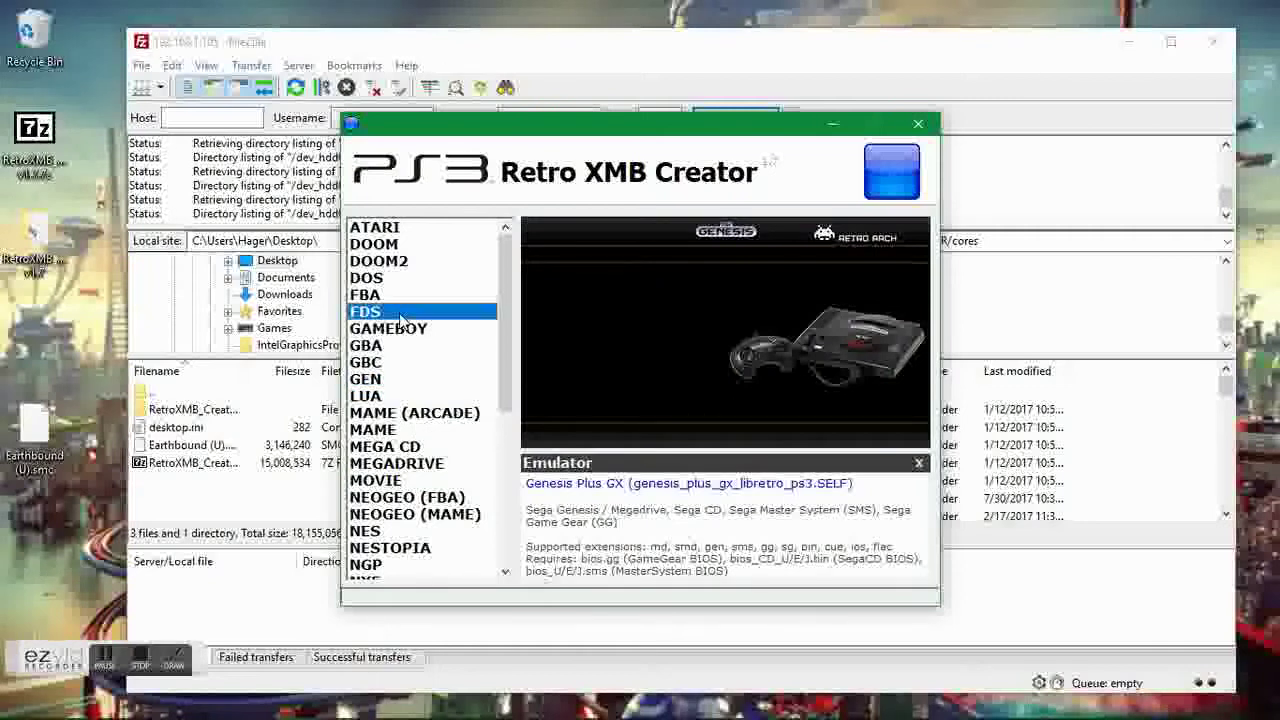
click(378, 388)
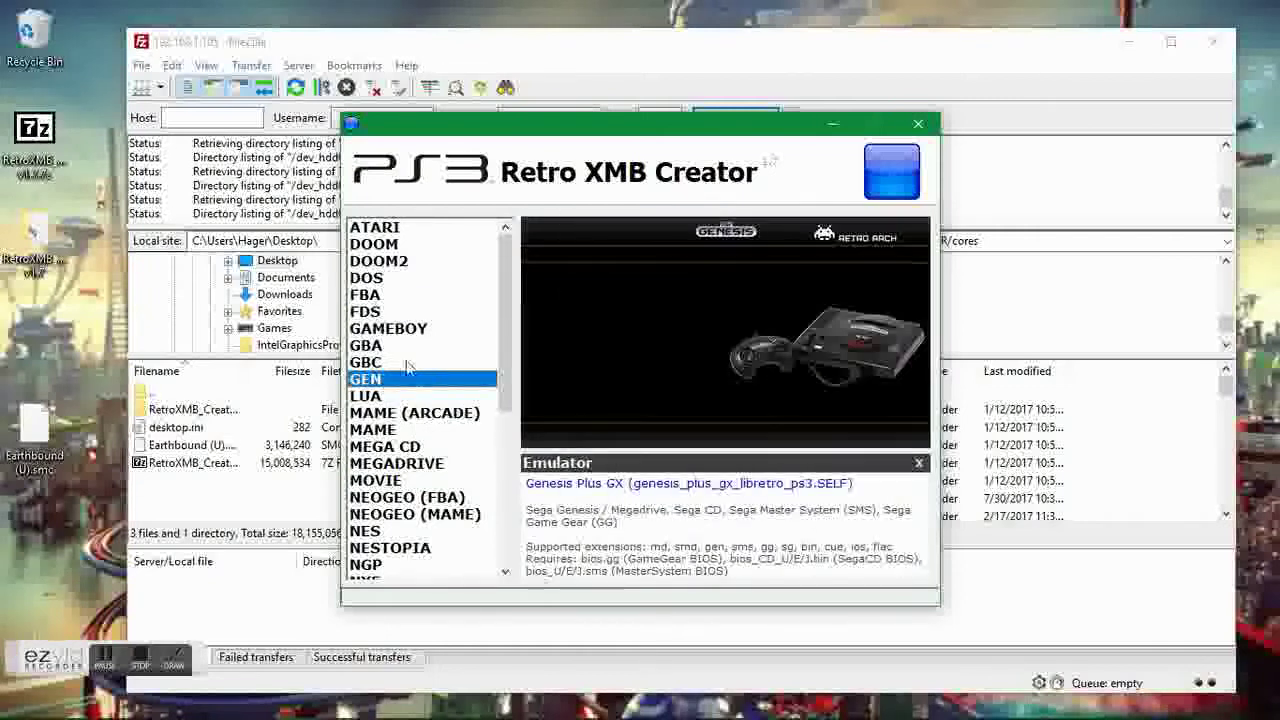
click(470, 360)
click(478, 345)
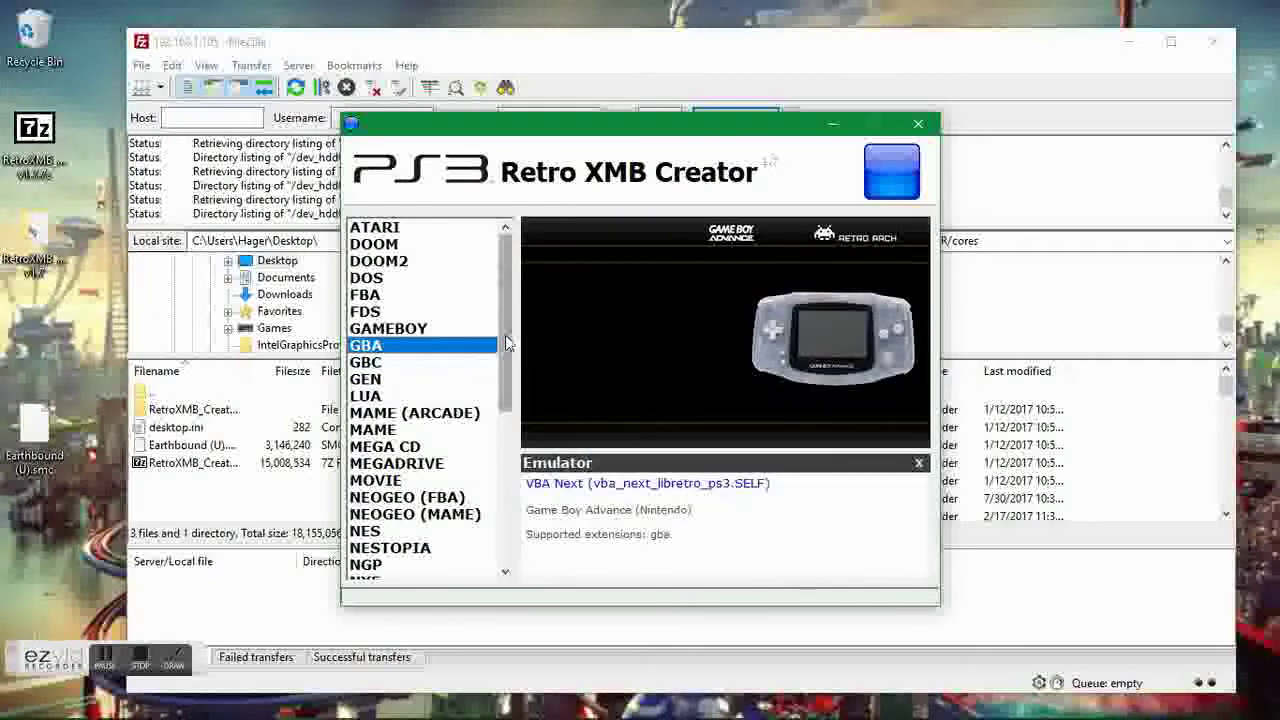
scroll(508, 373, down, 2)
scroll(507, 373, down, 2)
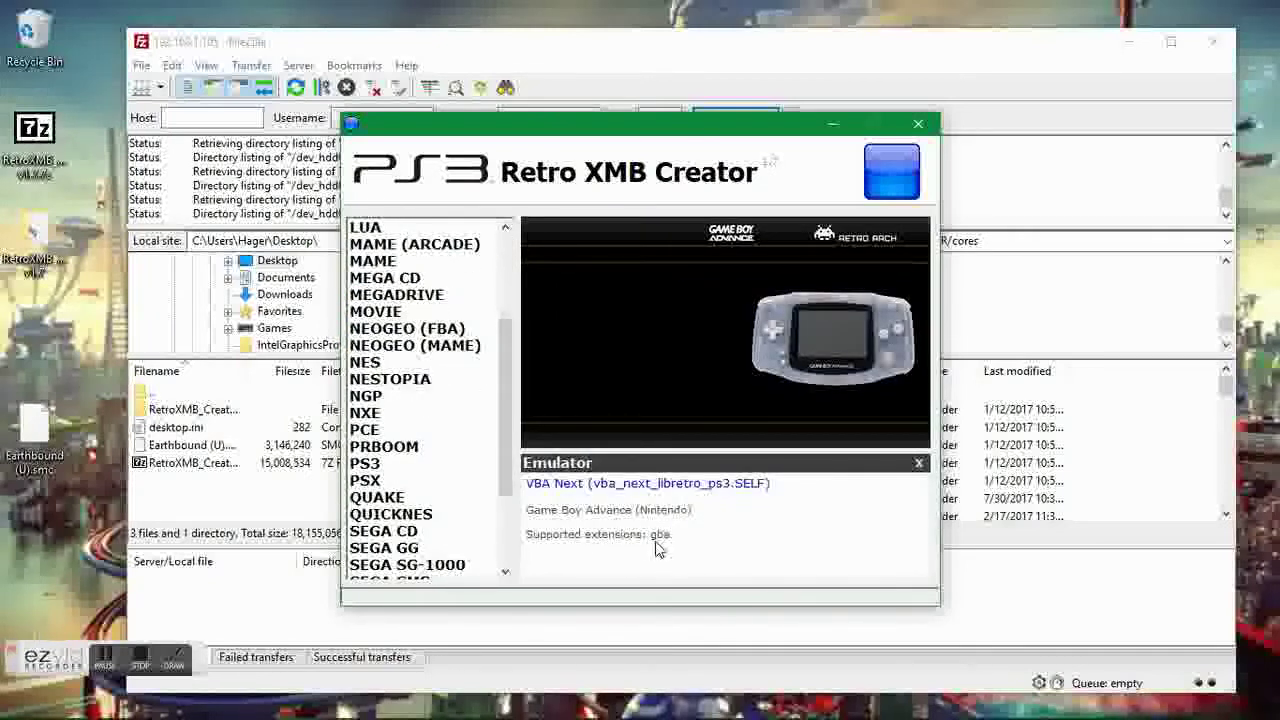
click(671, 547)
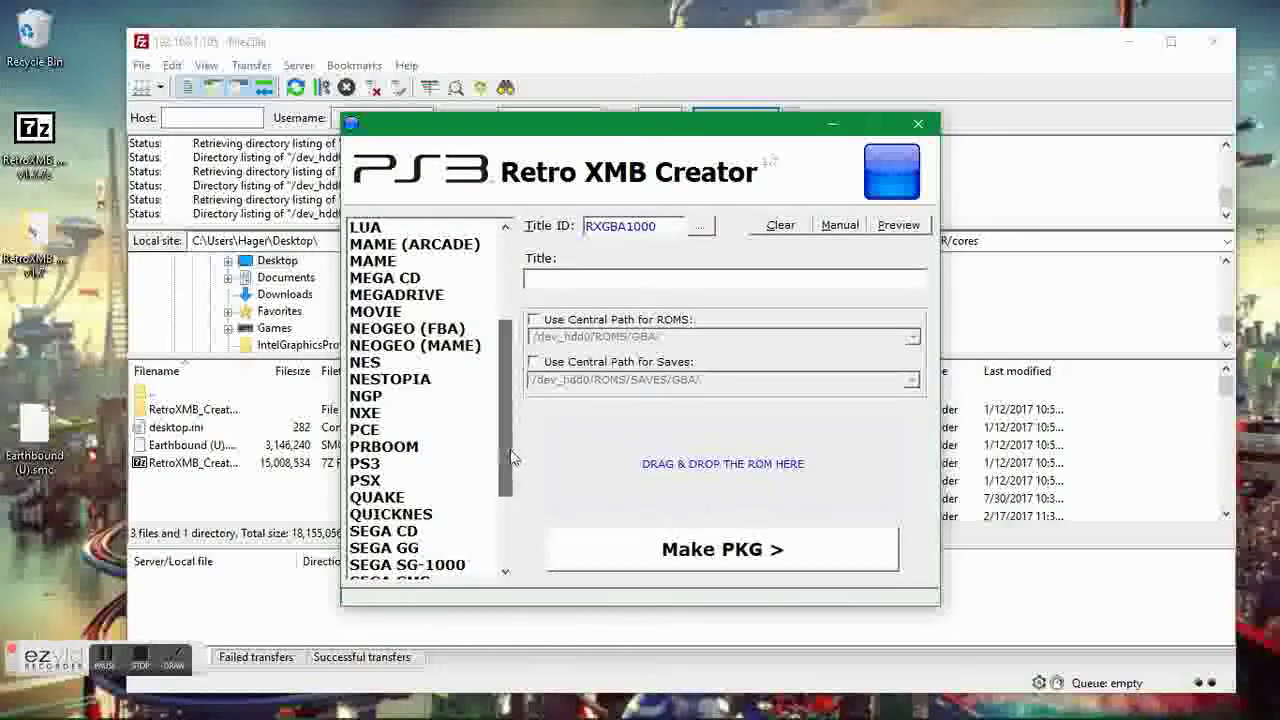
- Select the SNES system, check its supported ROM extensions, and dismiss the emulator preview
drag(501, 445, 502, 491)
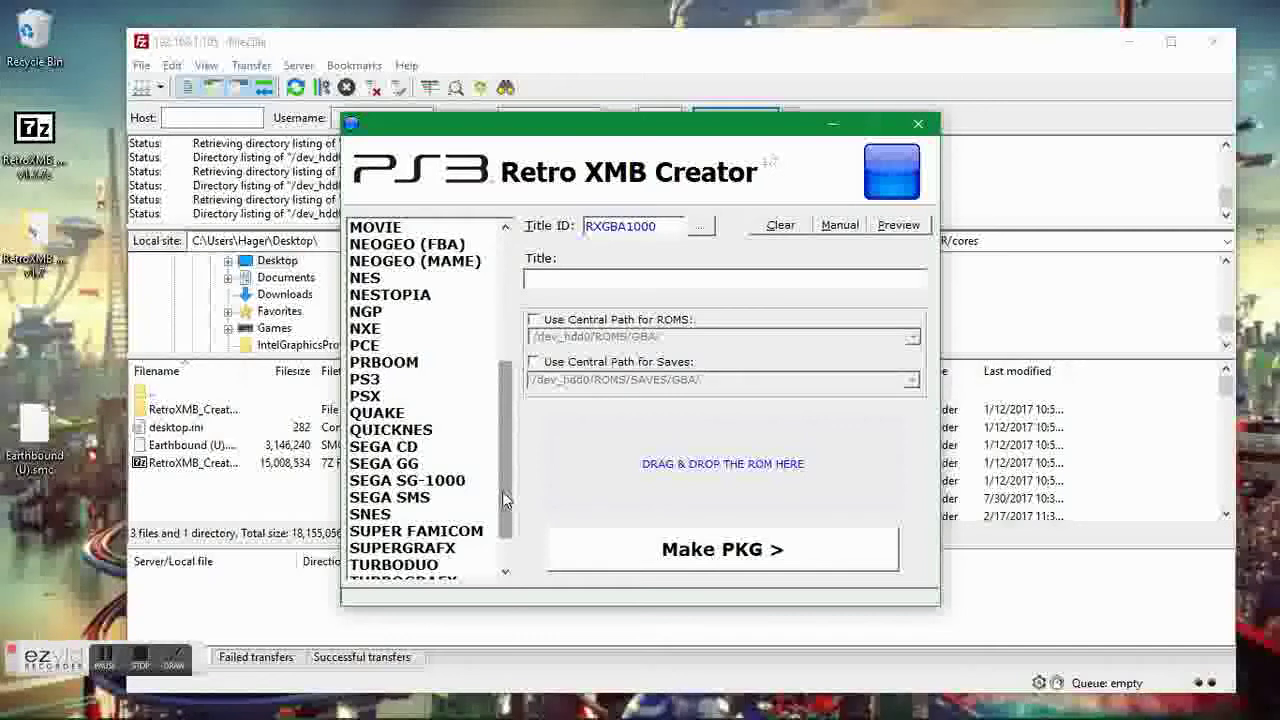
drag(502, 491, 502, 517)
click(376, 465)
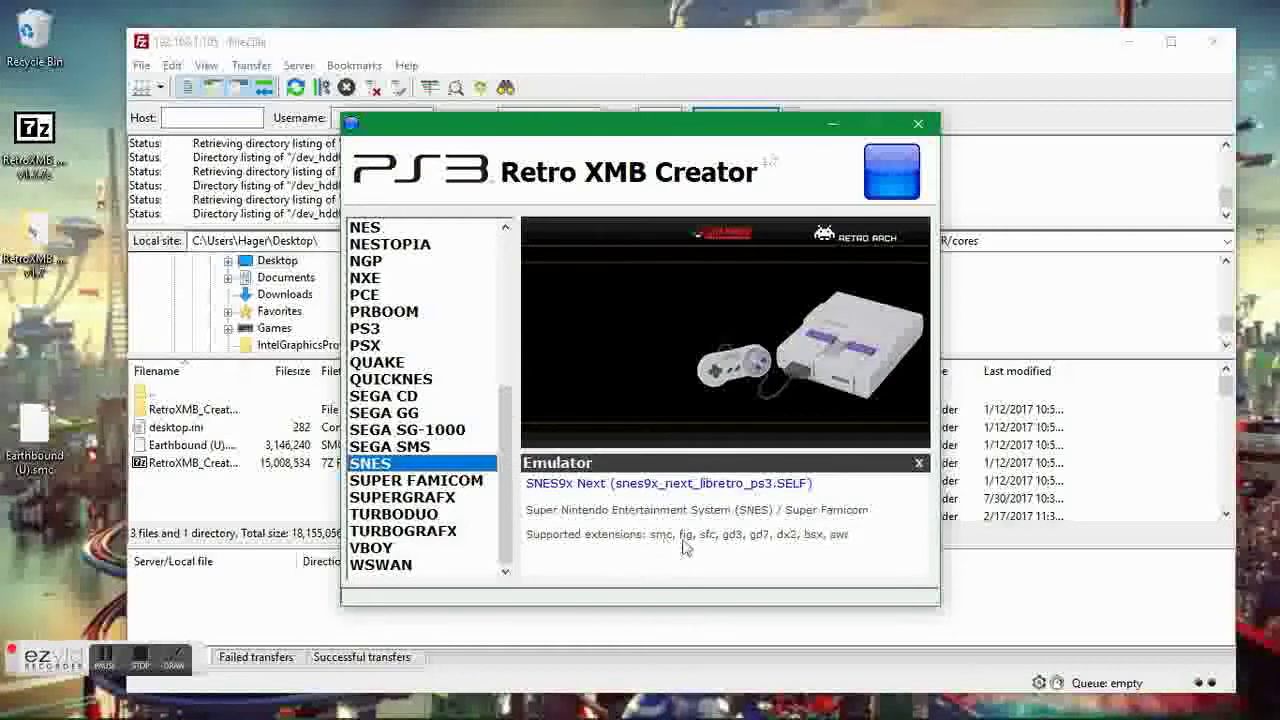
click(846, 547)
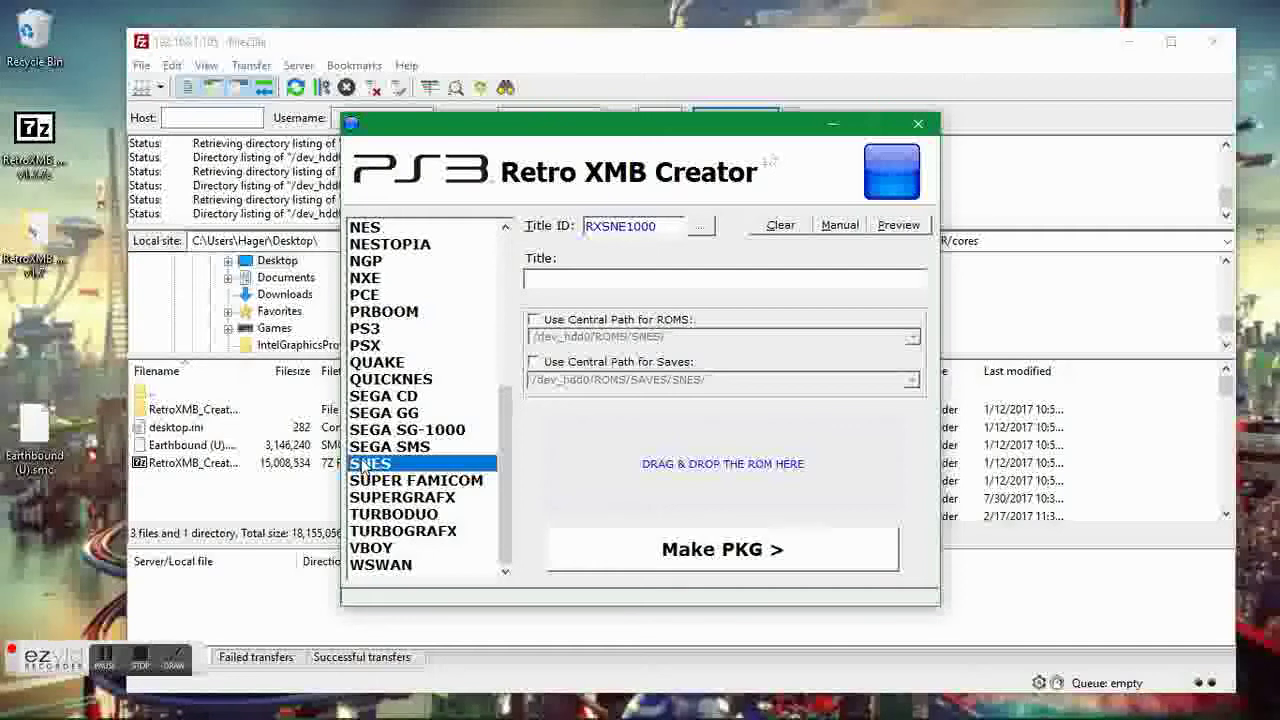
- Open the SNES-retroarch.cfg settings template and check the core file name and title ID in the libretro_path line
click(364, 467)
double_click(373, 466)
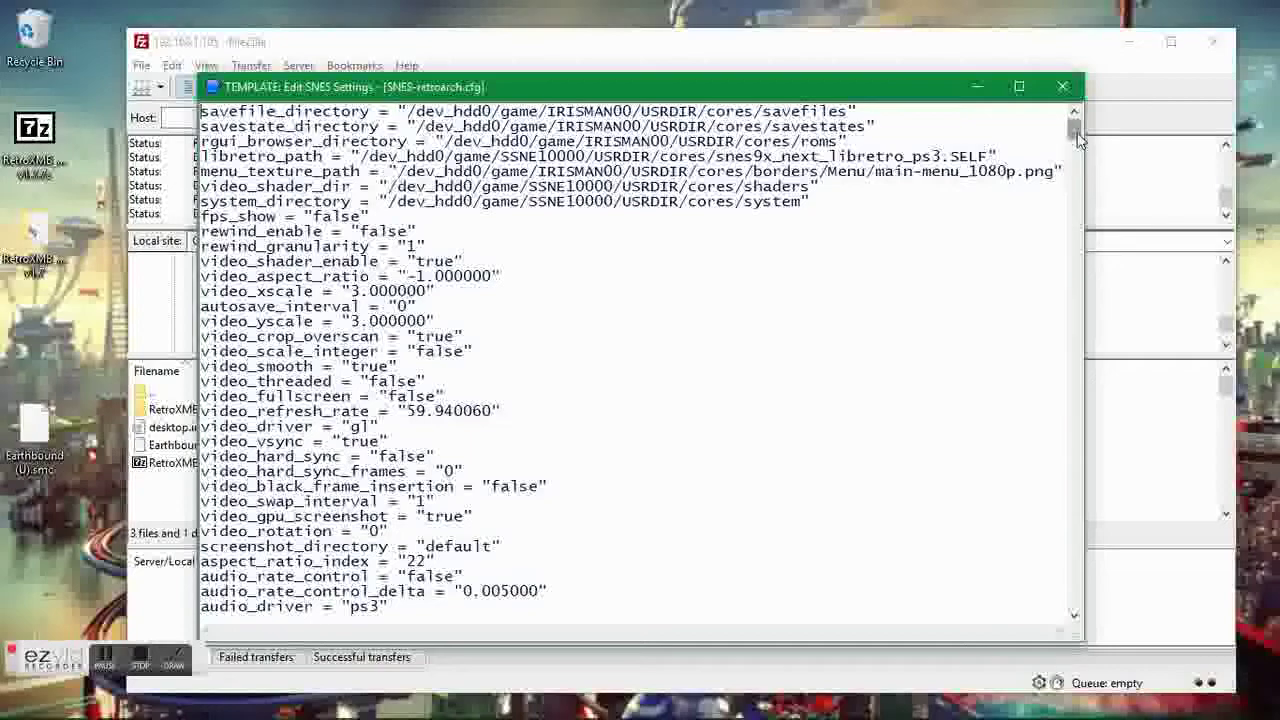
mouse_move(1077, 139)
mouse_down()
mouse_move(1086, 615)
mouse_move(1094, 526)
mouse_move(1070, 117)
mouse_up()
drag(988, 156, 716, 157)
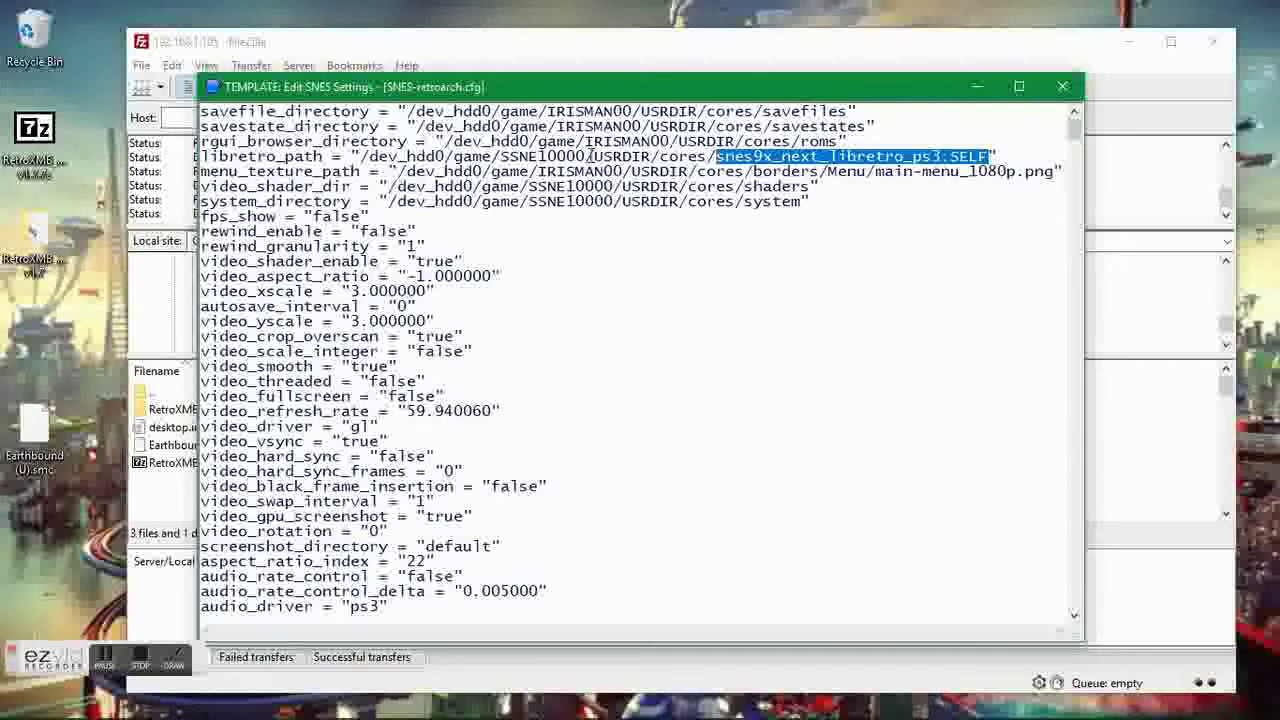
drag(586, 157, 511, 160)
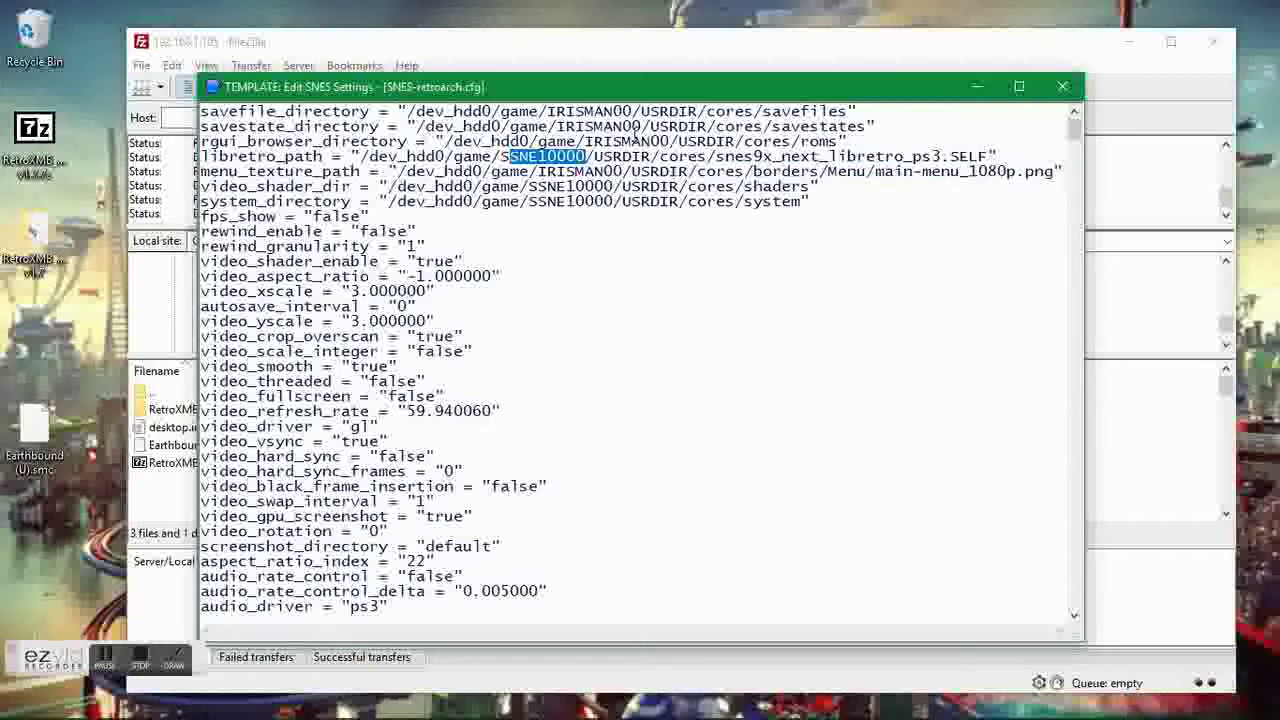
- Copy the title ID SSNE10000 from libretro_path and use it to replace the title ID in the rgui_browser_directory path
click(586, 156)
drag(586, 156, 503, 160)
key(ctrl+c)
drag(671, 141, 588, 143)
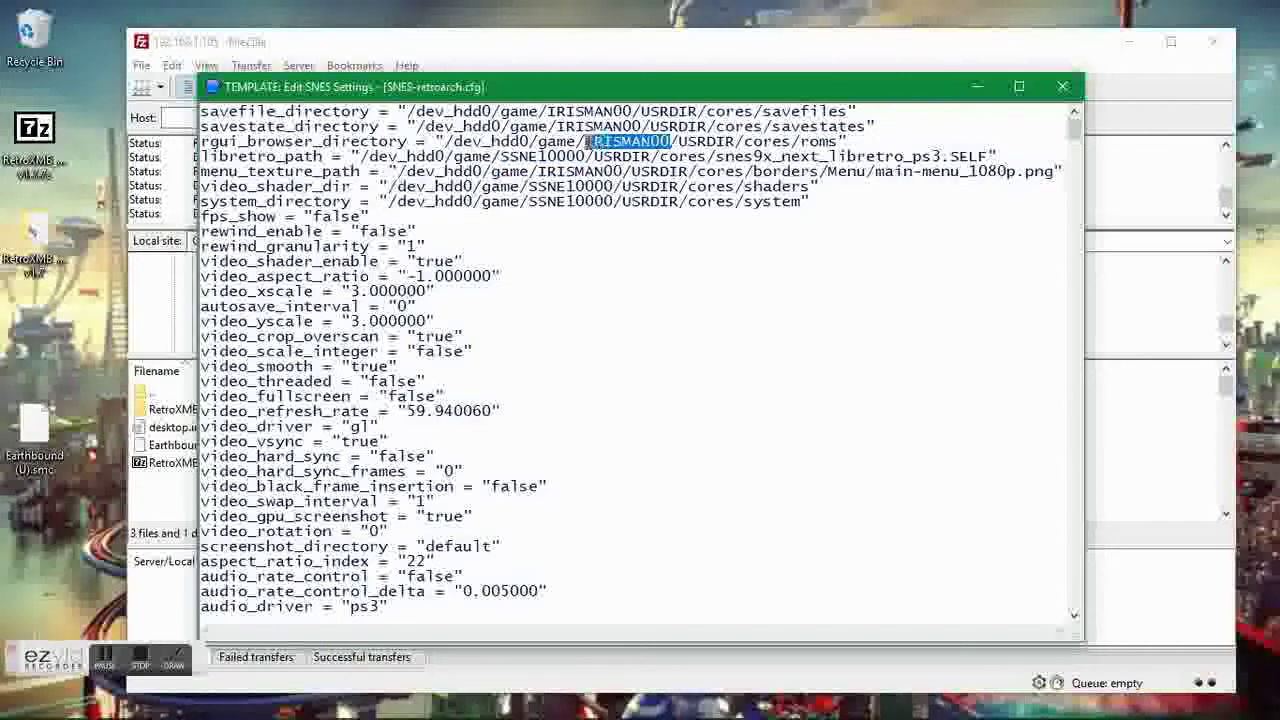
key(ctrl+v)
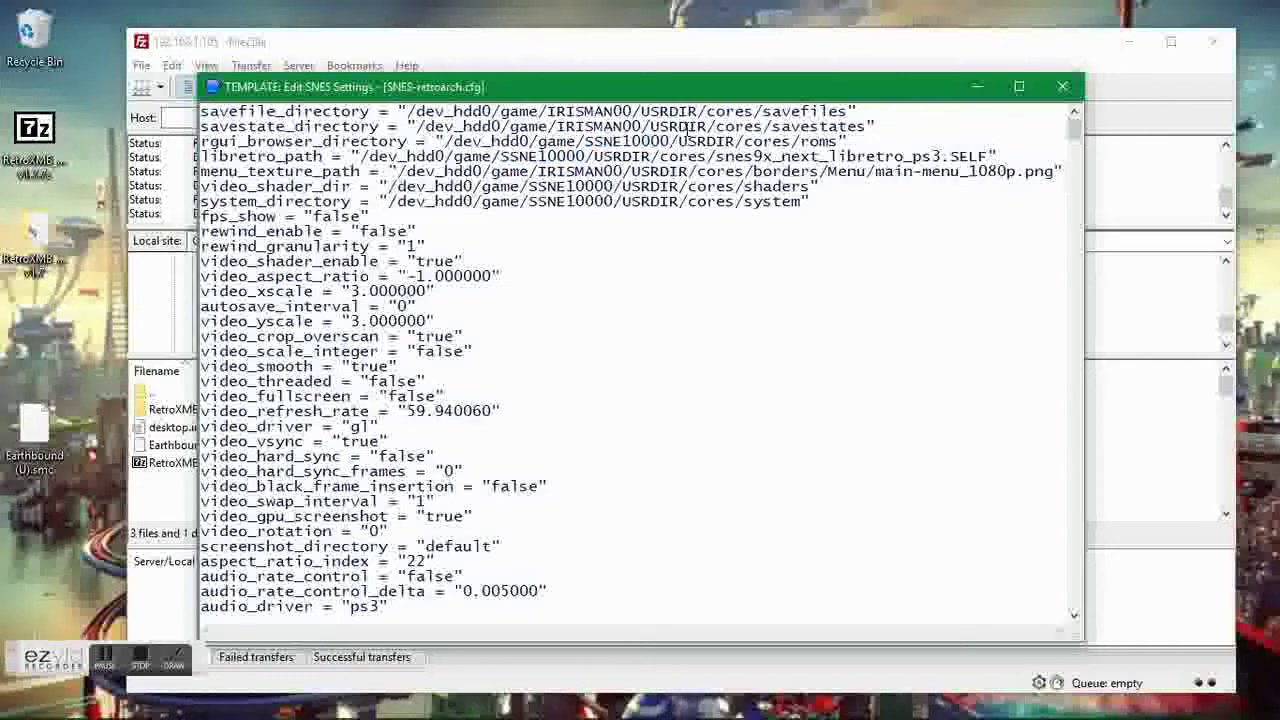
- Set the title ID in the savestate_directory and savefile_directory paths to SSNE10000
drag(643, 127, 548, 112)
key(ctrl+v)
key(ctrl+v)
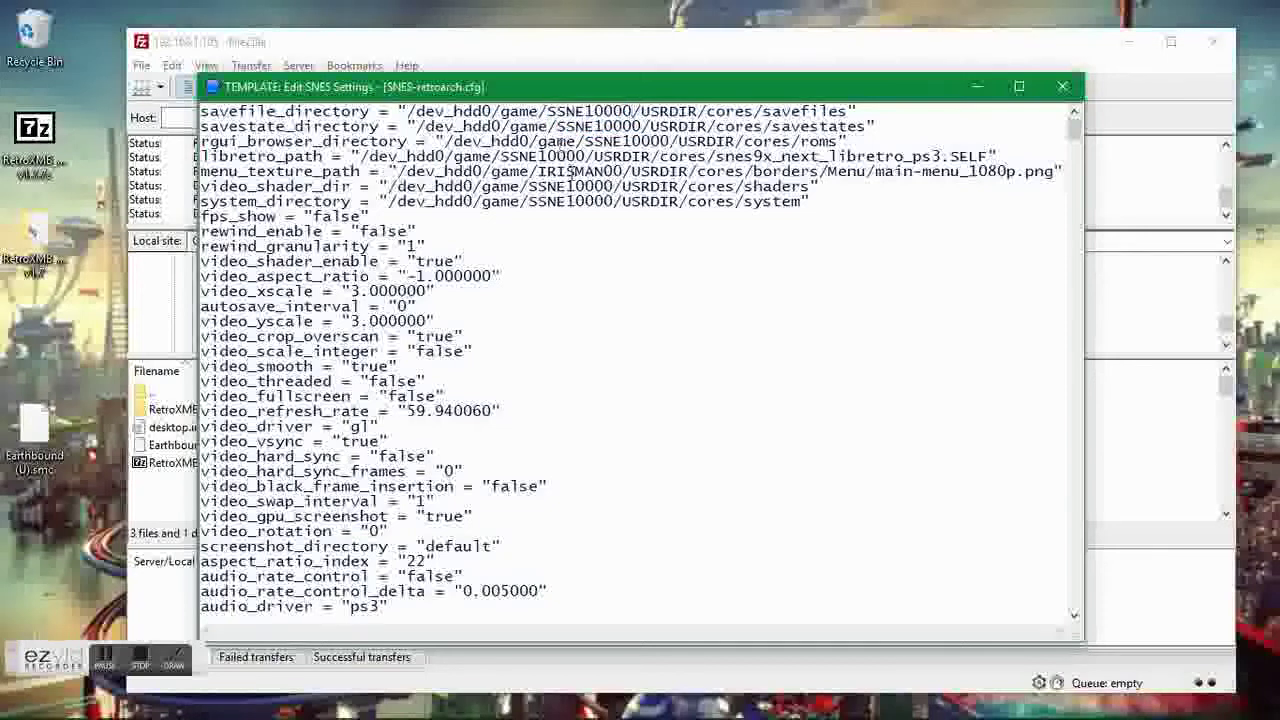
- Set the title ID in the menu_texture_path line to SSNE10000, and check the remaining paths through the end of the template
drag(624, 172, 540, 172)
key(ctrl+v)
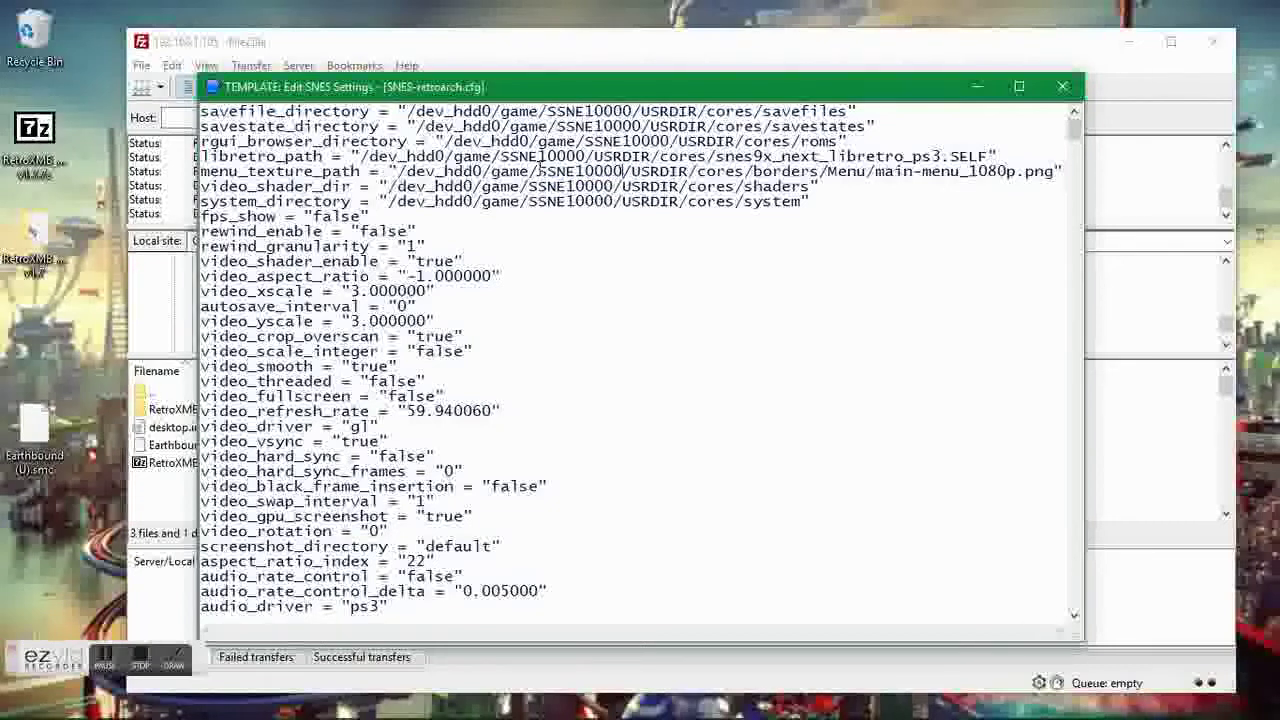
drag(1074, 130, 1076, 612)
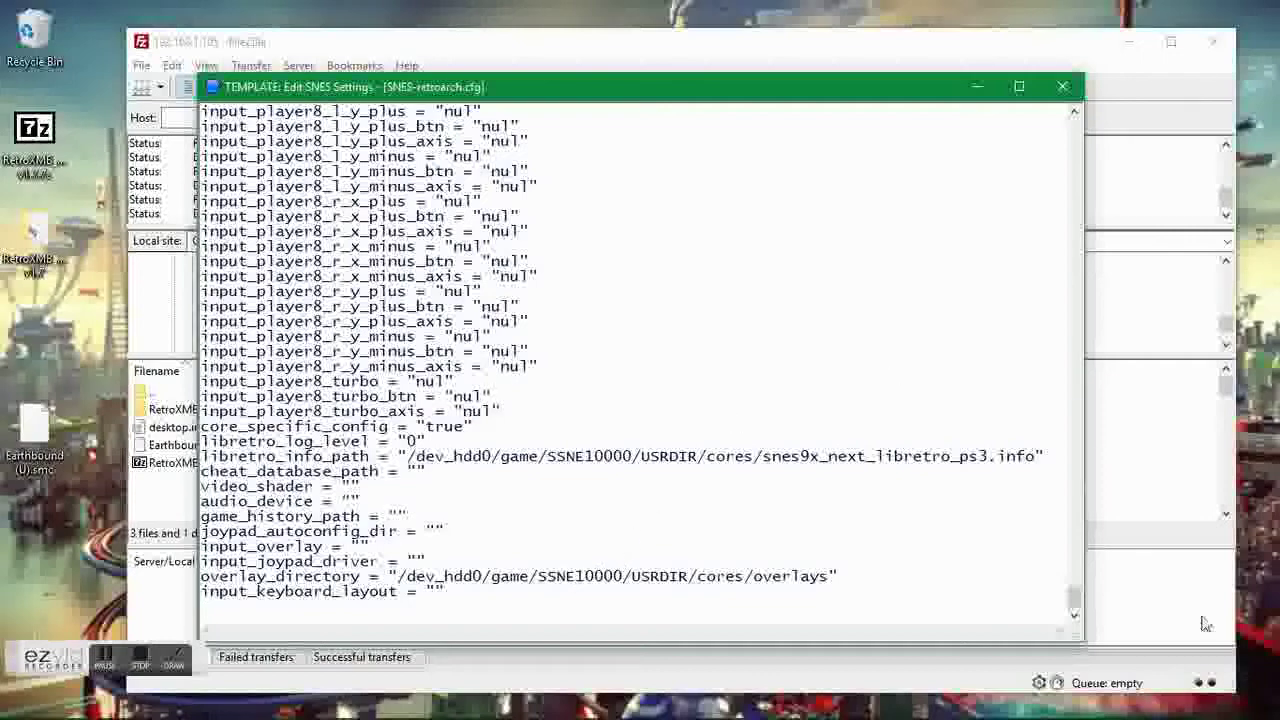
drag(1074, 598, 1076, 128)
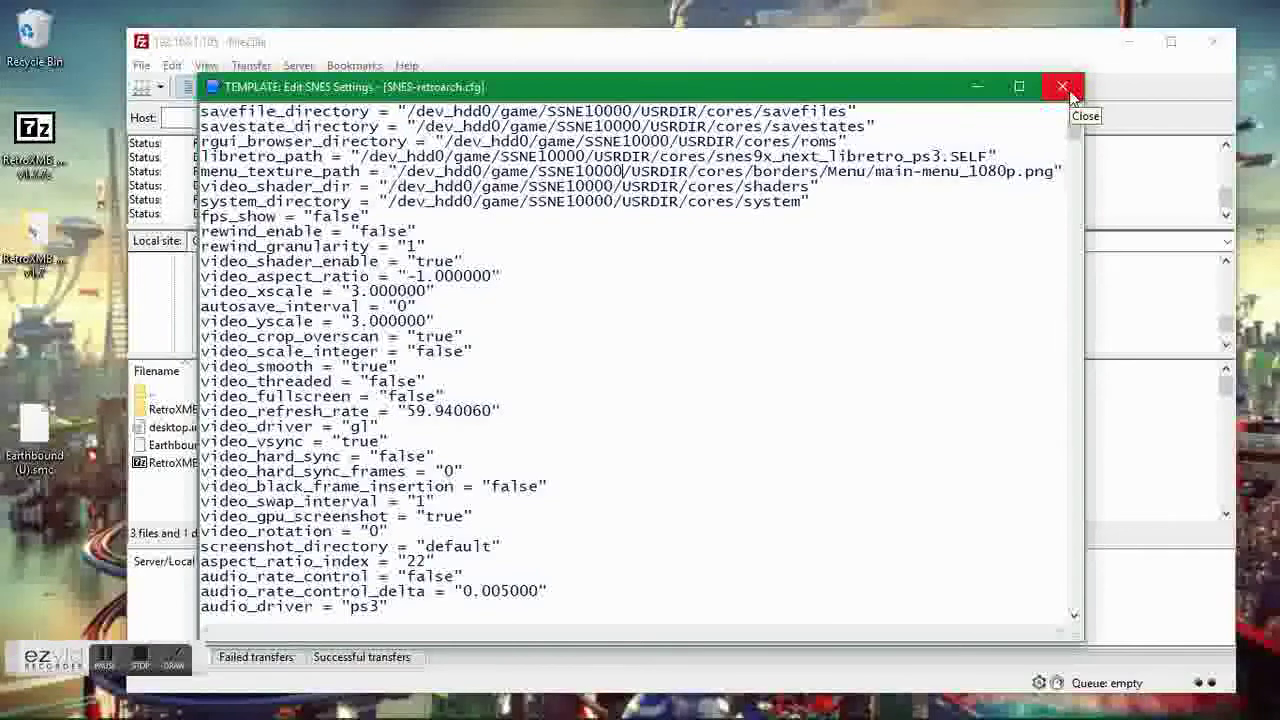
- Close the SNES settings template and save its changes
click(1063, 87)
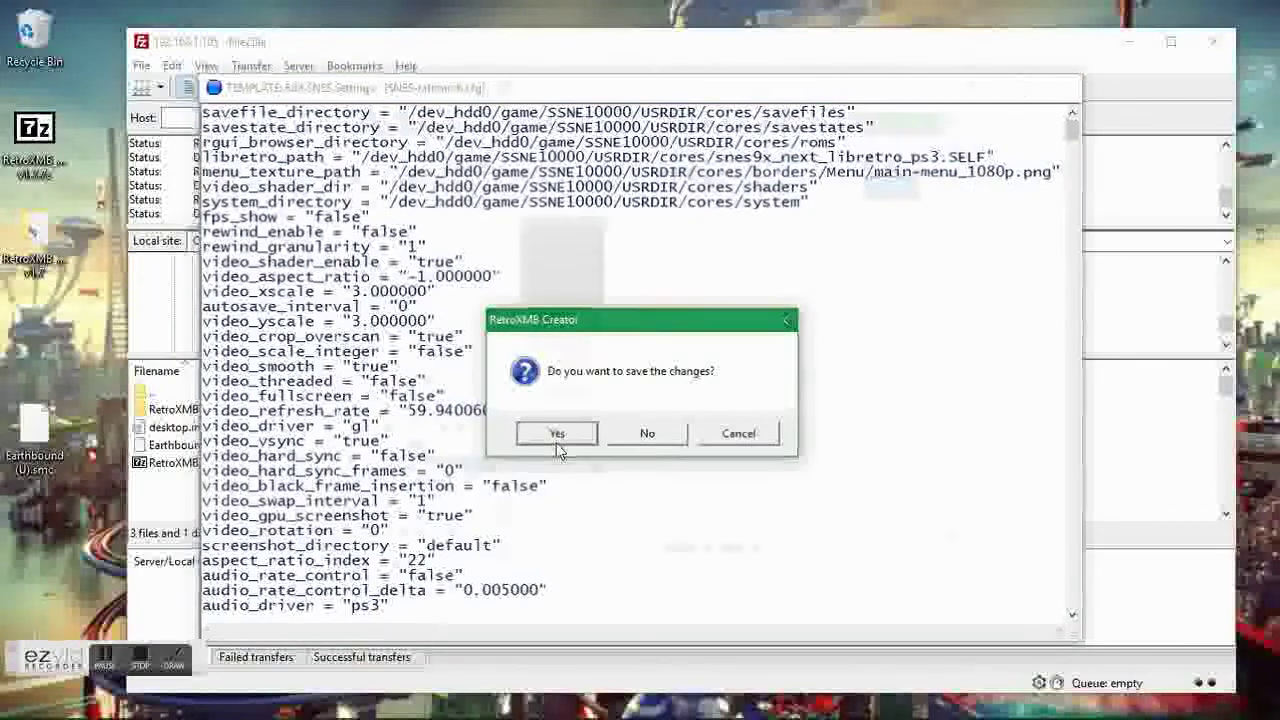
click(557, 443)
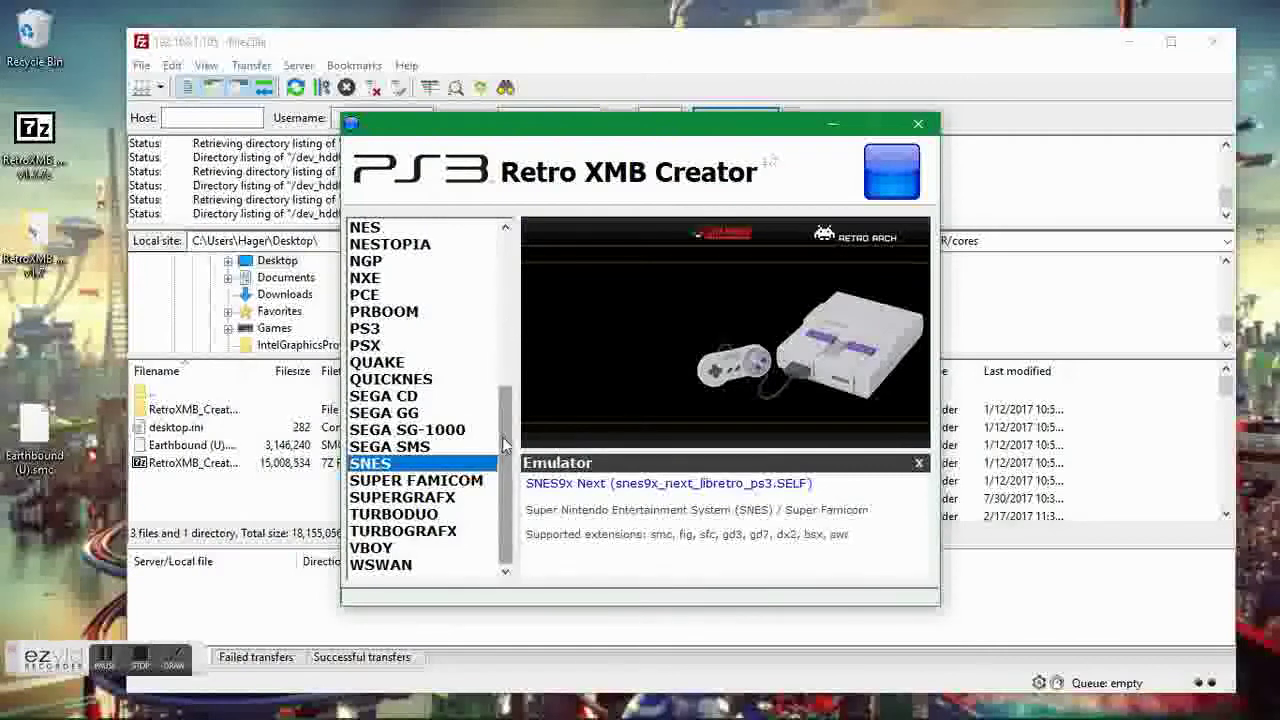
- Open the NES settings template, check the title ID in its libretro_path line, and close the template
drag(504, 445, 504, 331)
click(358, 447)
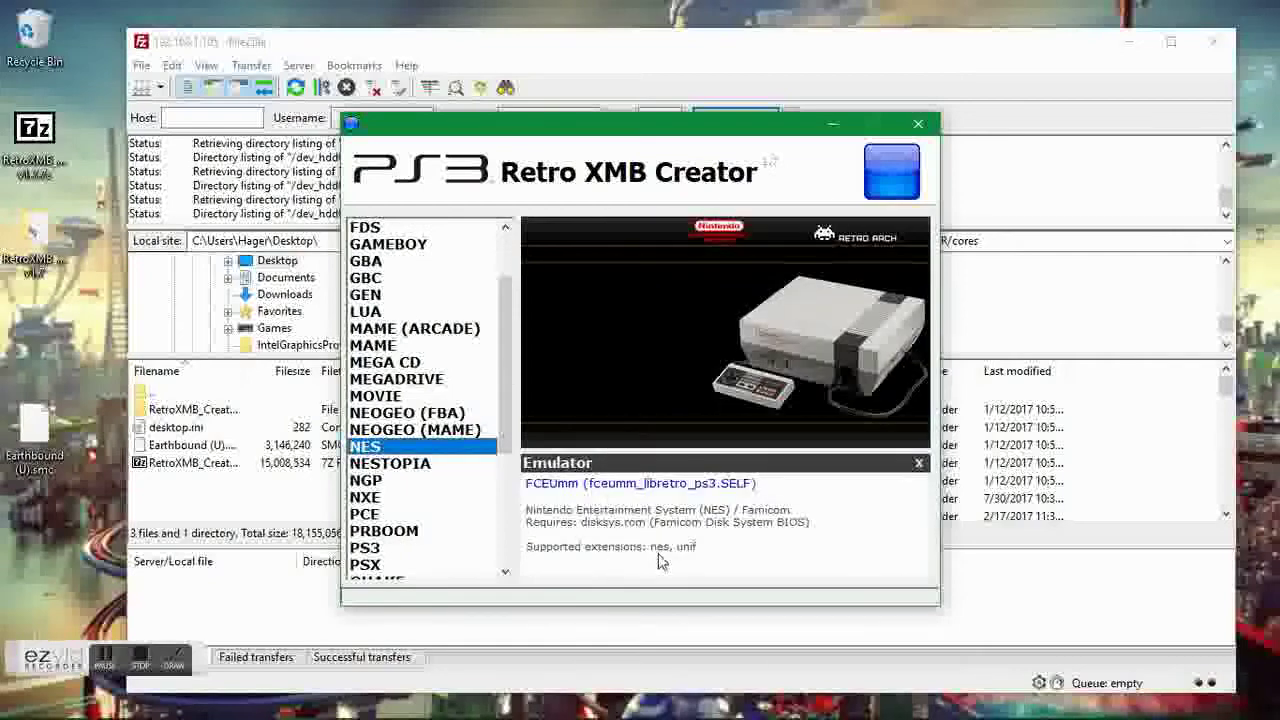
double_click(370, 450)
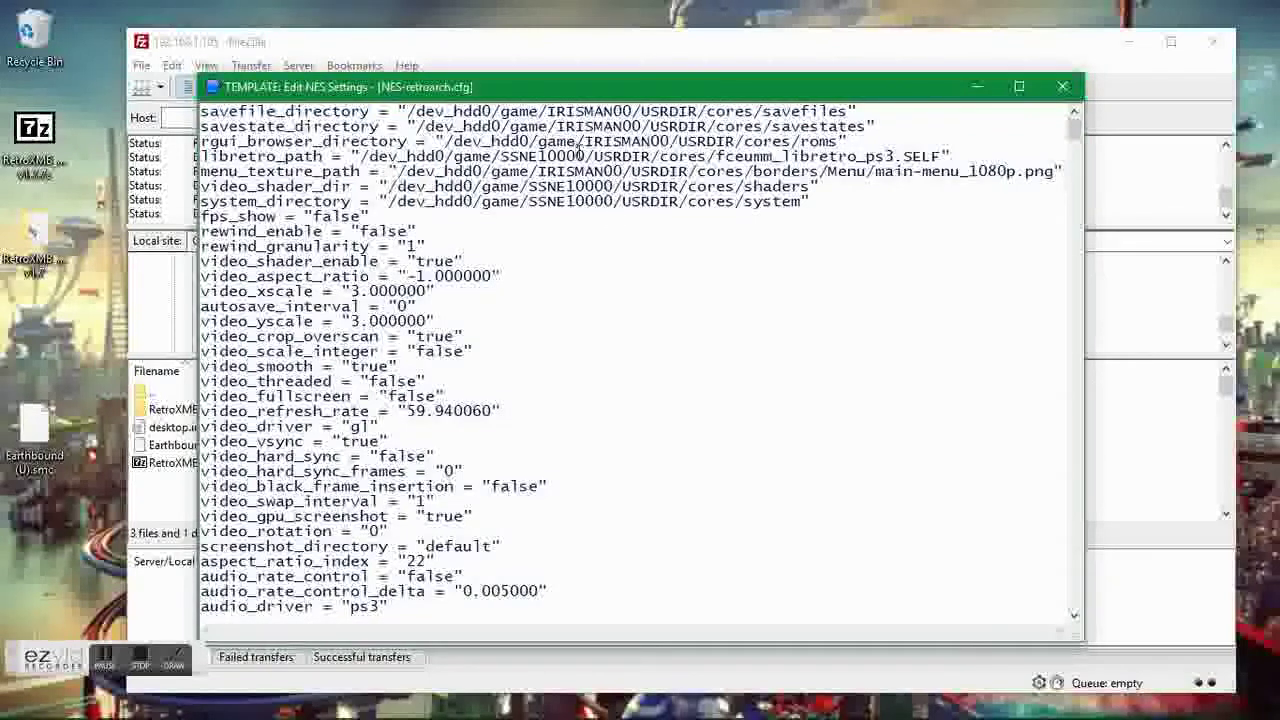
drag(587, 157, 500, 159)
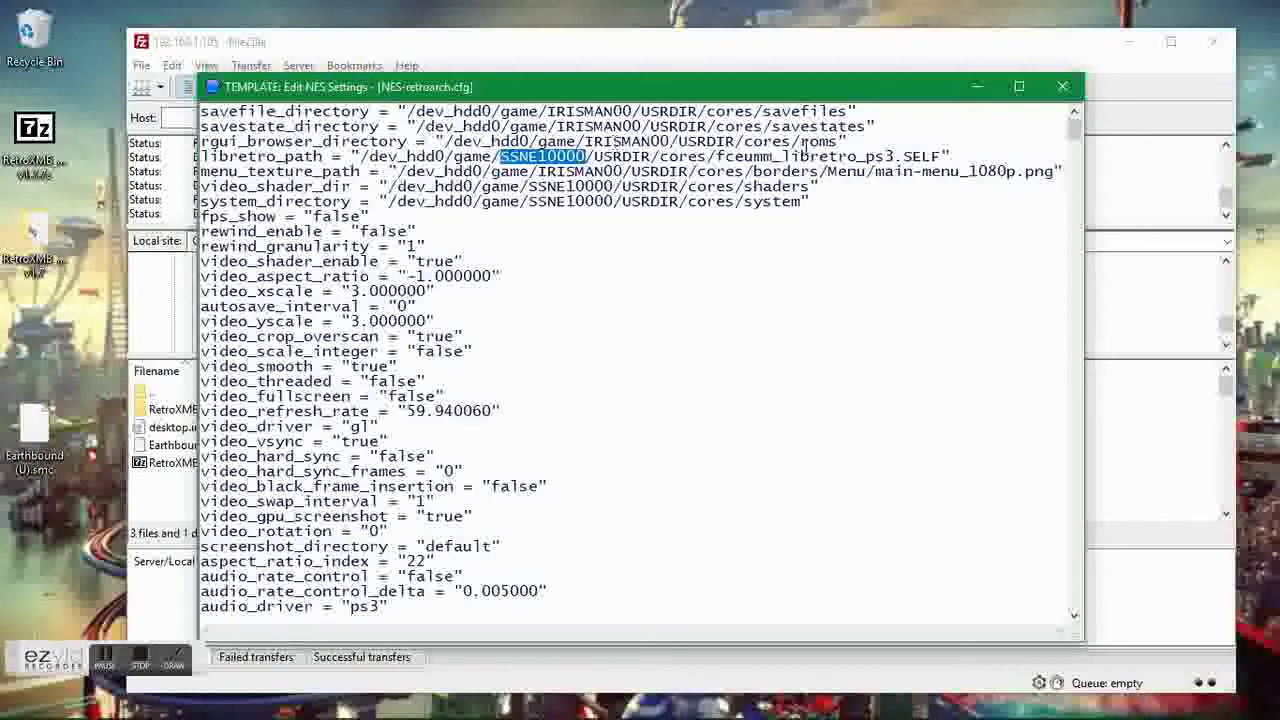
click(1051, 88)
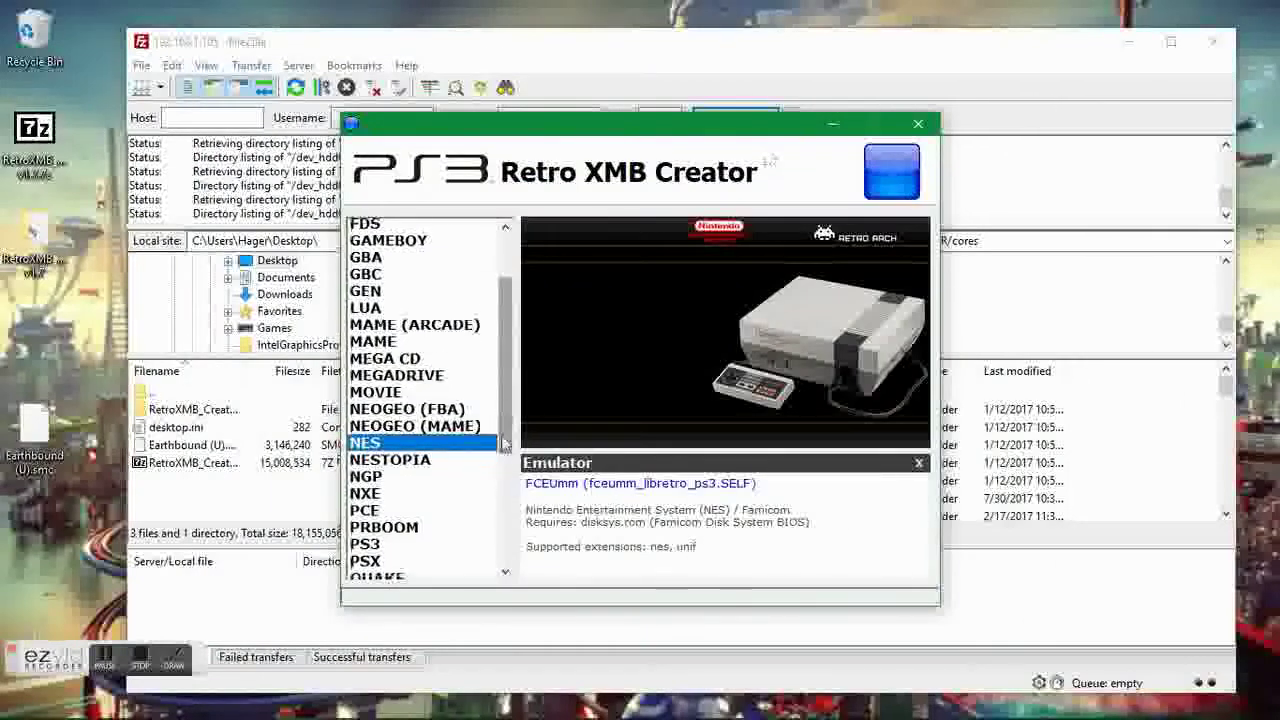
- Select the SNES system again and move the Earthbound (U).smc file beneath the RetroXMB folder on the desktop
scroll(503, 417, down, 5)
click(391, 466)
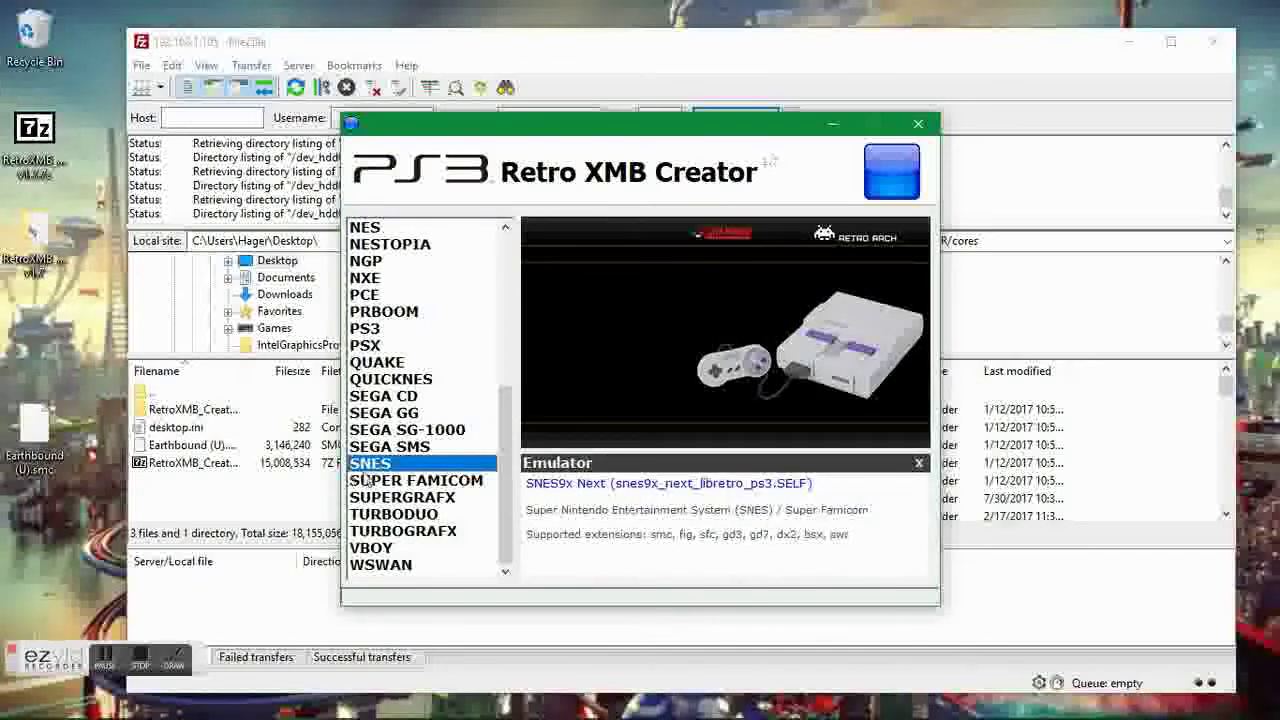
drag(29, 457, 35, 360)
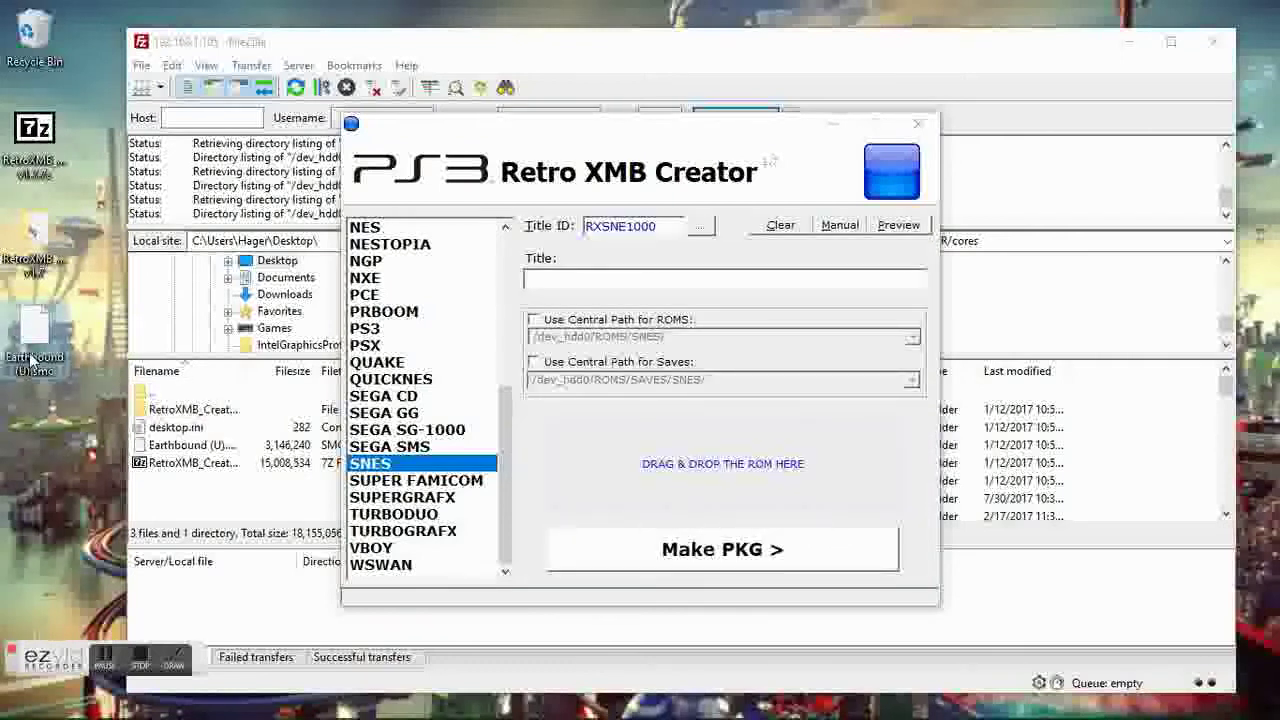
mouse_move(31, 355)
mouse_down()
mouse_move(230, 420)
mouse_move(508, 428)
mouse_move(685, 480)
mouse_move(662, 474)
mouse_move(770, 450)
mouse_move(706, 466)
mouse_move(348, 450)
mouse_move(70, 372)
mouse_move(36, 342)
mouse_up()
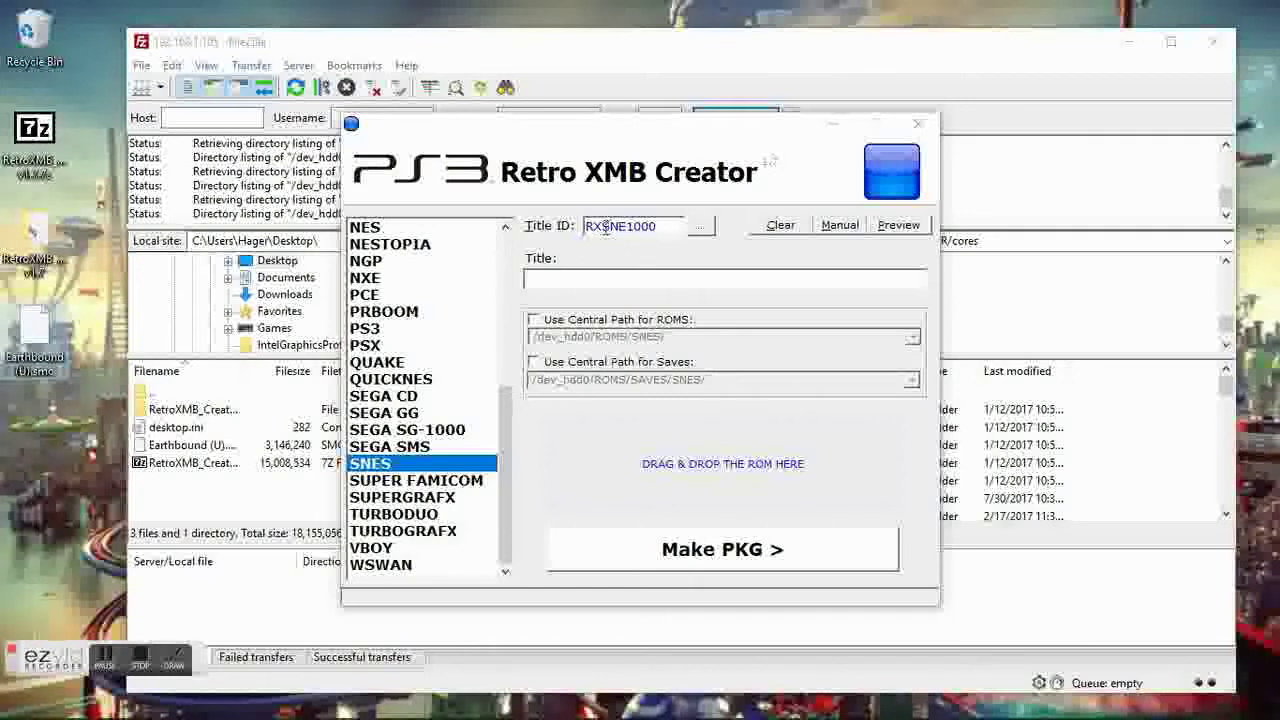
- Highlight the RX prefix of the title ID, and switch to FileZilla to open the remote /dev_hdd0/game folder
drag(605, 229, 595, 232)
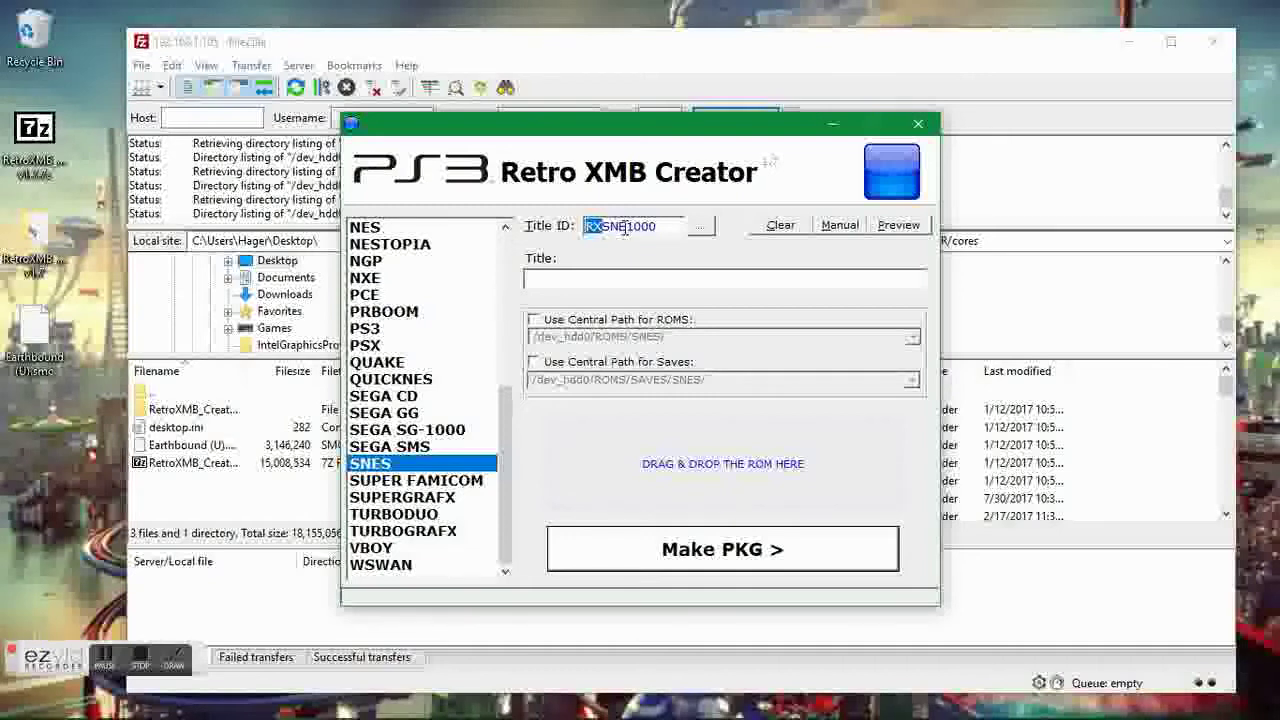
click(702, 59)
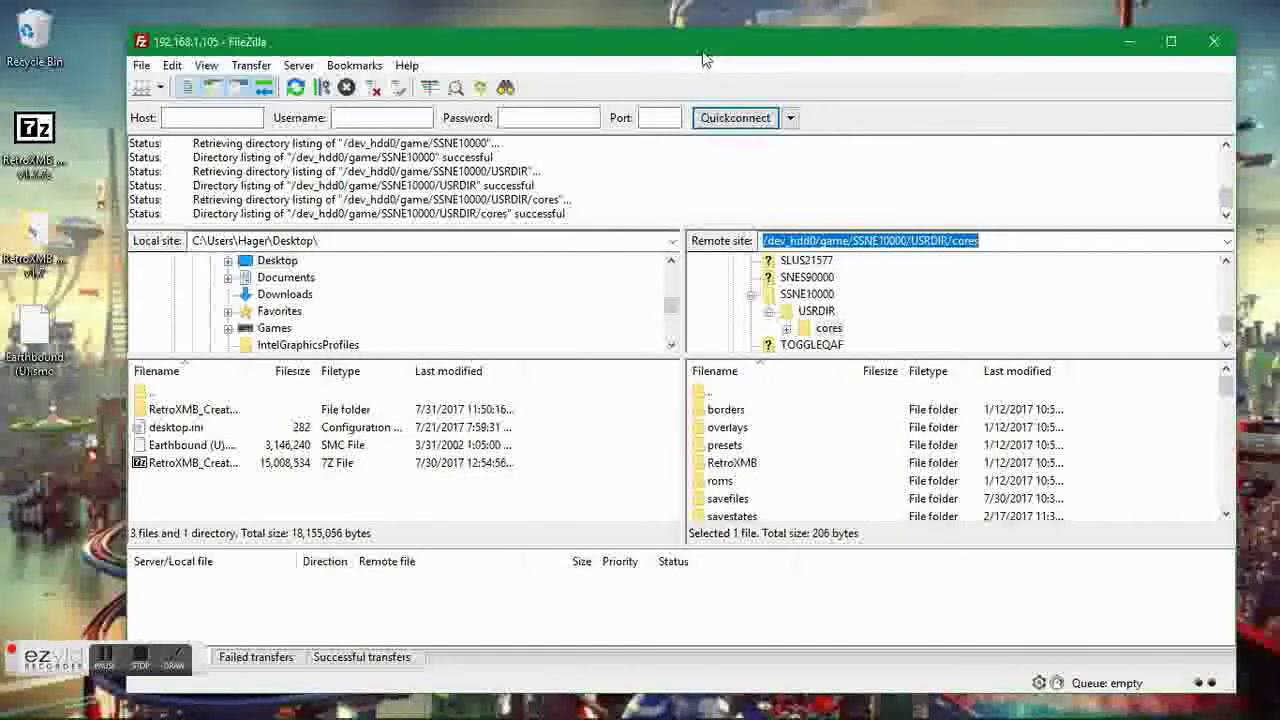
click(752, 298)
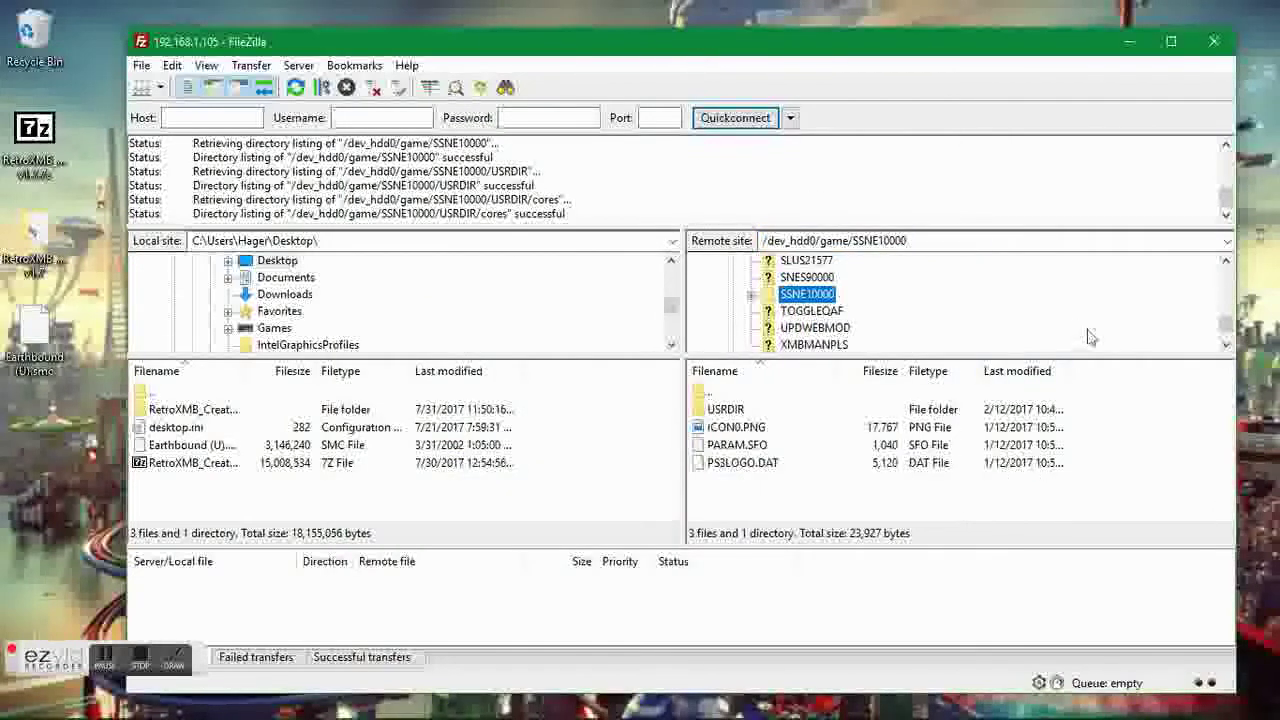
drag(1226, 328, 1232, 258)
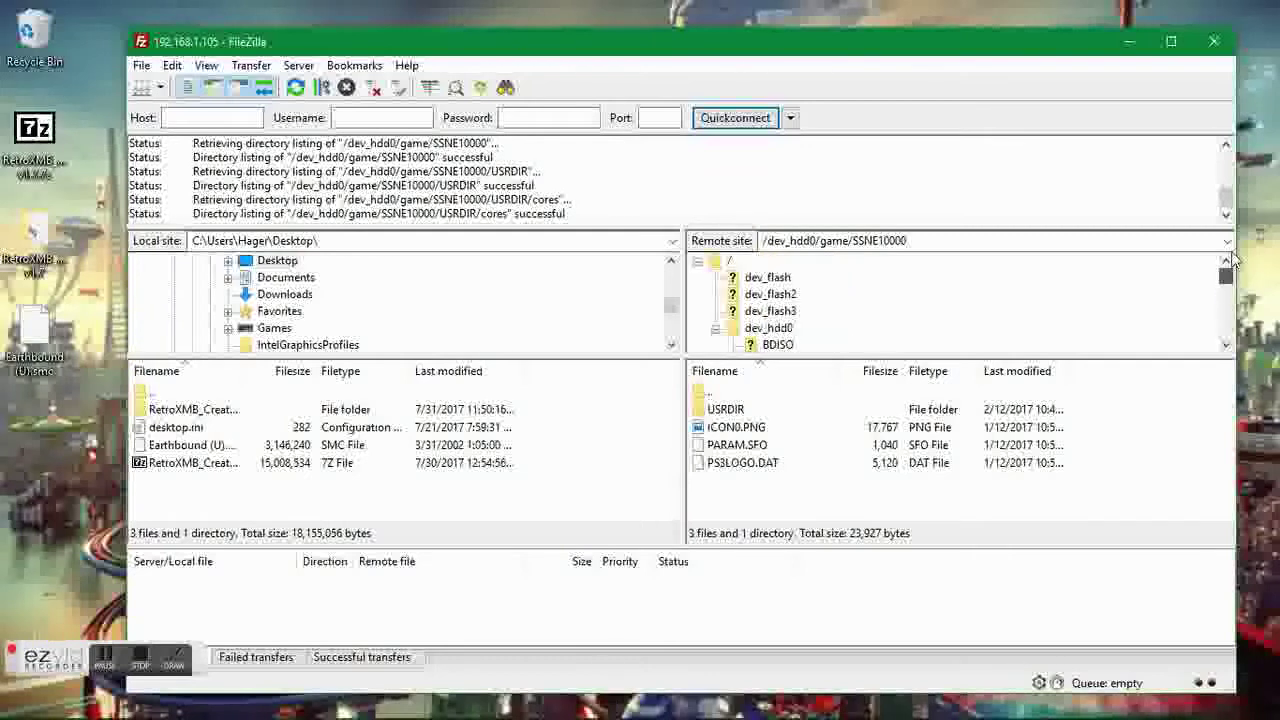
click(769, 329)
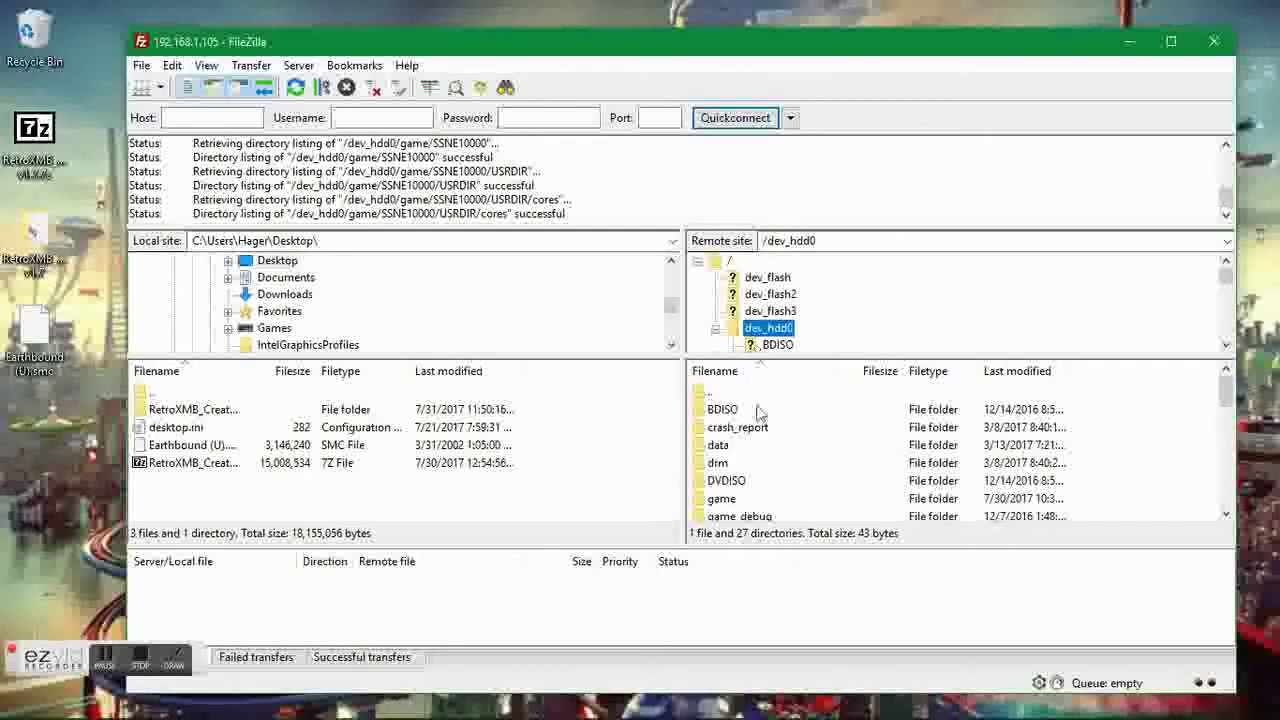
double_click(729, 502)
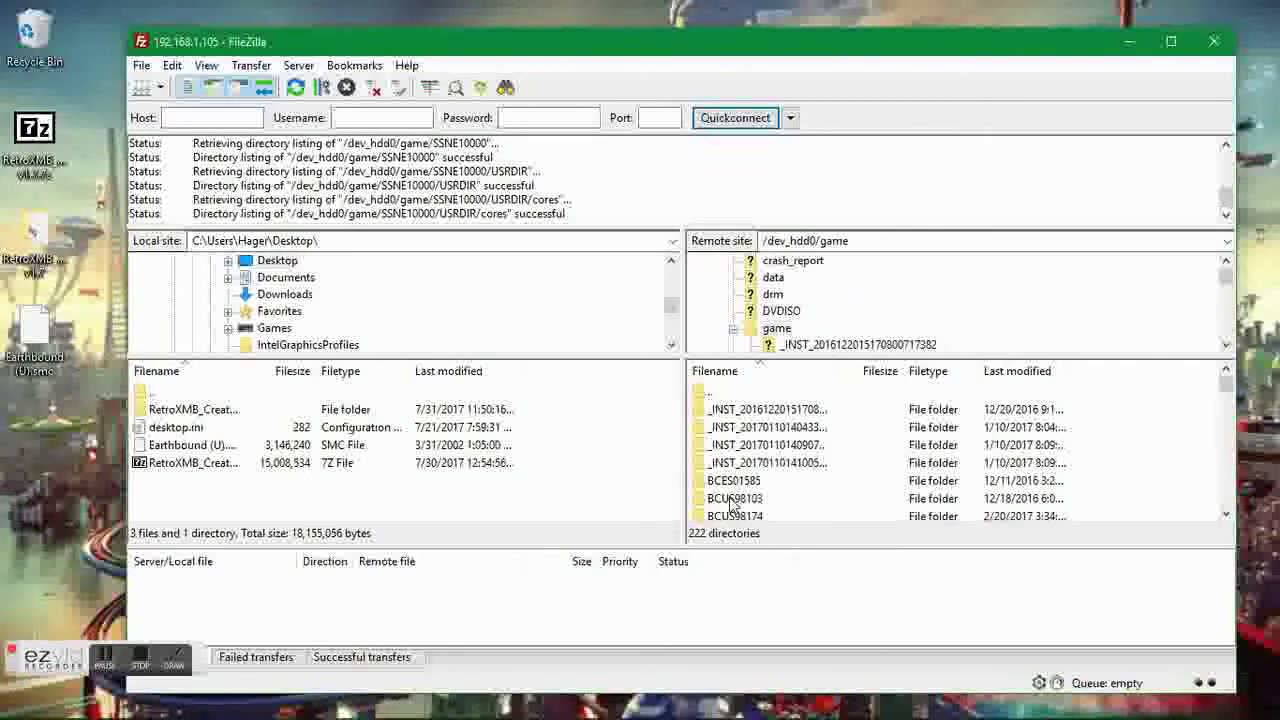
- Find the RXSNE title folders in /dev_hdd0/game and select the RXSNE1000 folder
drag(1228, 392, 1228, 472)
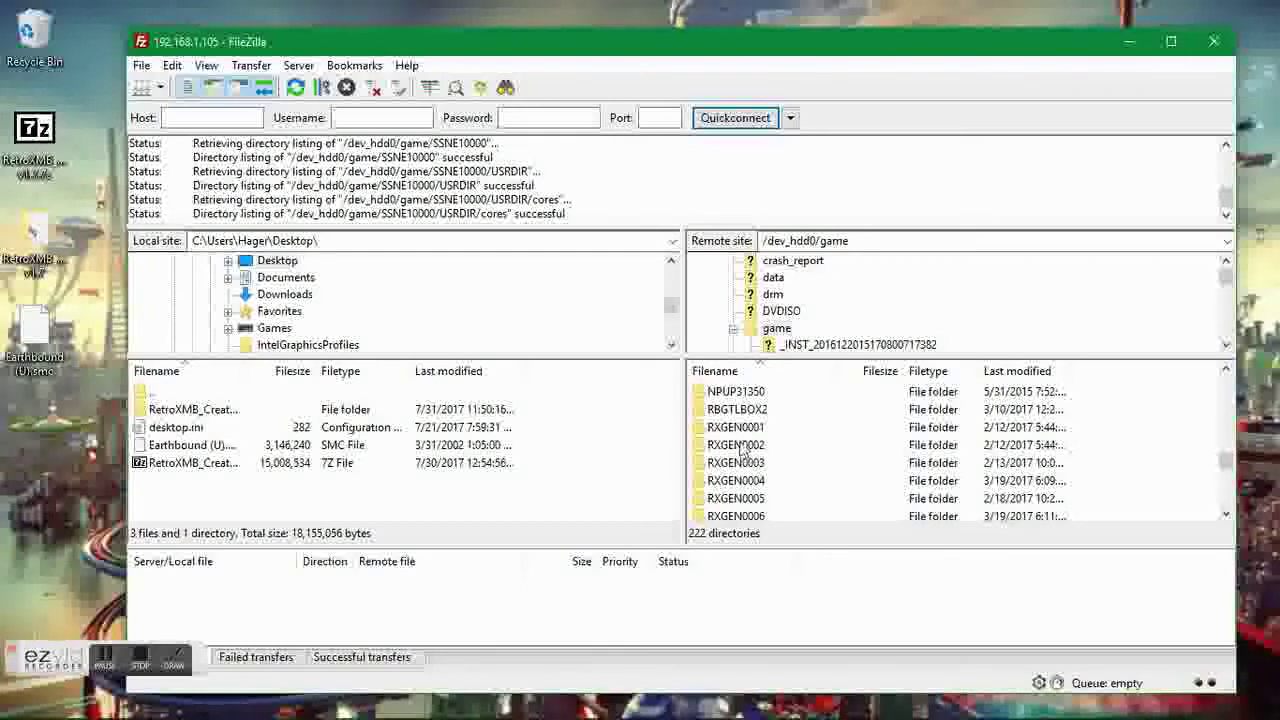
click(1228, 505)
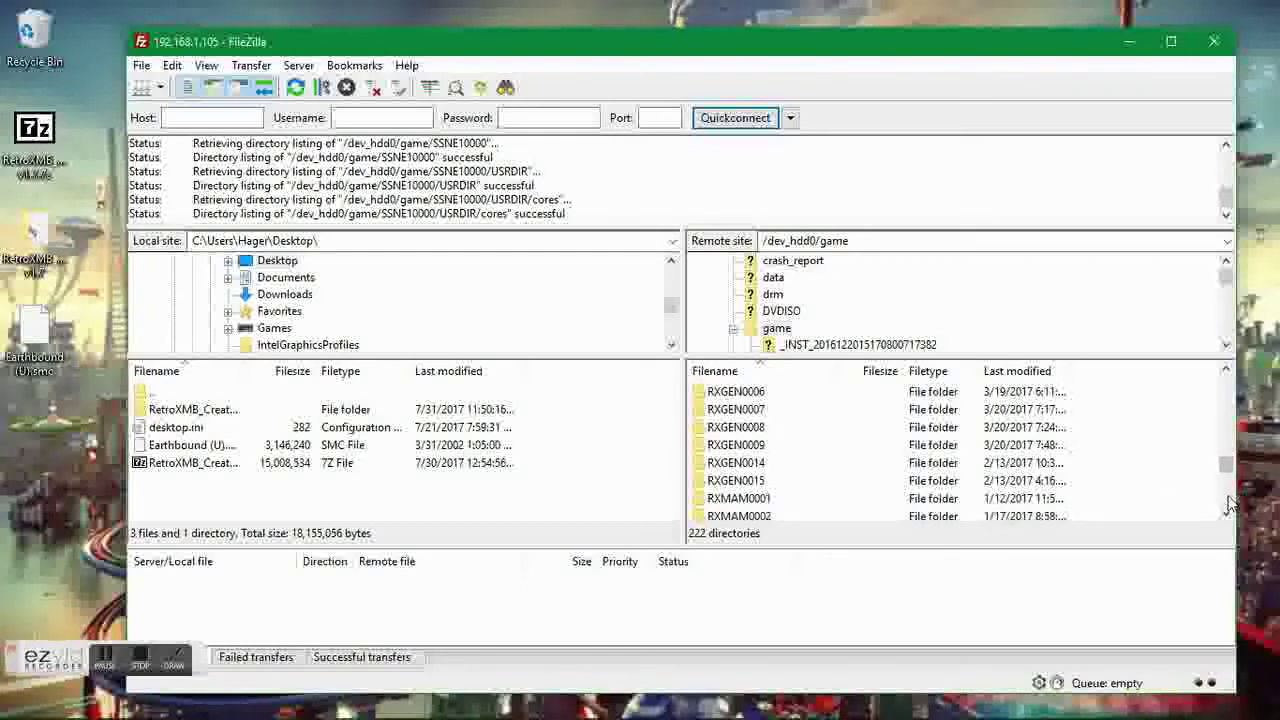
drag(1228, 470, 1229, 499)
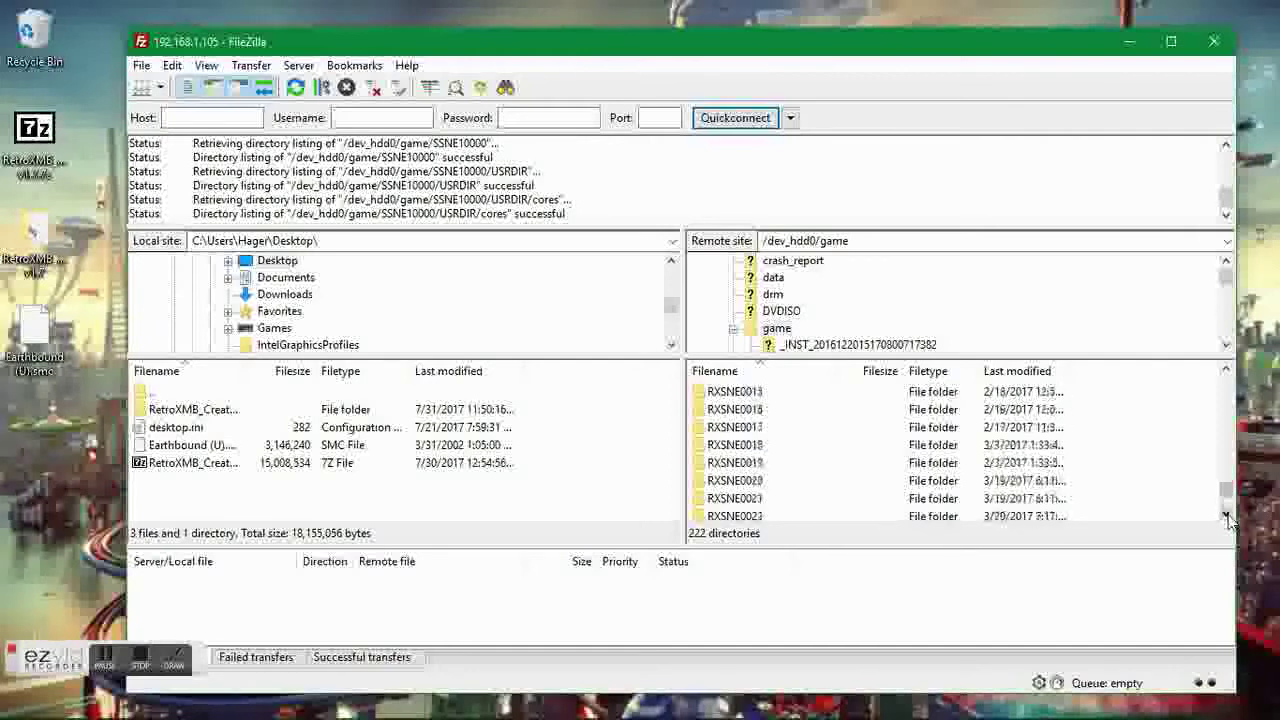
click(740, 514)
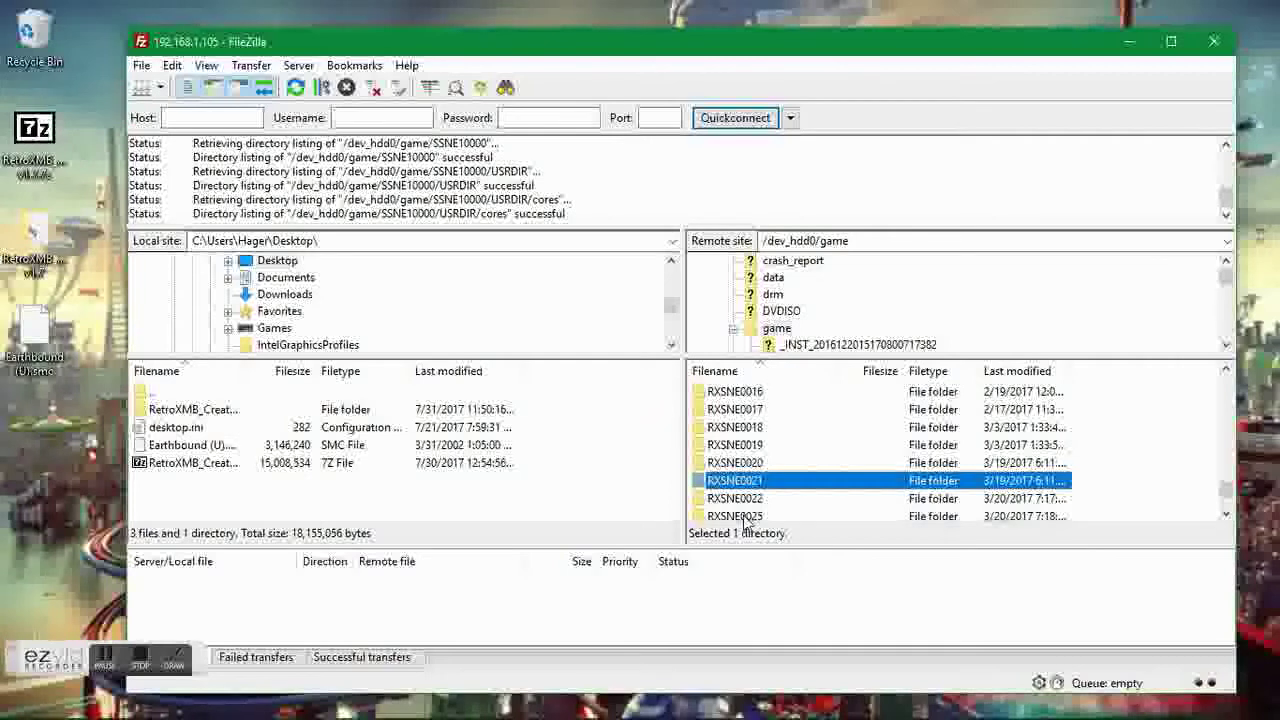
key(Down)
key(Down)
key(Down)
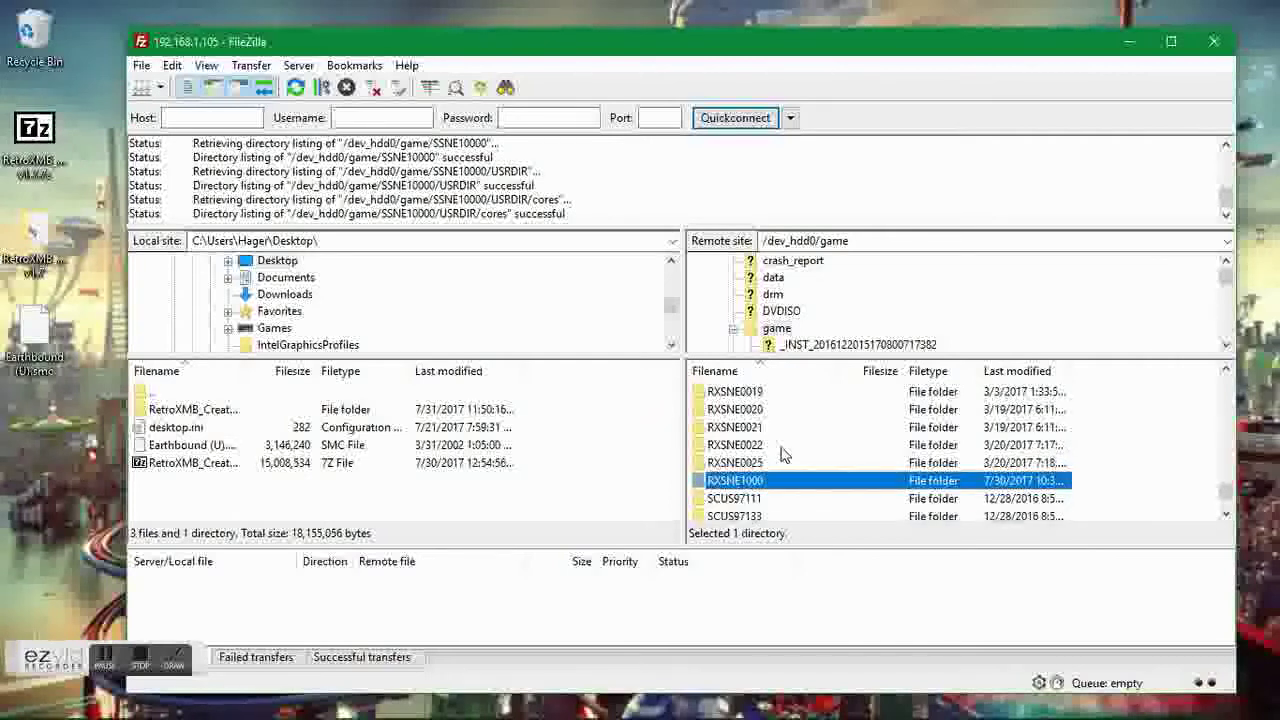
key(Delete)
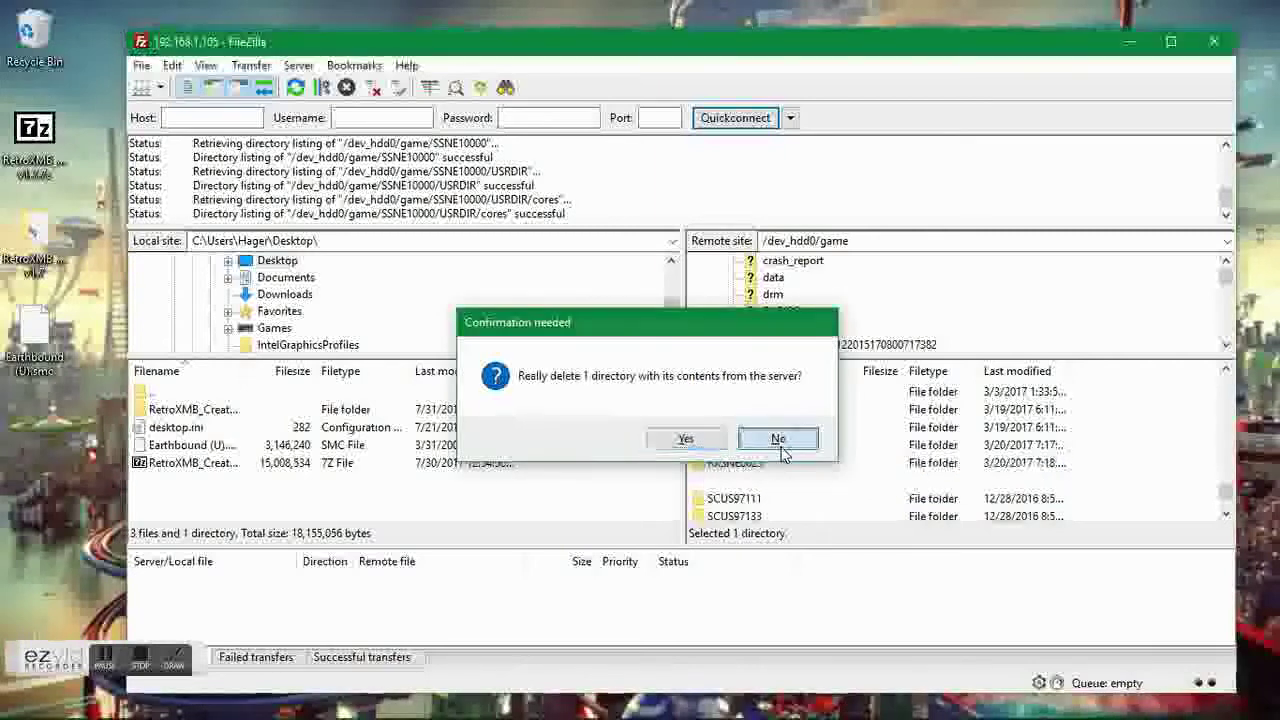
click(780, 437)
click(1227, 372)
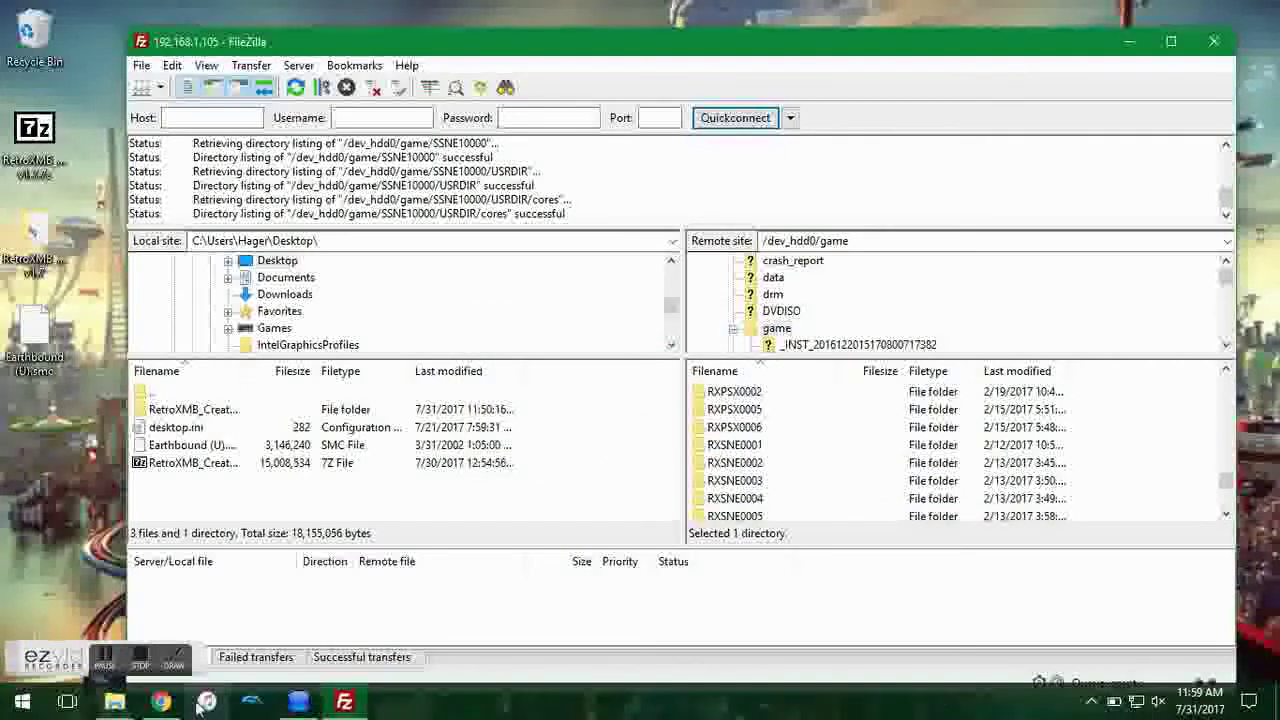
- Switch back to Retro XMB Creator and load the Earthbound (U).smc ROM from the desktop into the SNES package
click(296, 706)
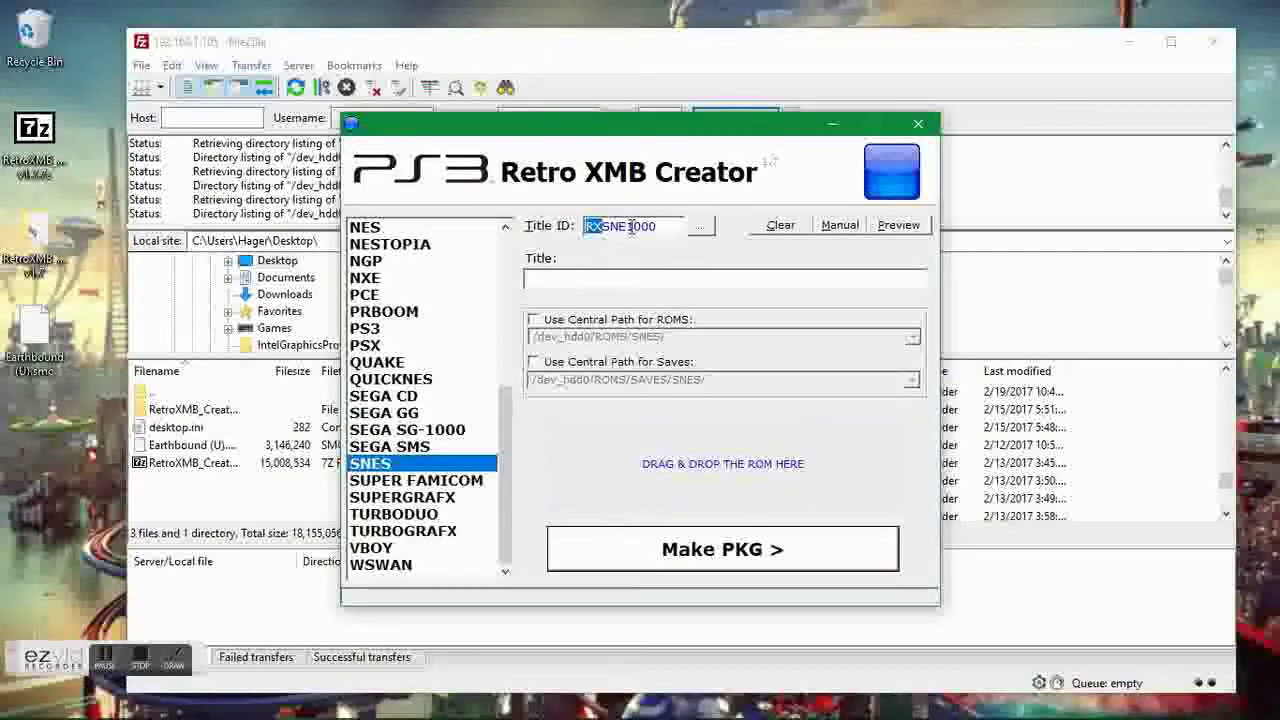
click(661, 227)
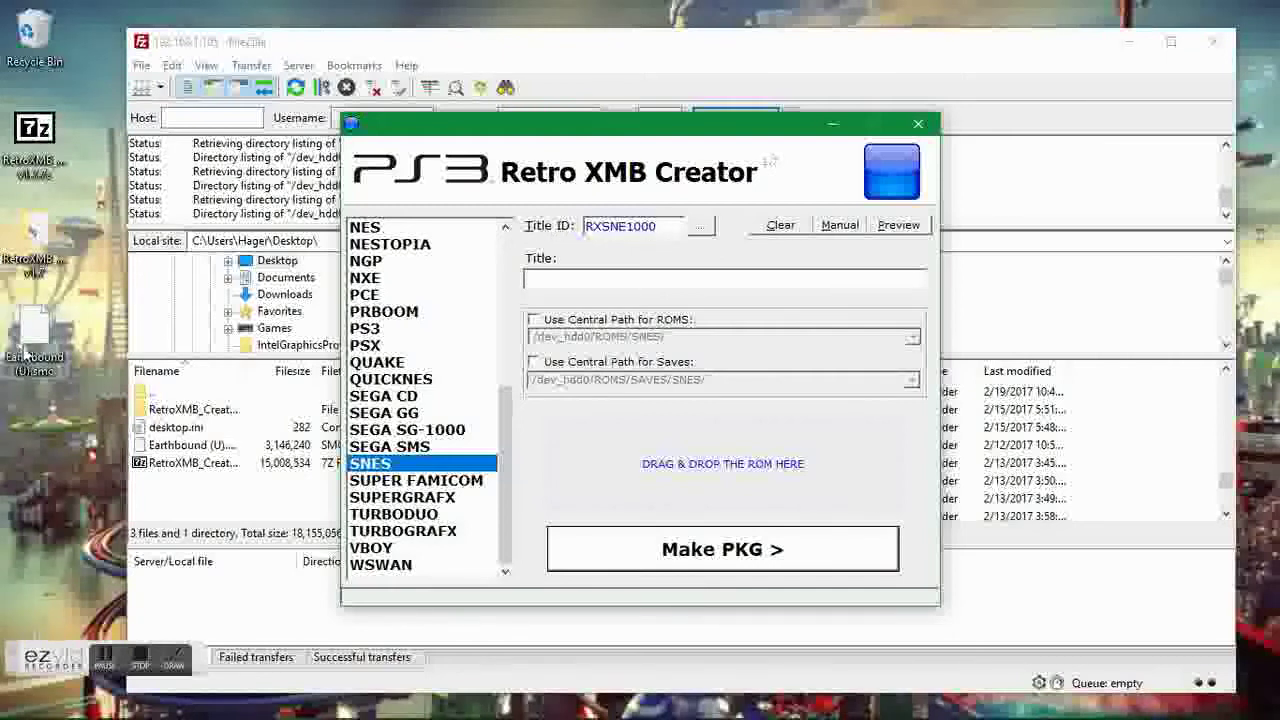
drag(32, 354, 620, 480)
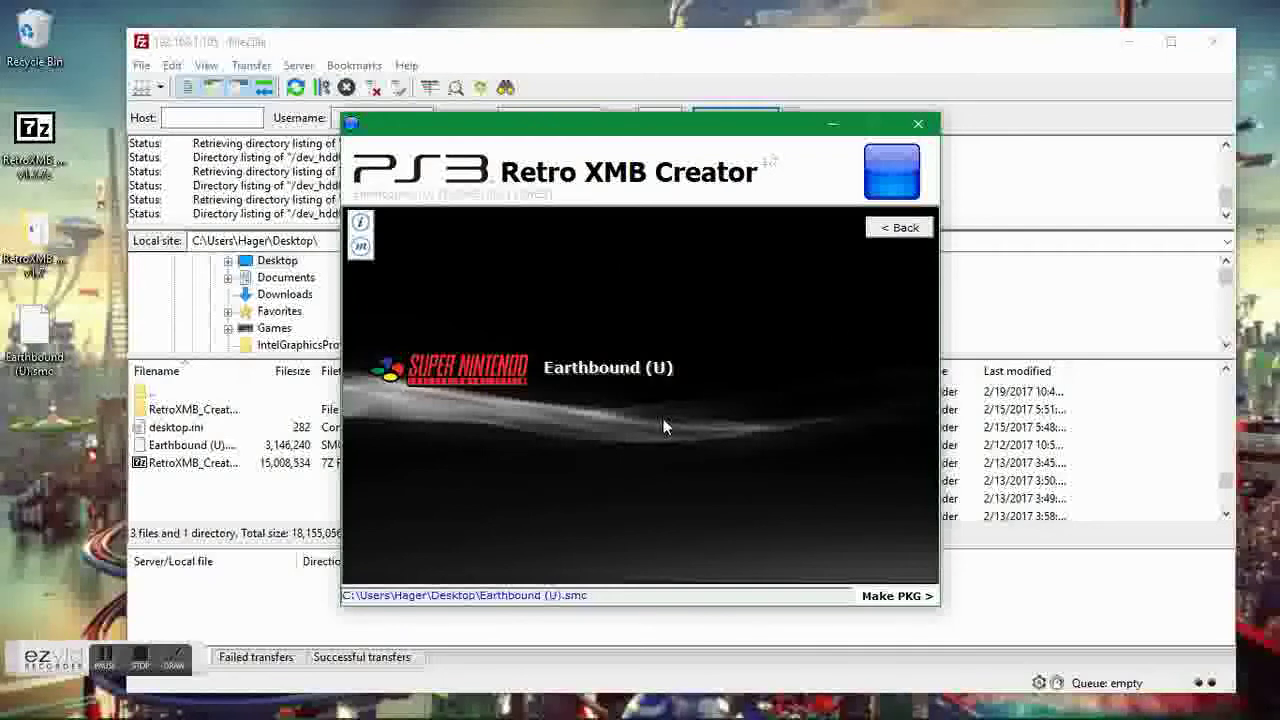
- Return from the preview to the package form and set the title ID to RXSNE1000
click(903, 229)
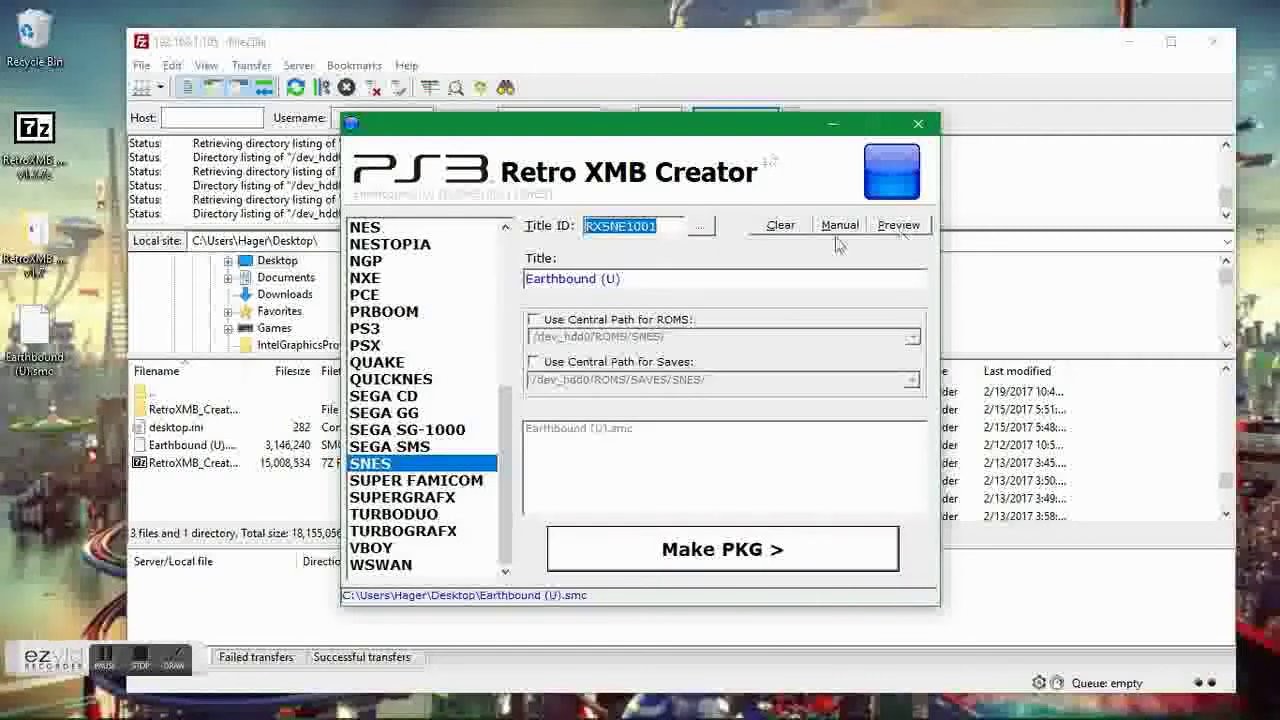
double_click(662, 226)
click(662, 226)
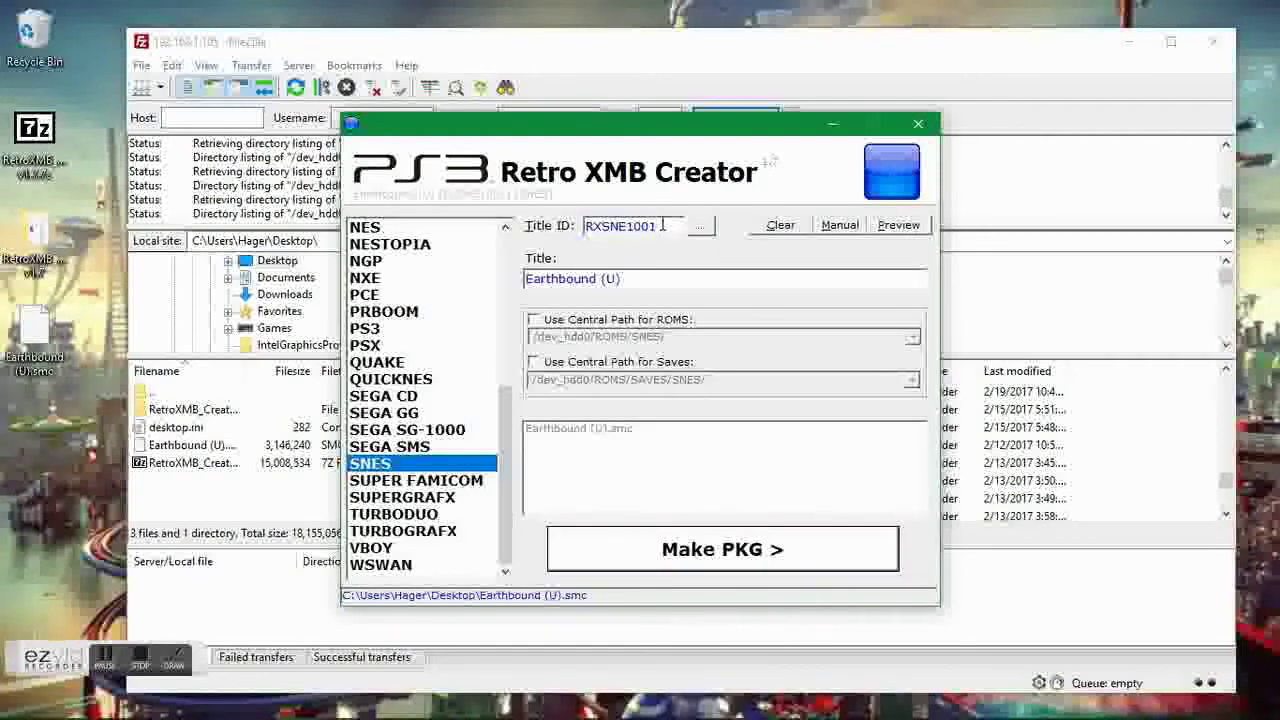
key(BackSpace)
text(0)
- Remove the (U) suffix so the package title reads Earthbound
double_click(598, 279)
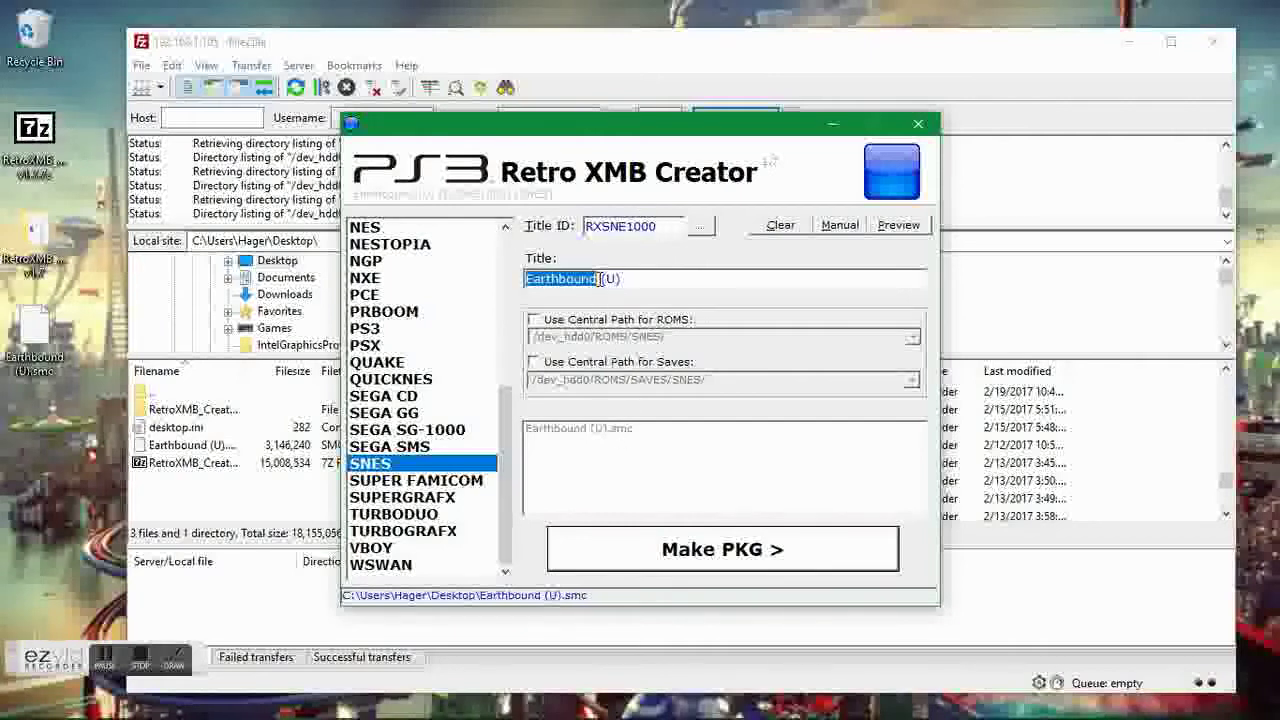
click(621, 280)
key(BackSpace)
key(BackSpace)
key(BackSpace)
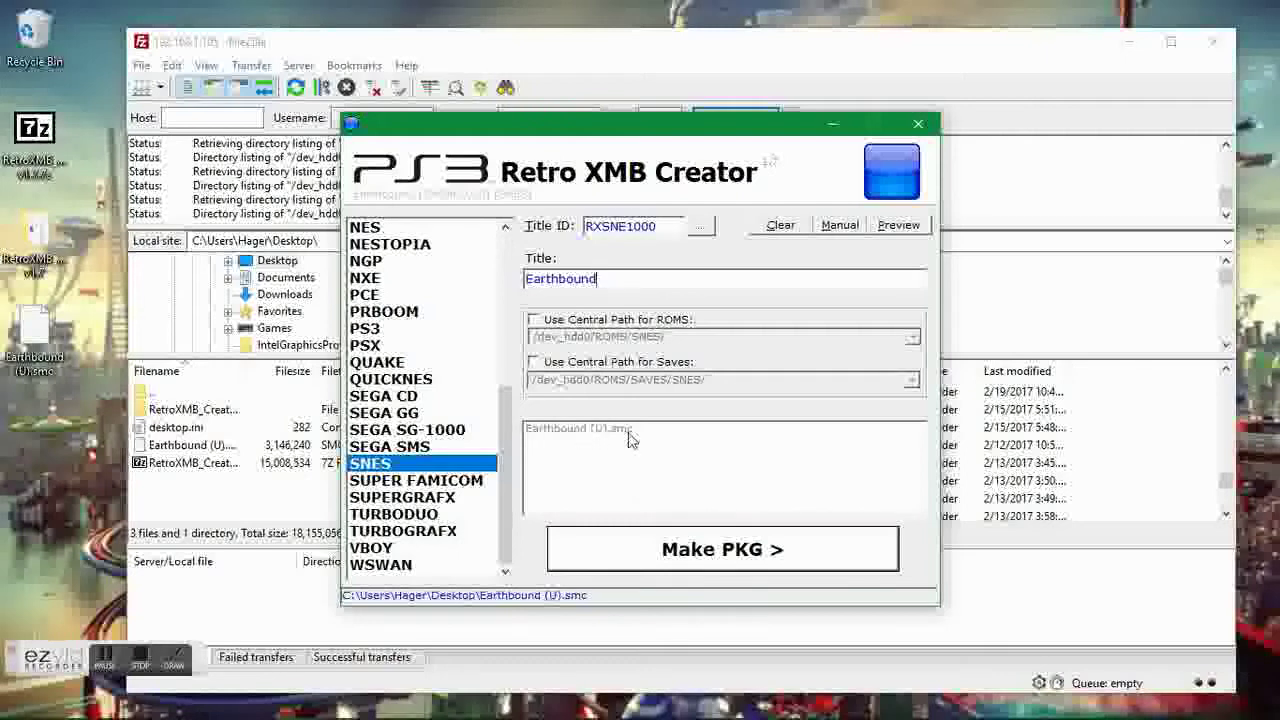
- Preview the Earthbound package and look over the background's image, icon and sound options without choosing any
click(899, 226)
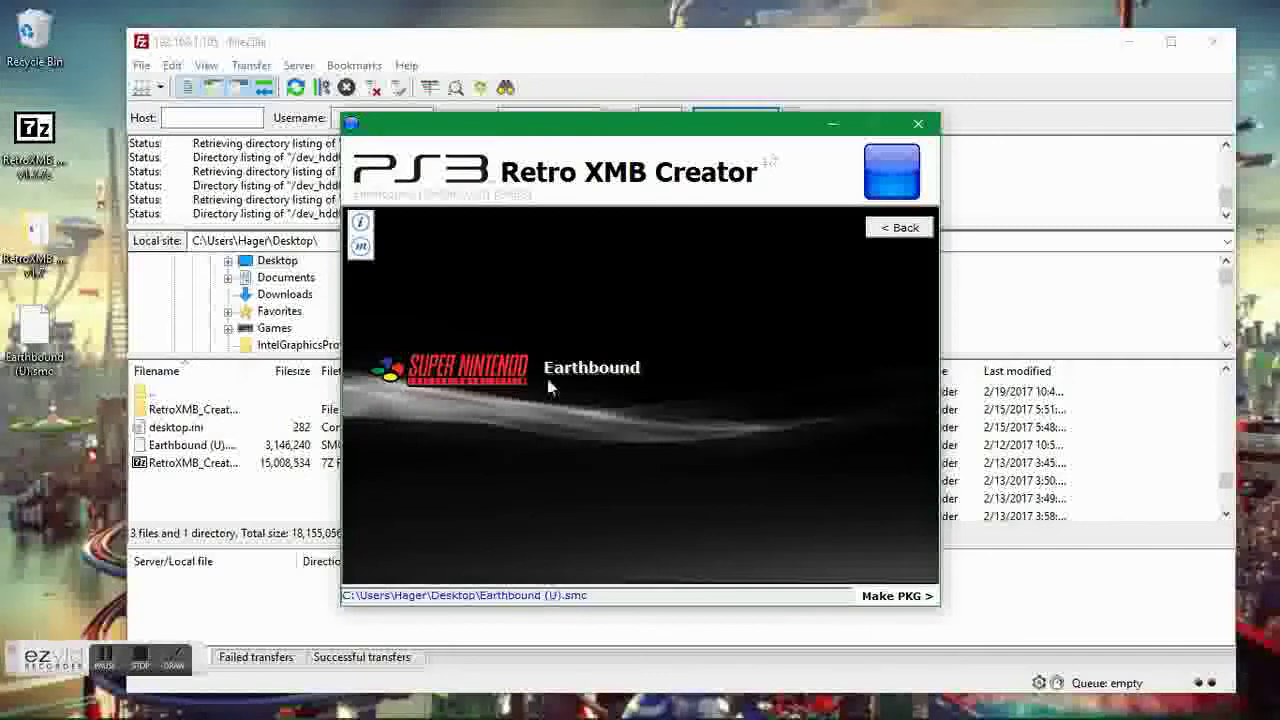
right_click(561, 427)
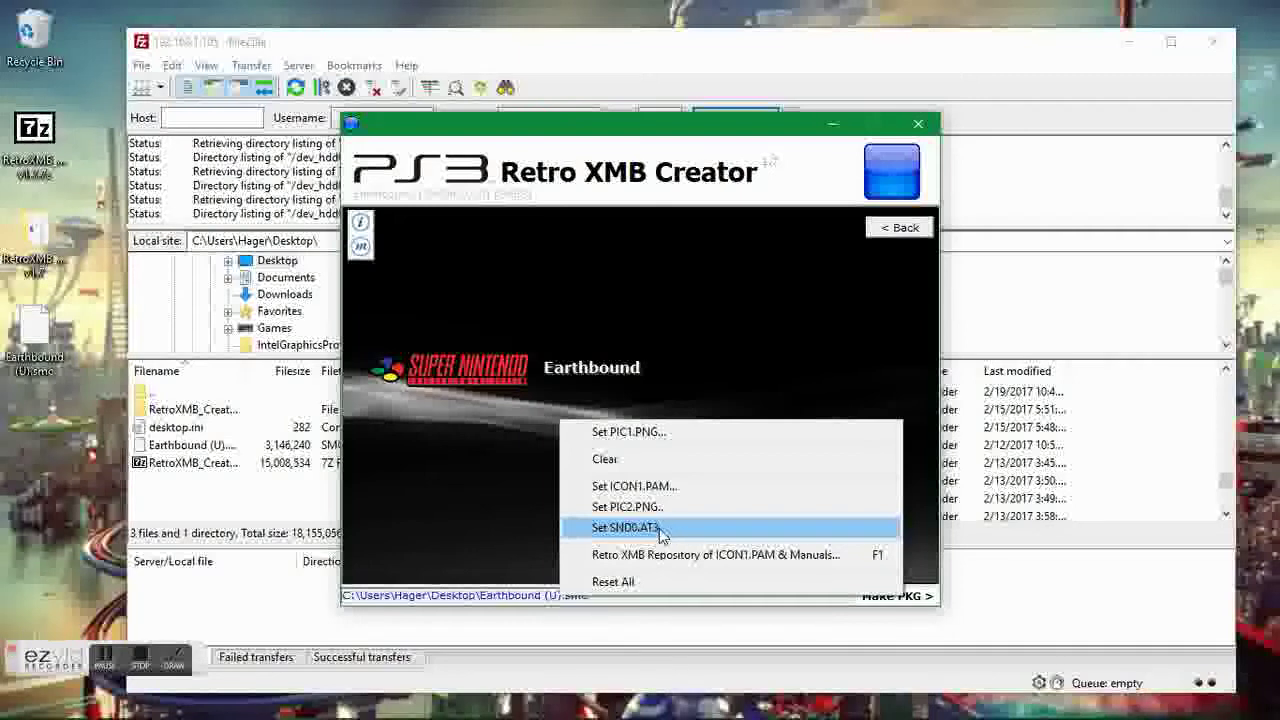
click(403, 475)
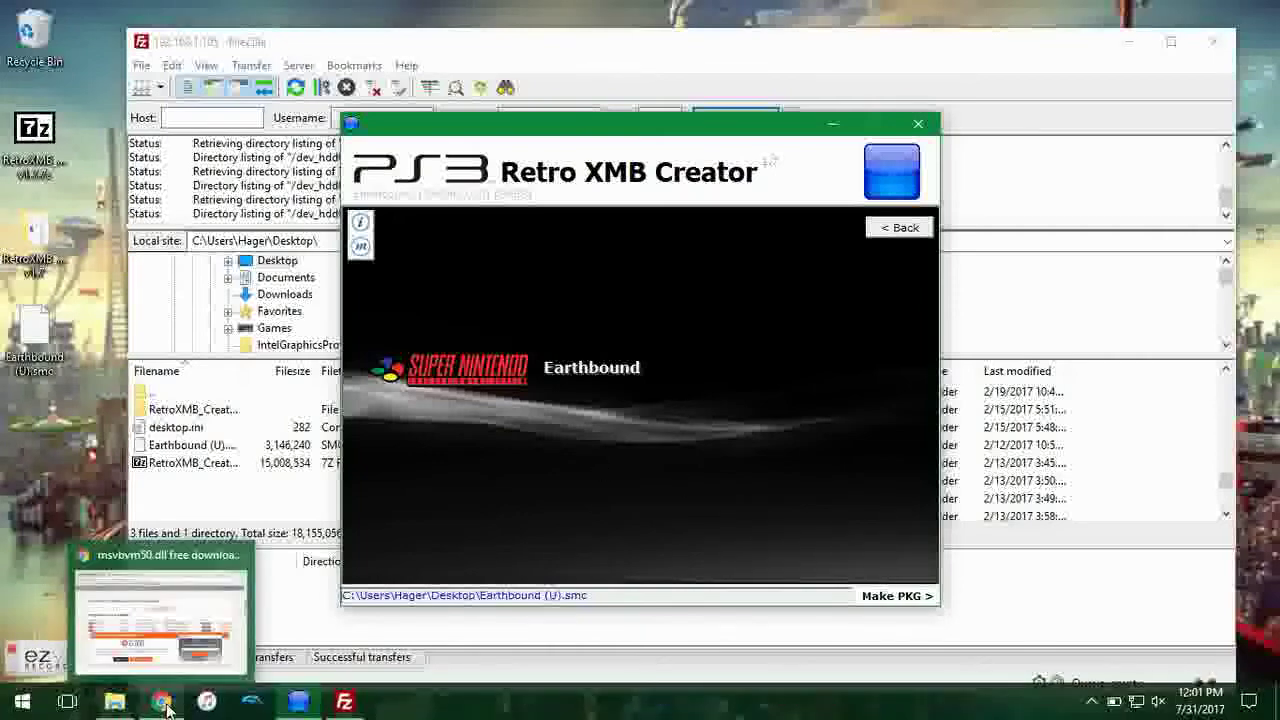
- Switch to Chrome and run a Google Images search for "earthbound snes box" in a new tab
click(165, 704)
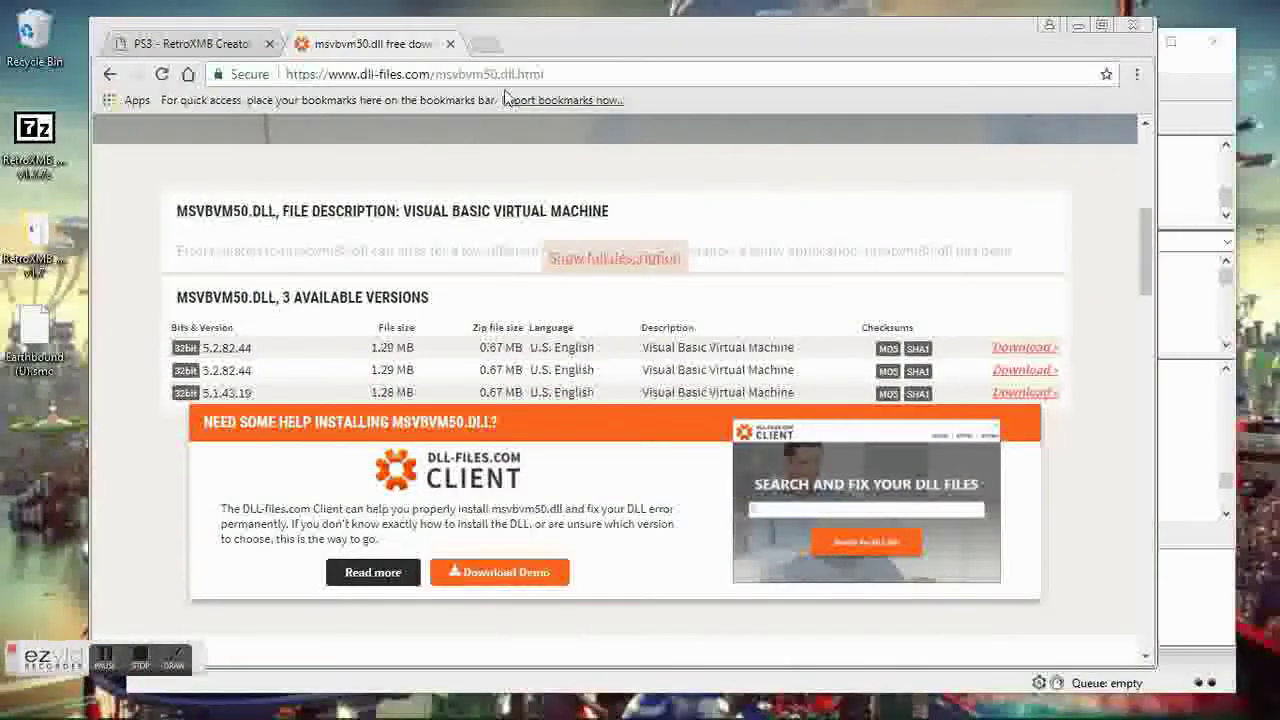
click(486, 44)
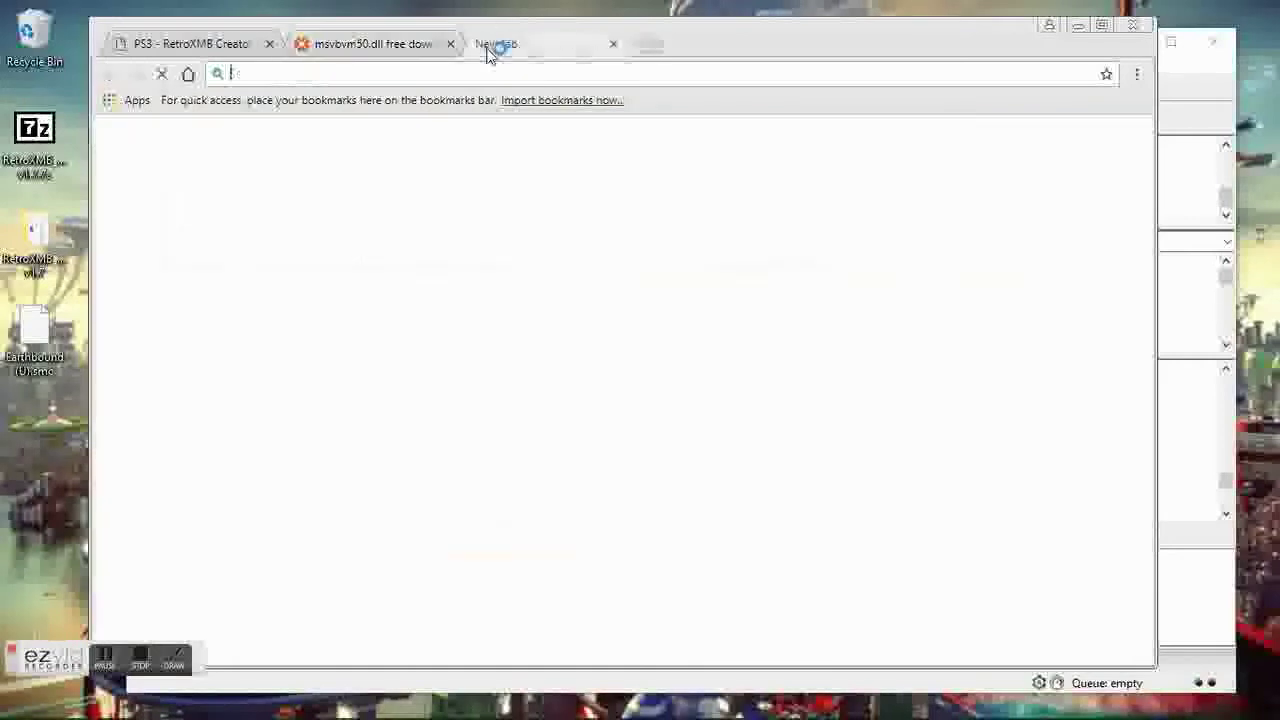
text(earthbound)
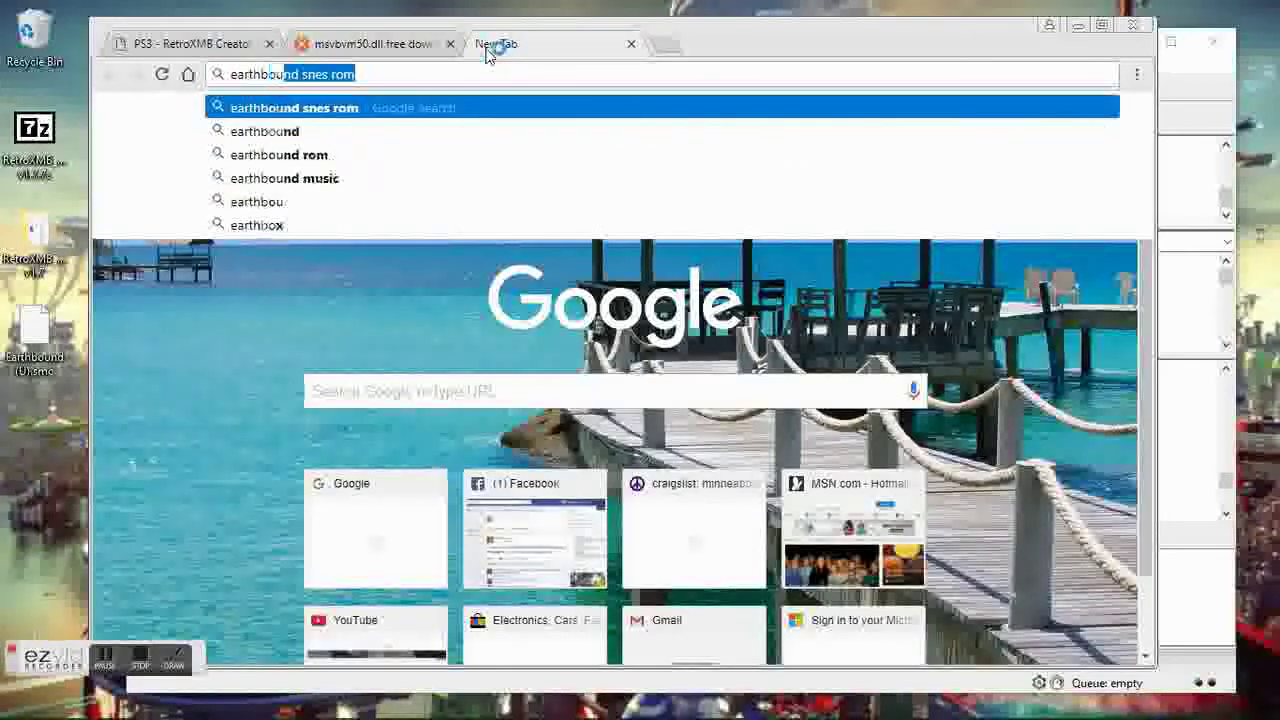
text( snes)
key(BackSpace)
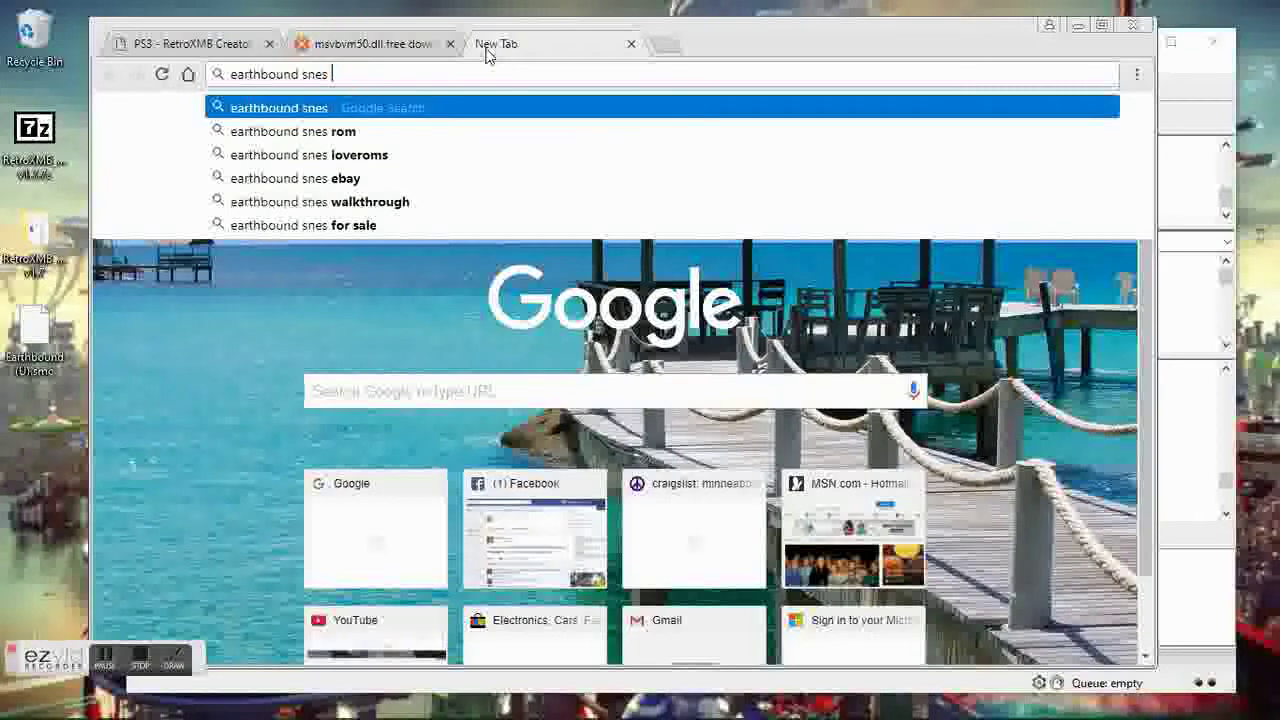
text(box)
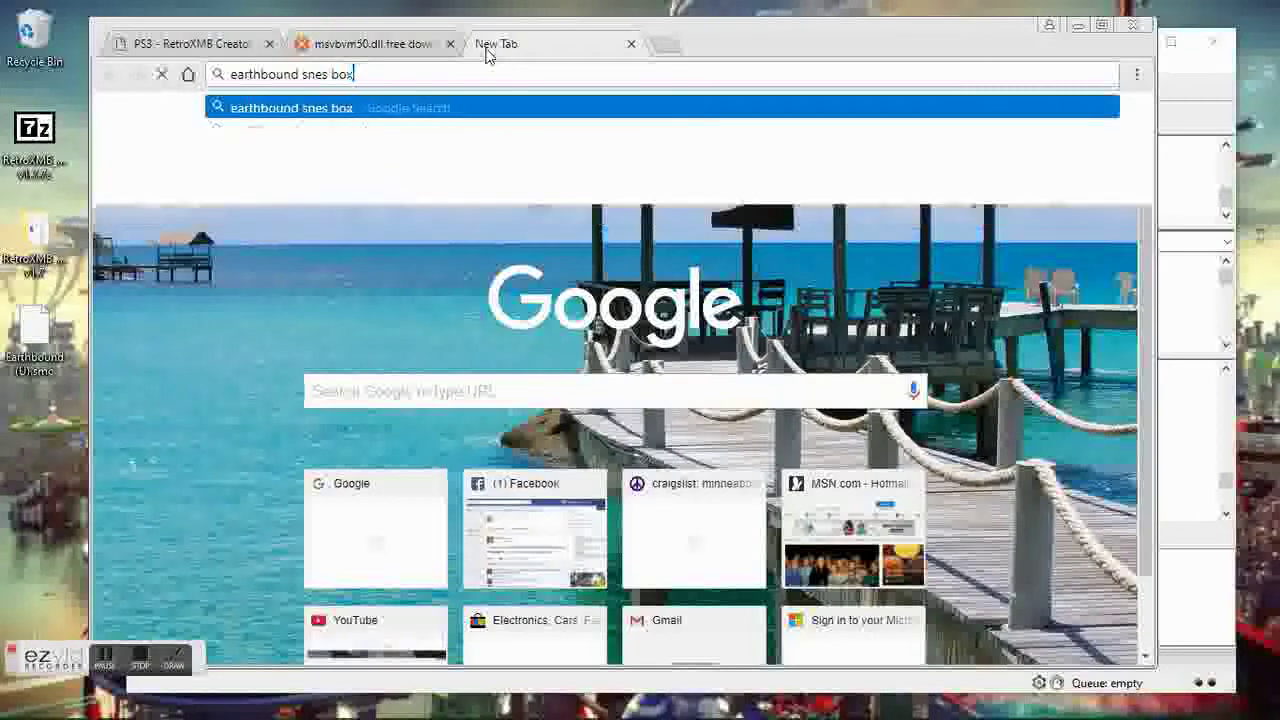
key(Return)
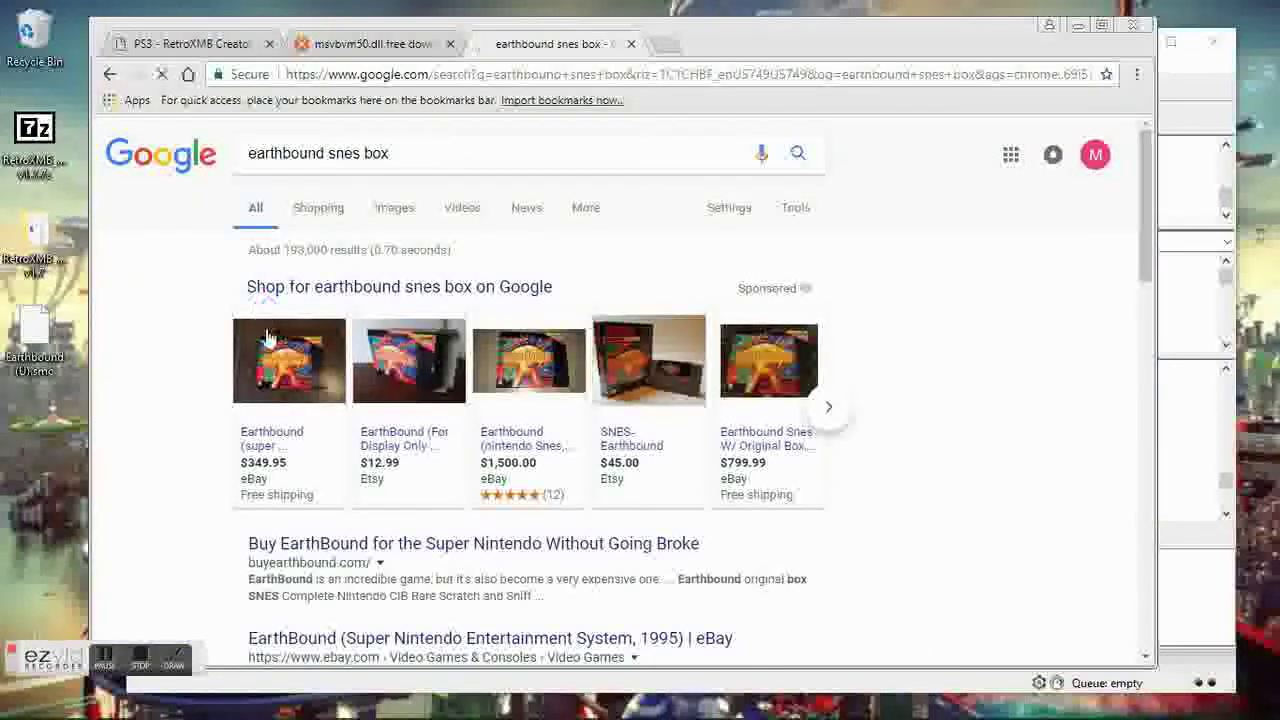
click(393, 215)
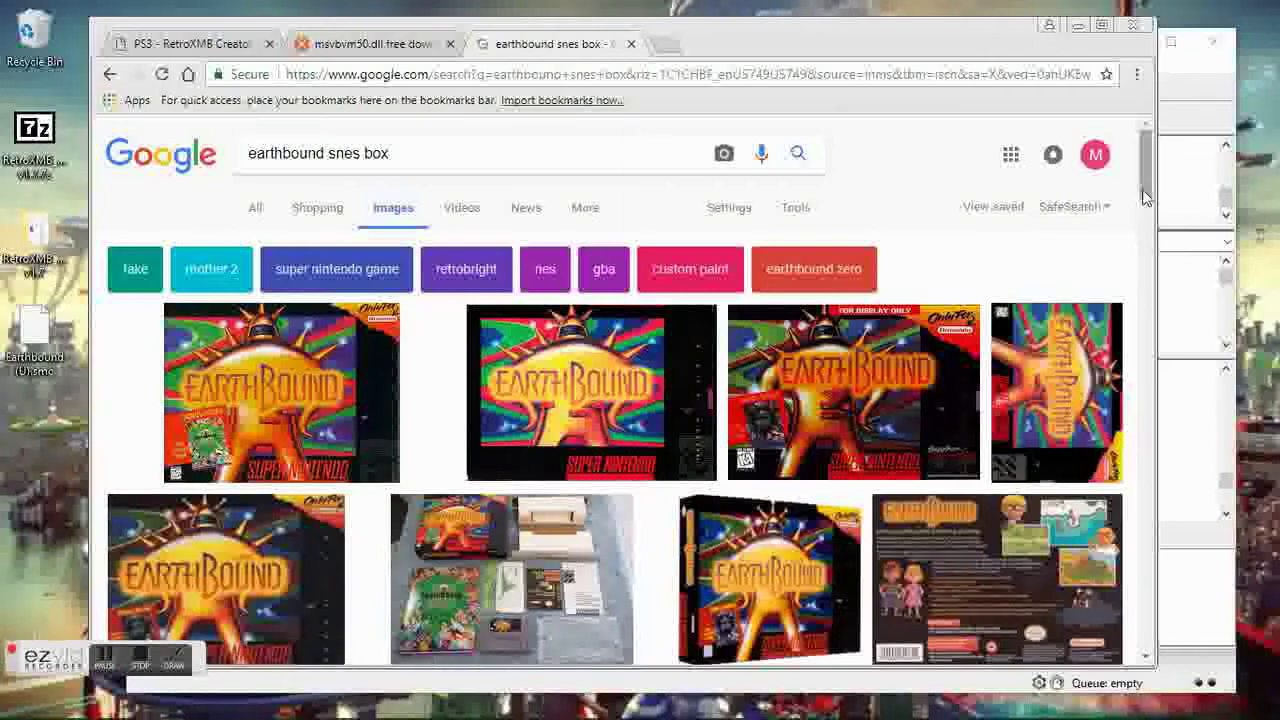
- Browse the Earthbound box art results and compare several related covers in the image preview
scroll(1150, 222, down, 2)
scroll(1150, 222, down, 1)
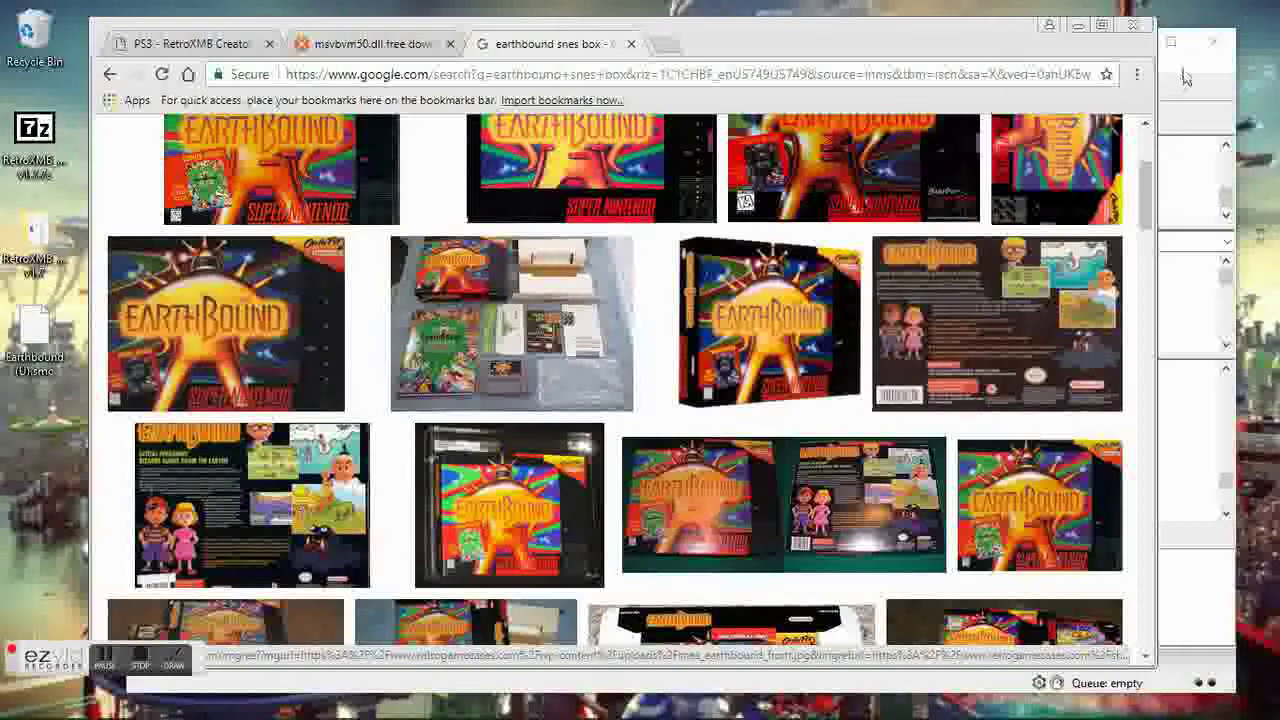
scroll(1147, 125, up, 2)
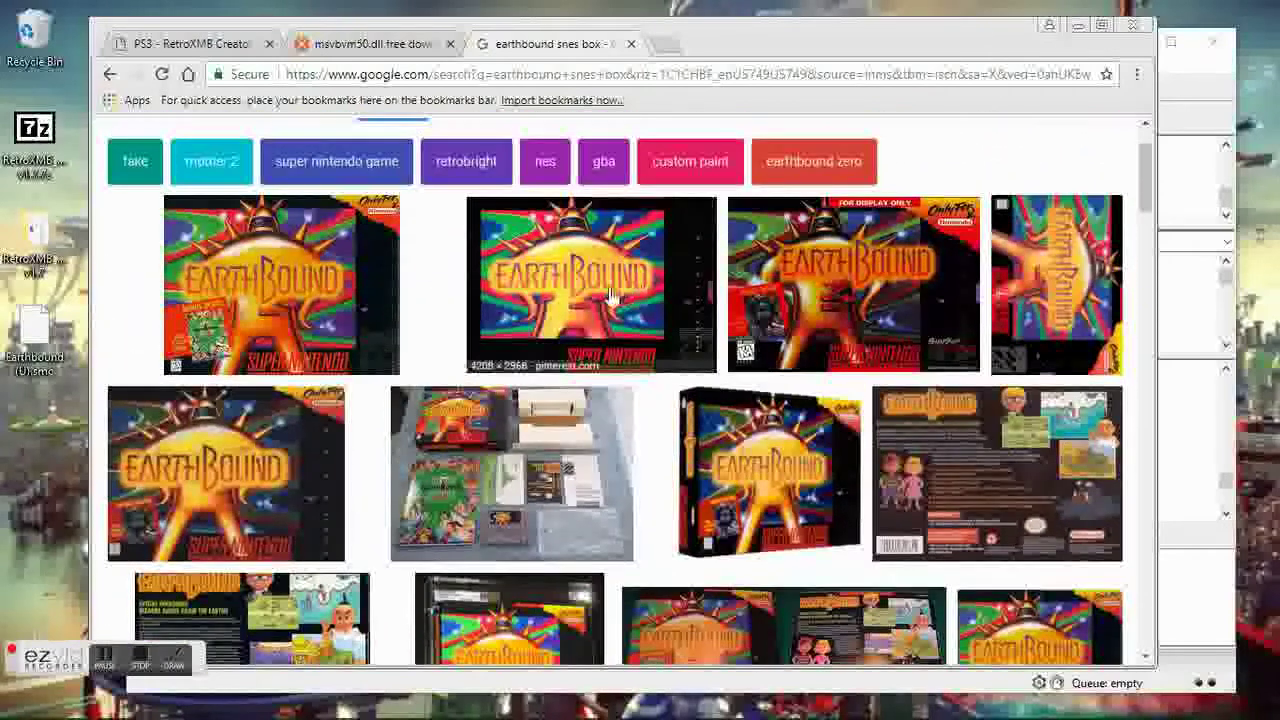
click(607, 296)
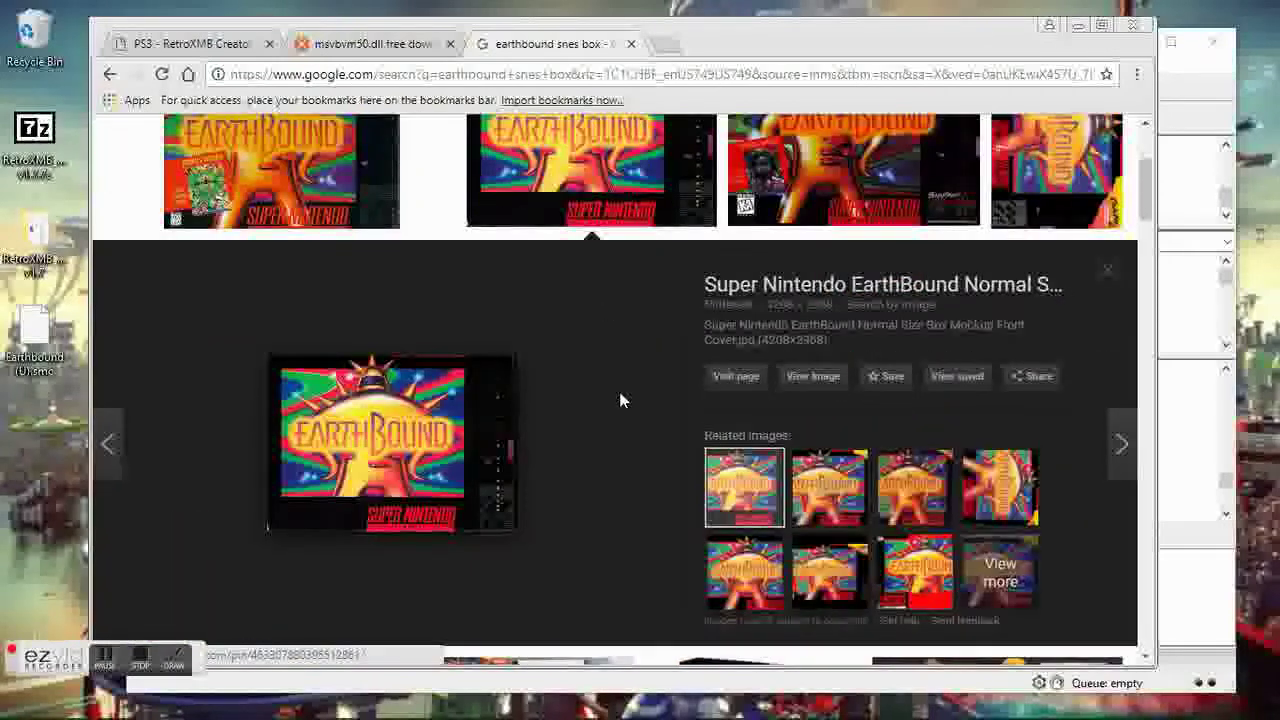
click(815, 498)
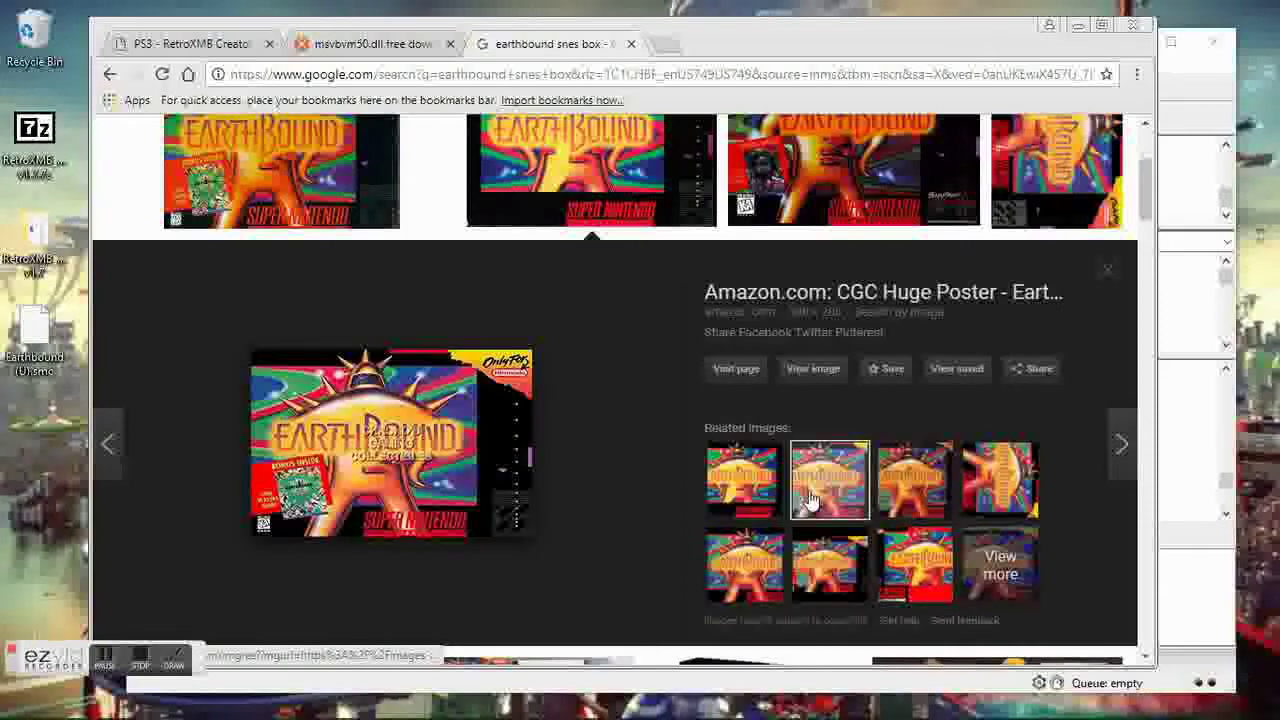
click(910, 518)
click(745, 565)
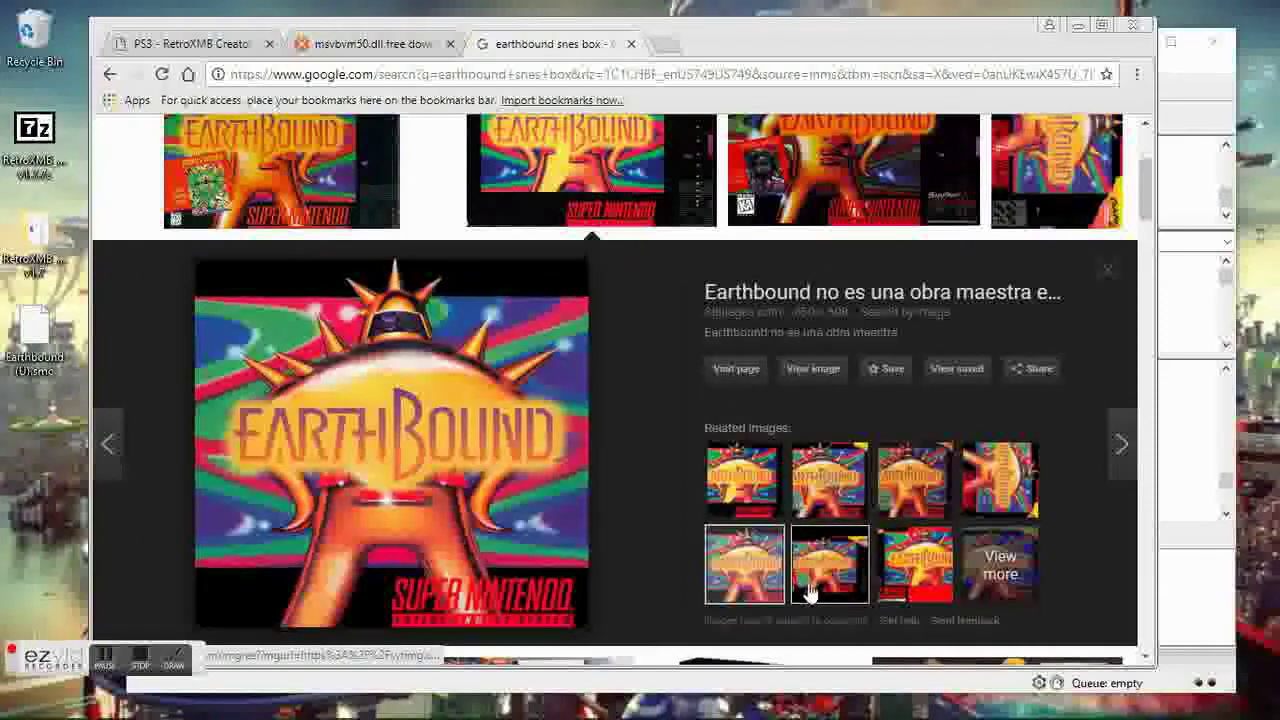
click(812, 590)
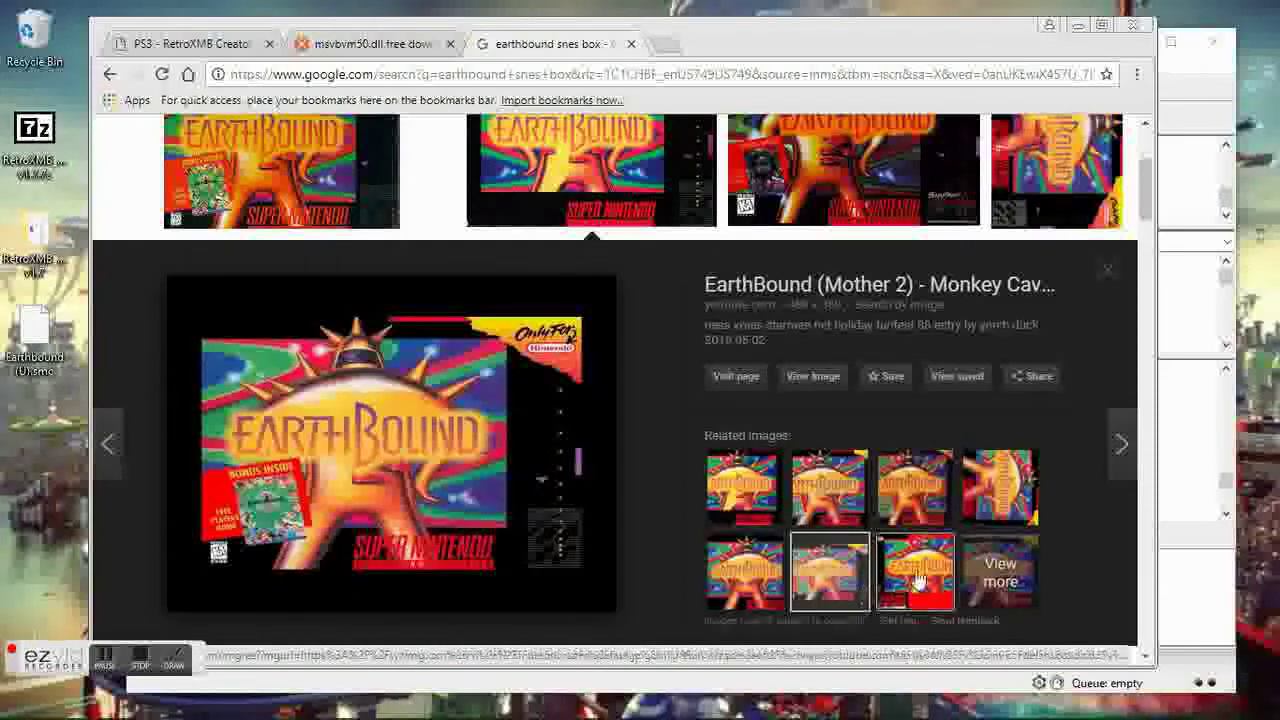
click(1107, 270)
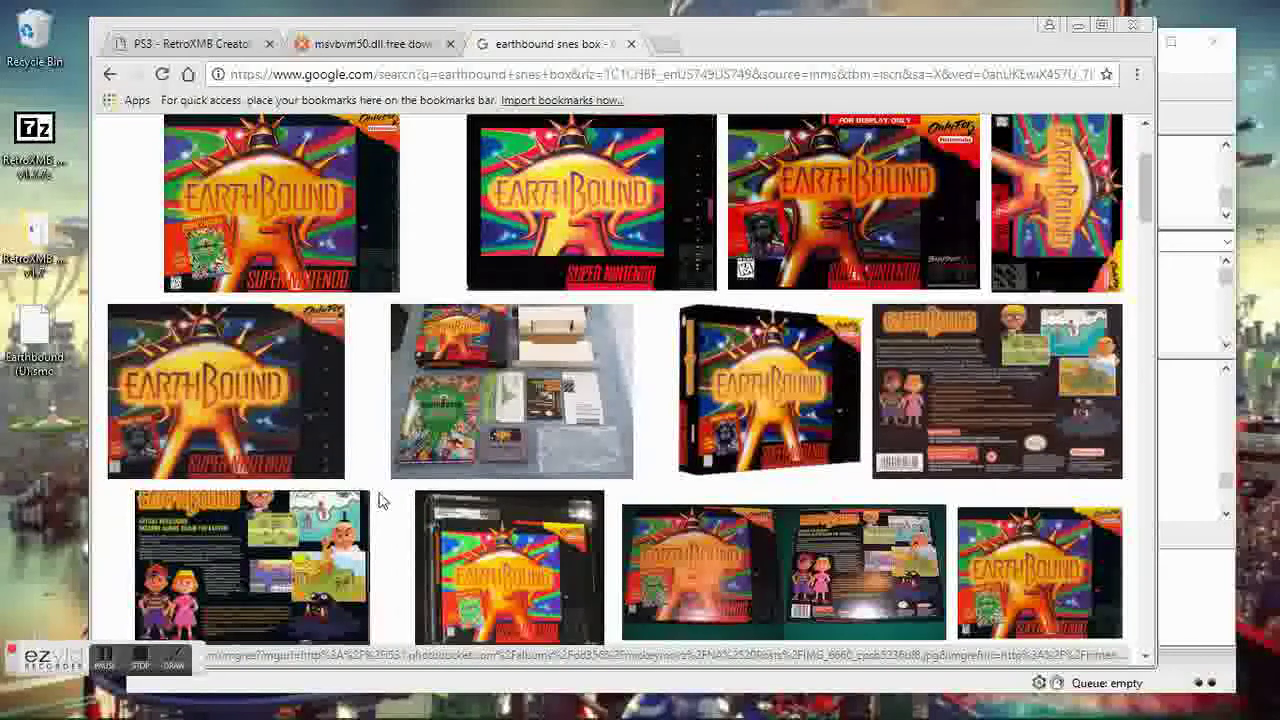
- Save the "Earthbound (SNES) - Buy or Download" cover to the desktop as snes-earthbound-box-front.jpg and minimize the browser
click(250, 420)
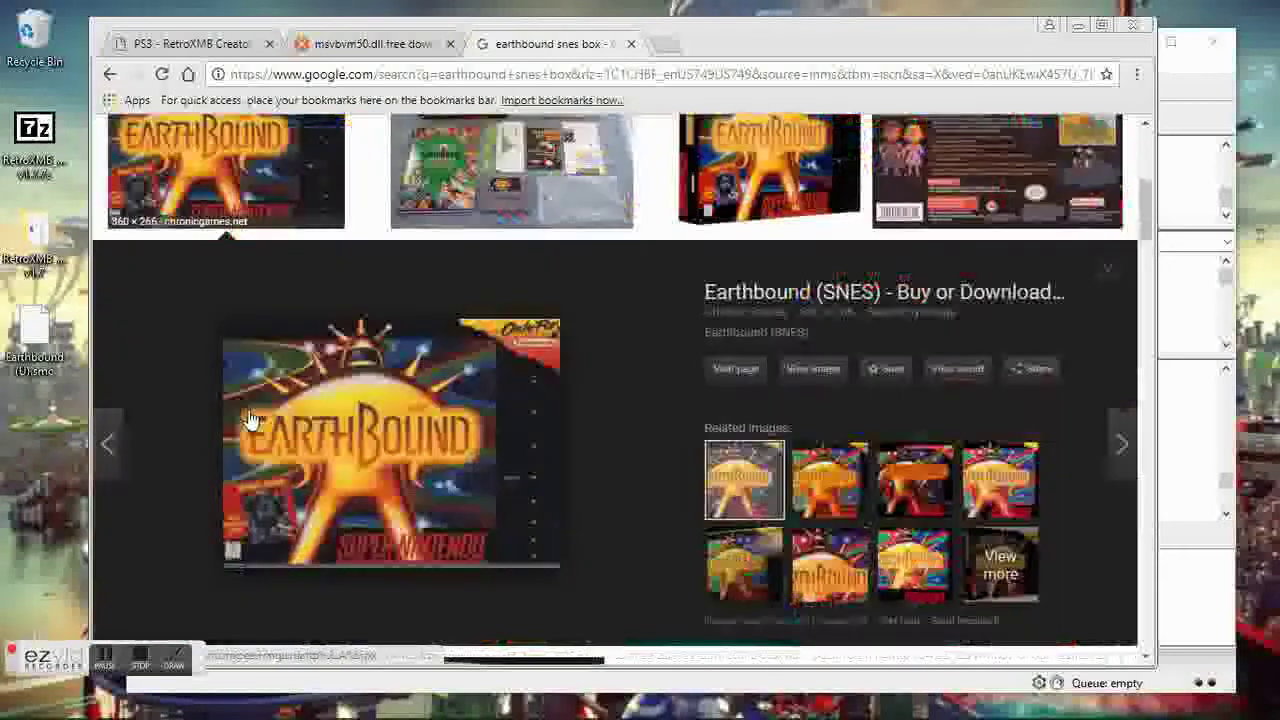
right_click(366, 418)
click(422, 587)
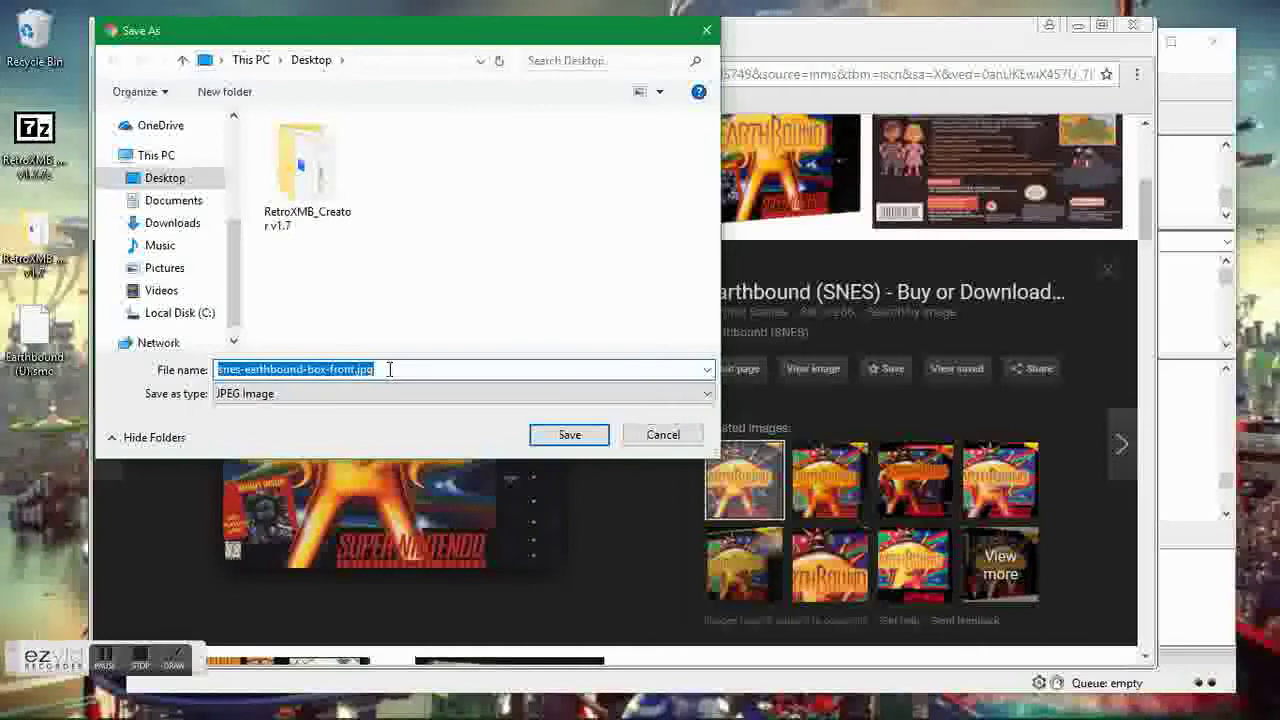
click(569, 434)
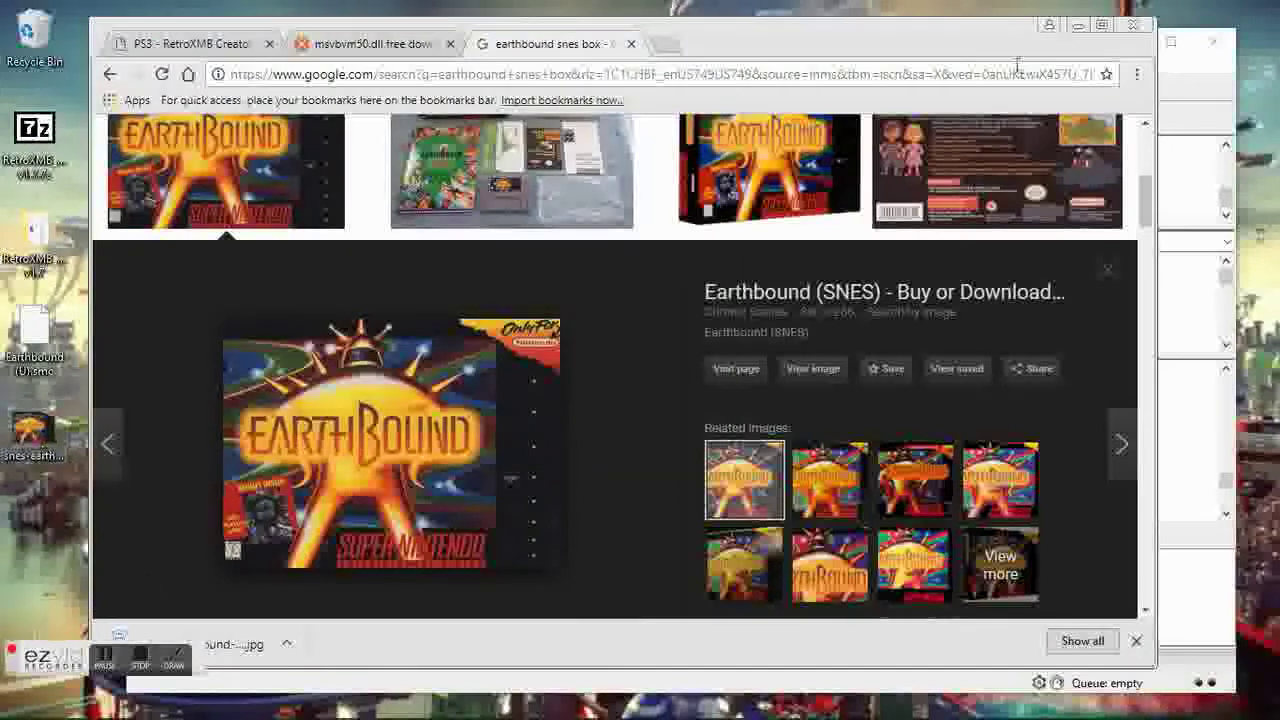
click(1075, 32)
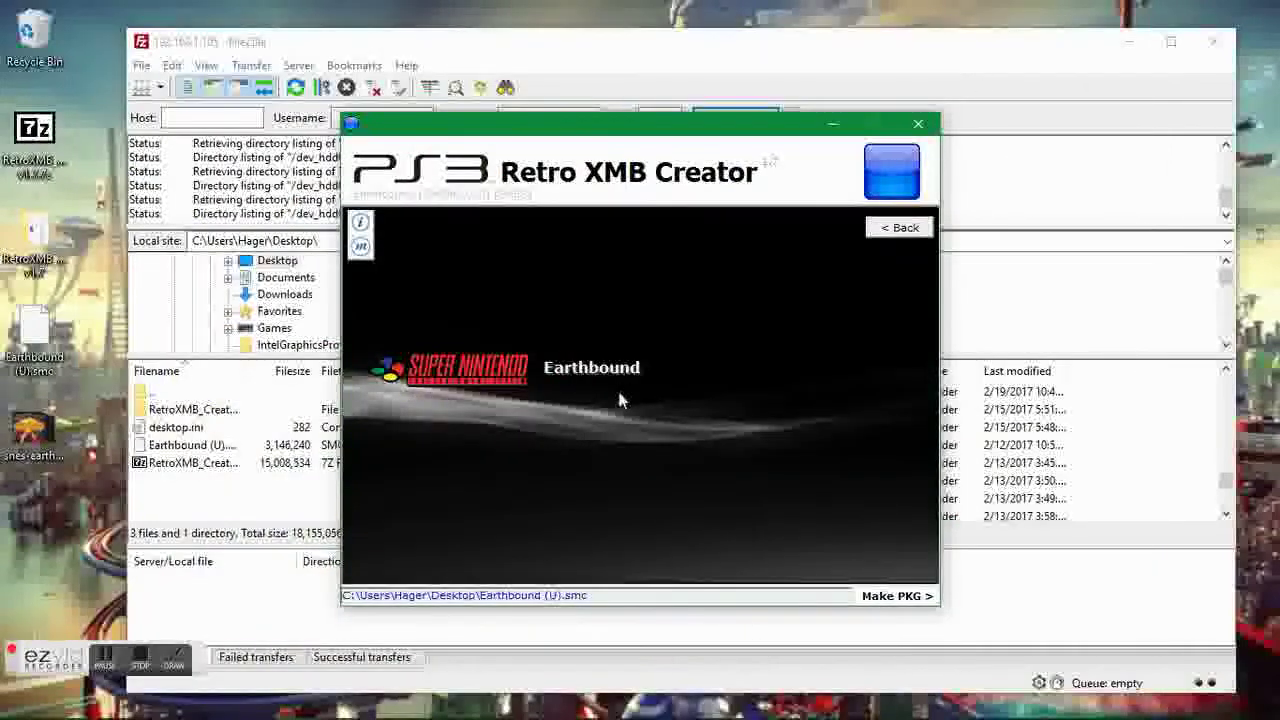
- Open the saved box cover in Paint, save it to the desktop as a PNG named ICON0.PNG, and close Paint
right_click(32, 458)
click(113, 316)
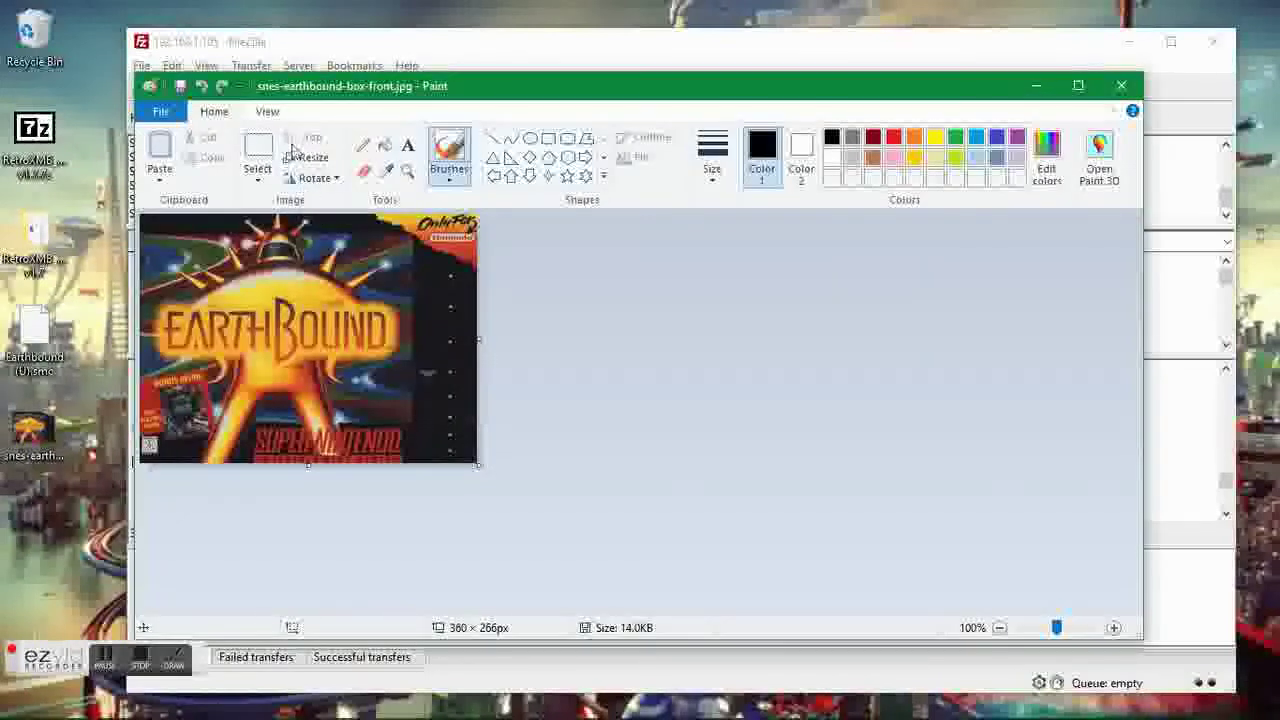
click(168, 118)
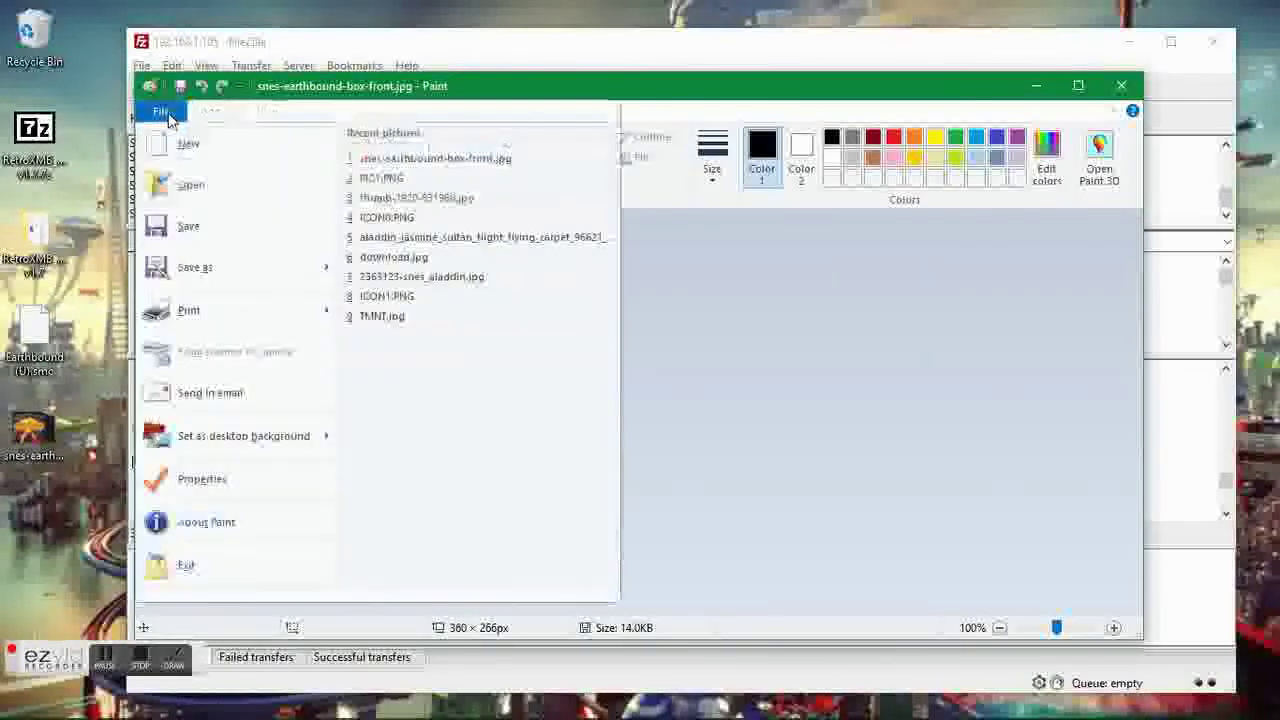
mouse_move(200, 268)
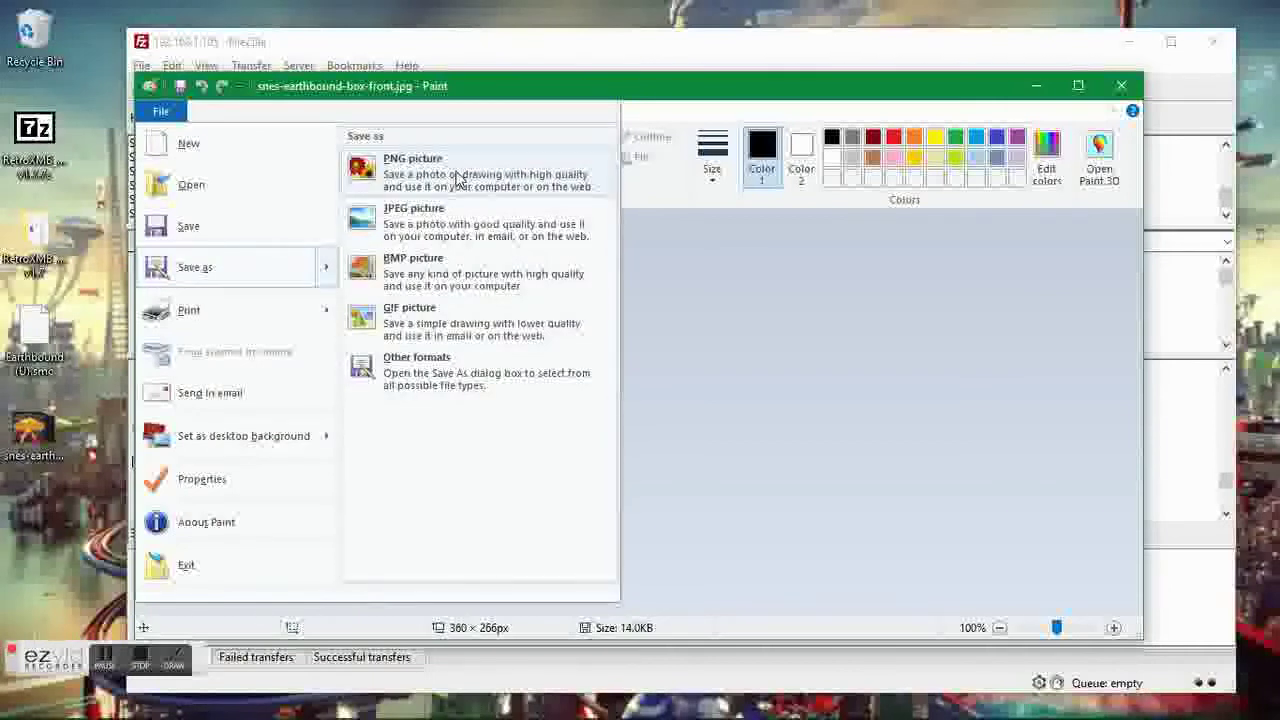
click(405, 178)
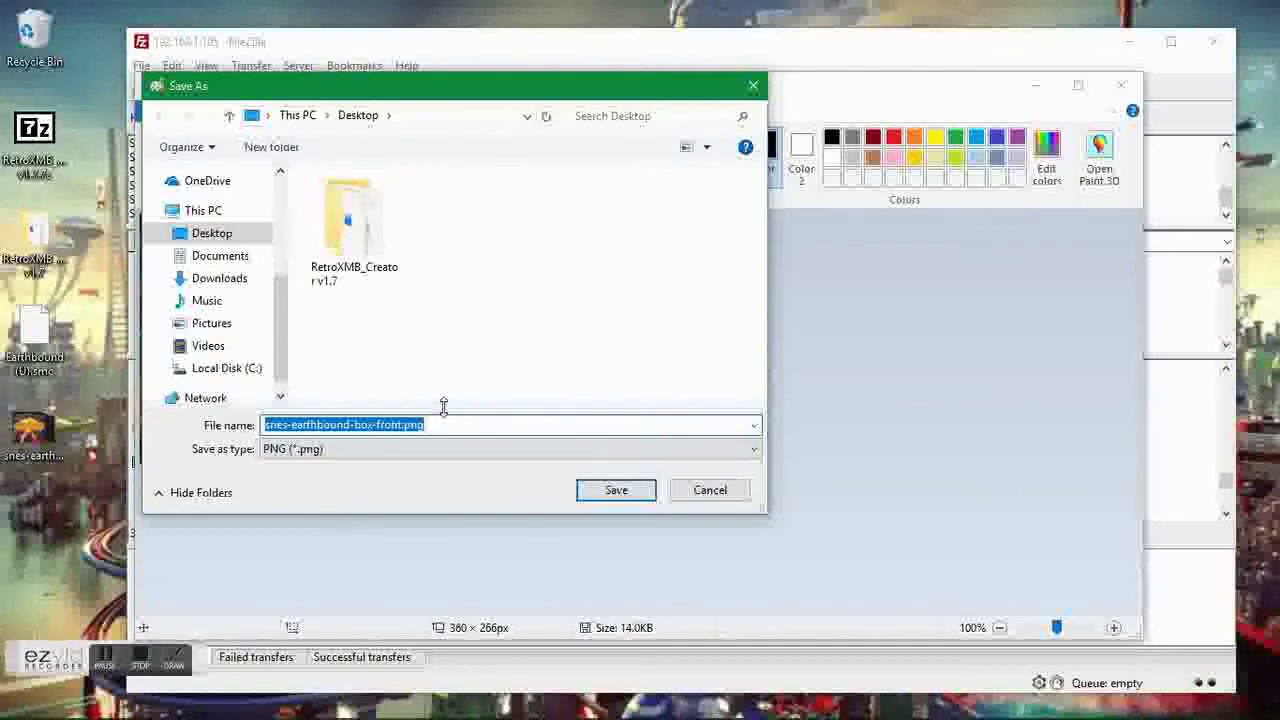
text(ICON0.PNG)
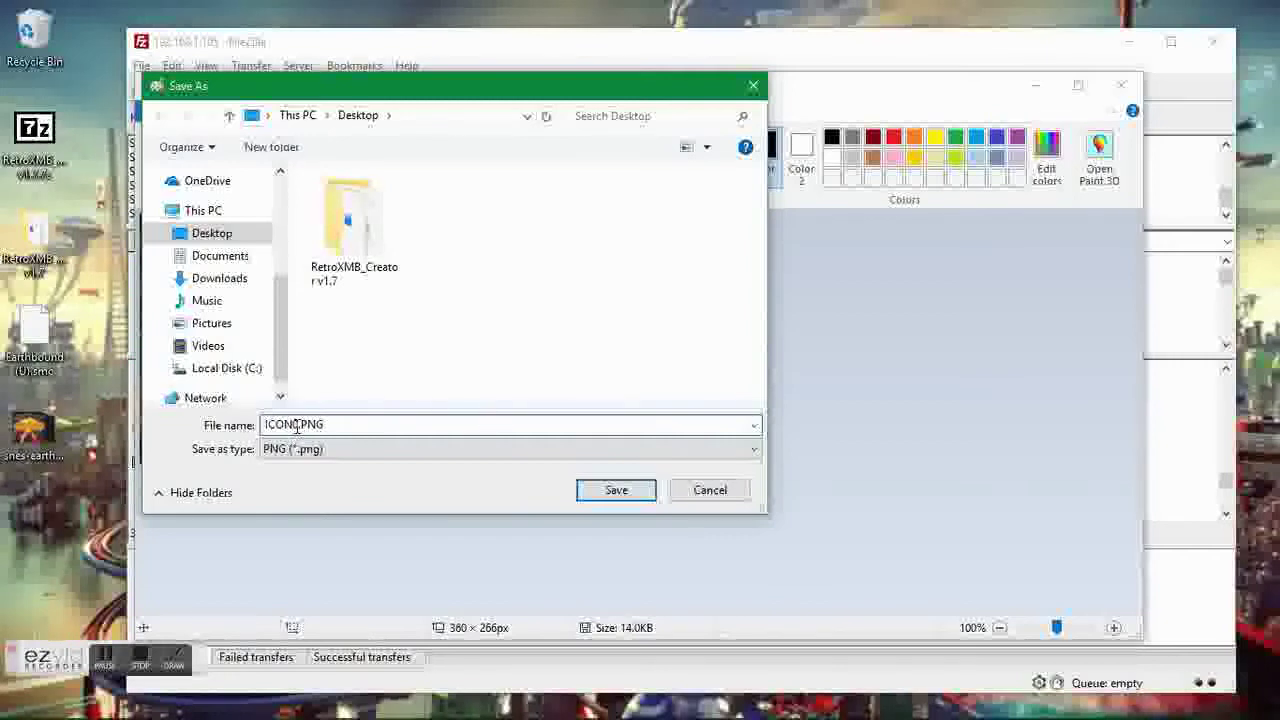
click(609, 491)
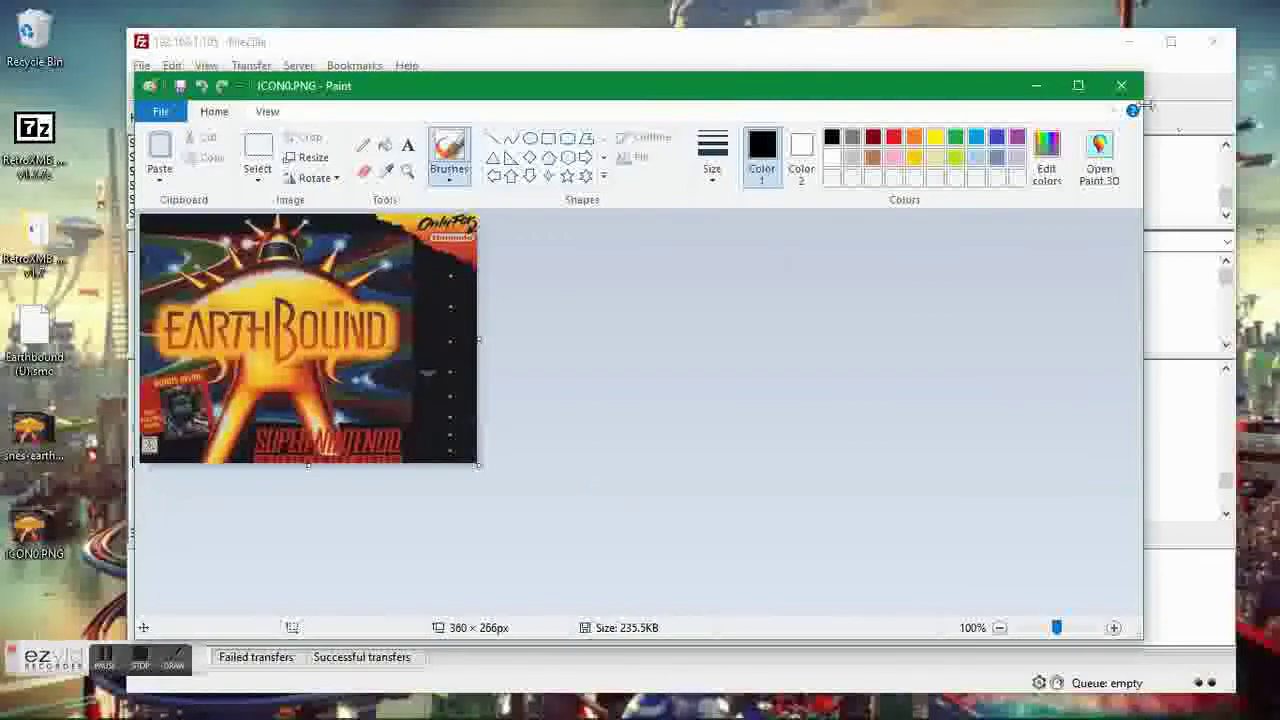
click(1121, 85)
- Minimize FileZilla and replace the Super Nintendo icon in the Earthbound package preview with ICON0.PNG from the desktop
click(1129, 41)
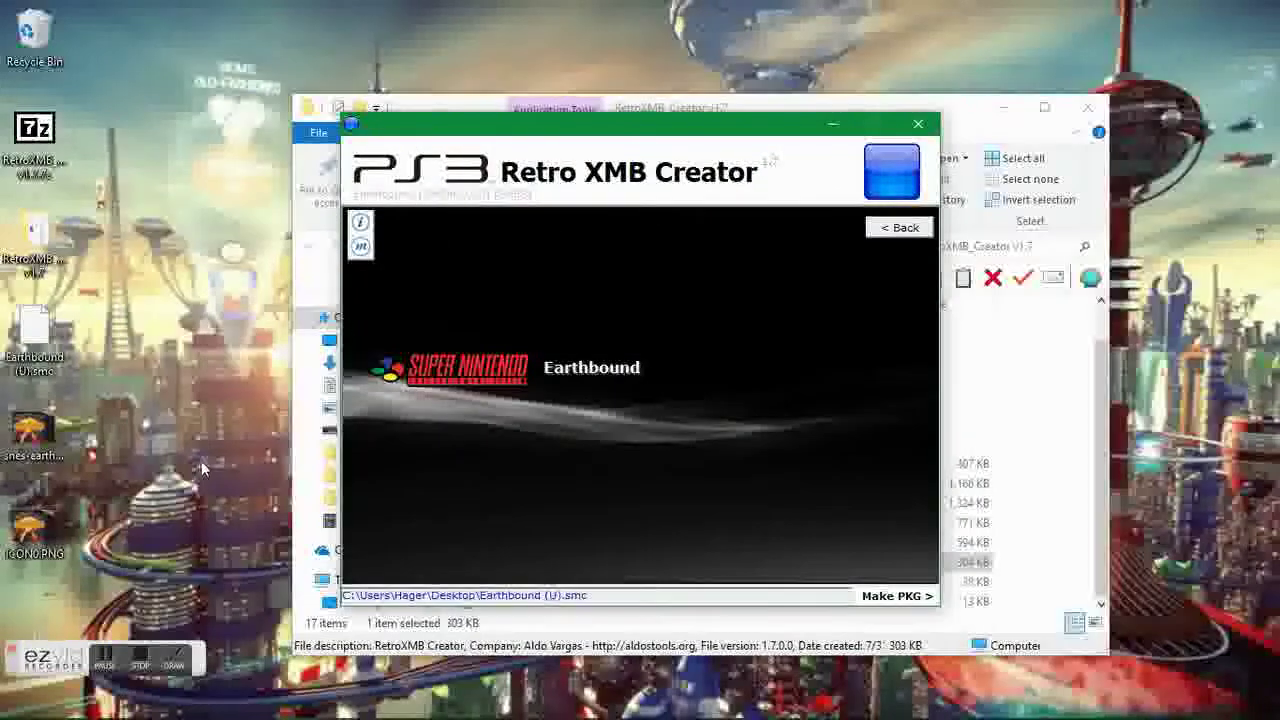
drag(32, 528, 145, 518)
drag(518, 358, 508, 413)
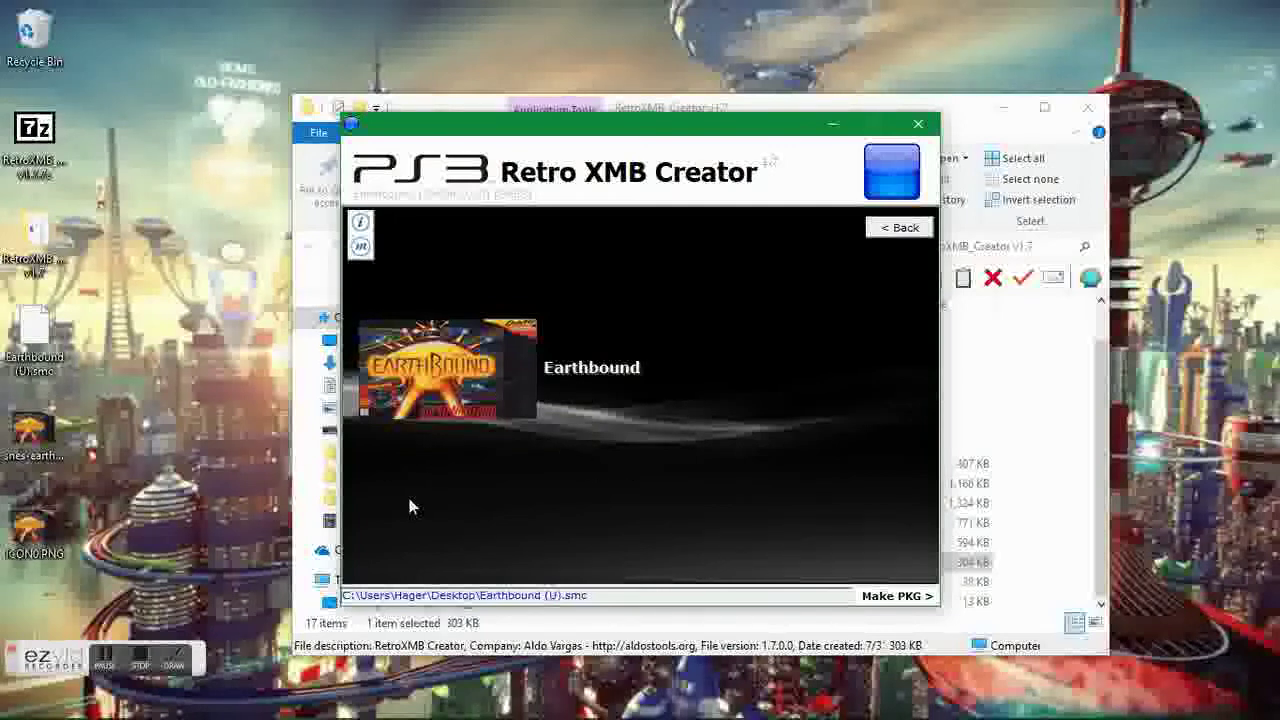
- Return to Chrome, close the cover preview, and change the image search to "earthbound snes wallpaper"
click(161, 702)
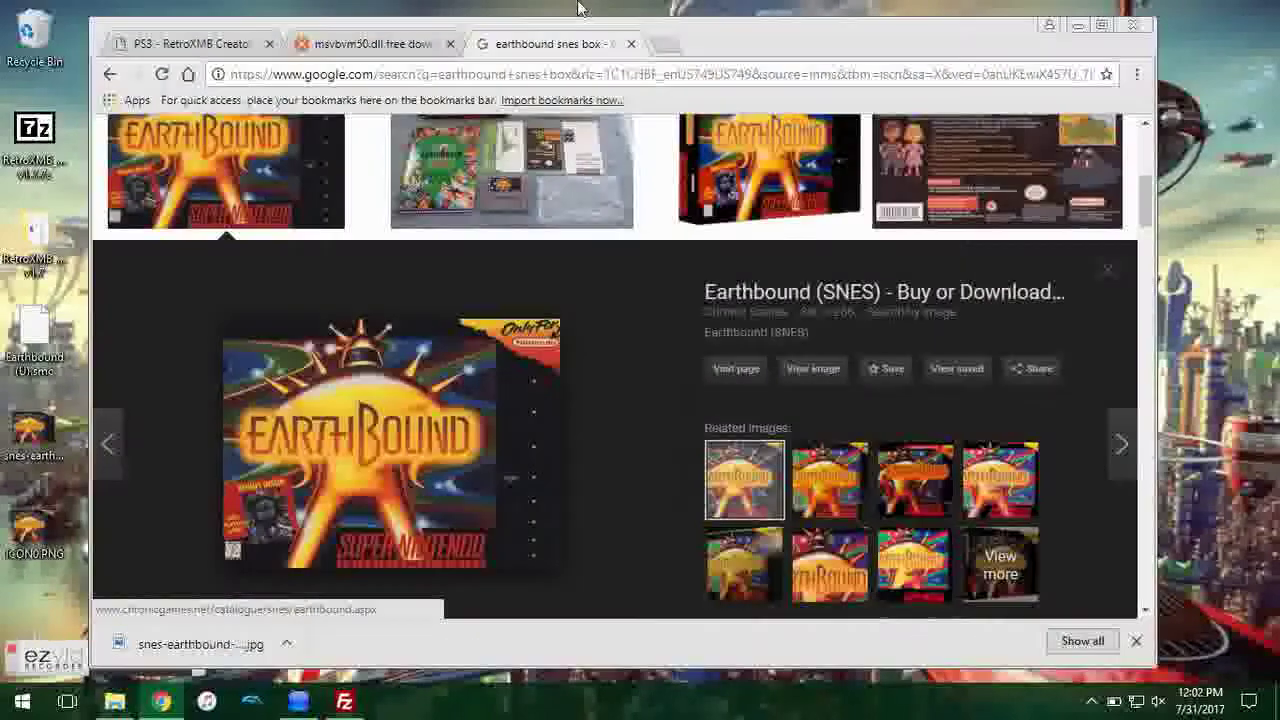
click(1105, 273)
drag(1144, 209, 1153, 161)
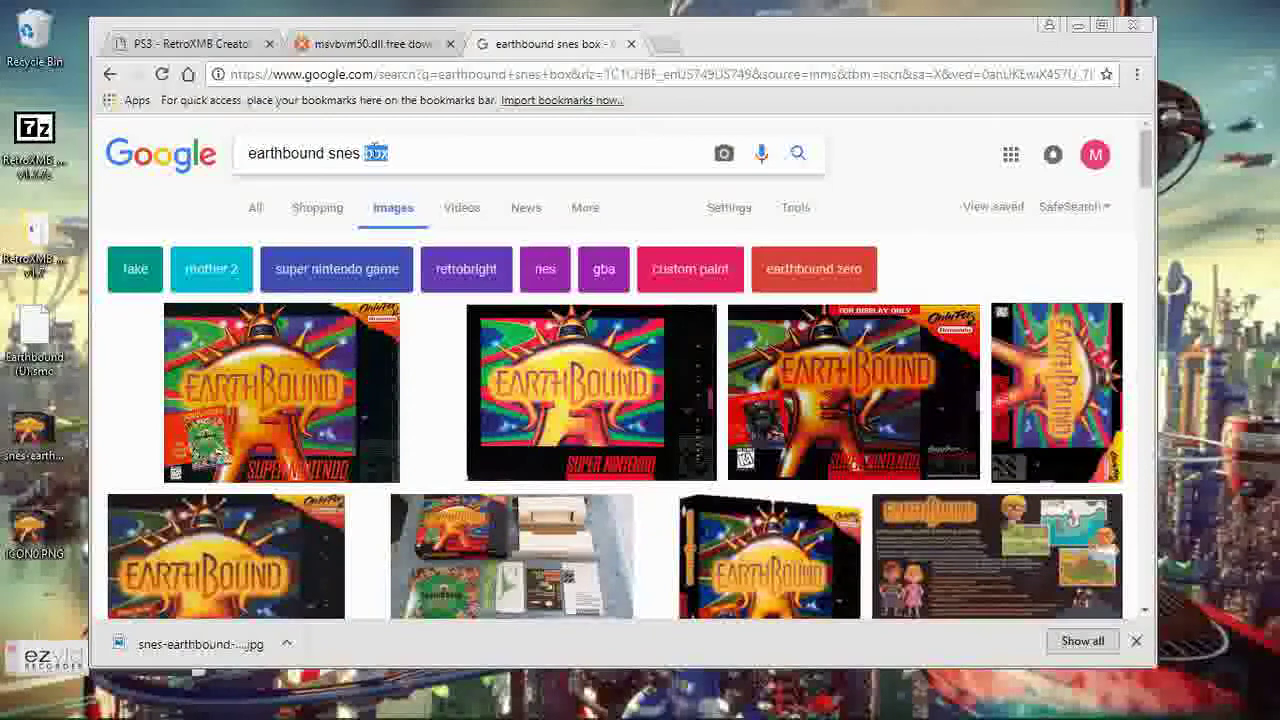
text(llpaper)
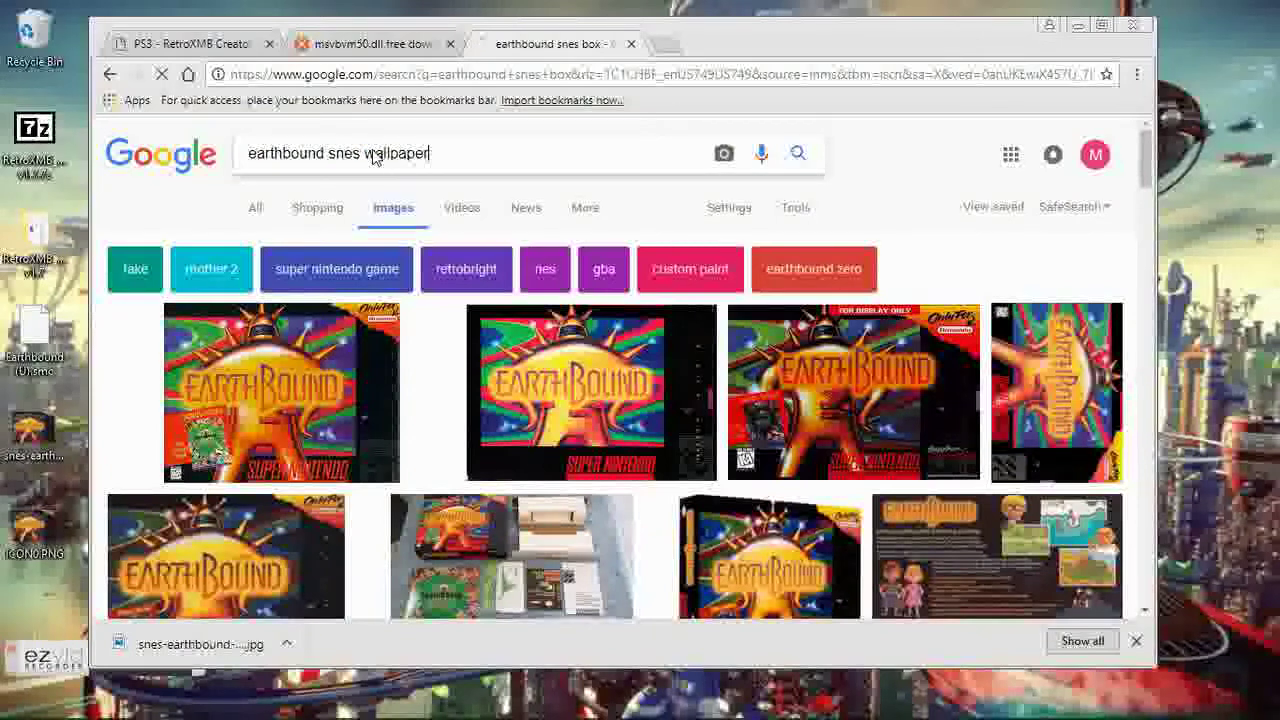
key(Return)
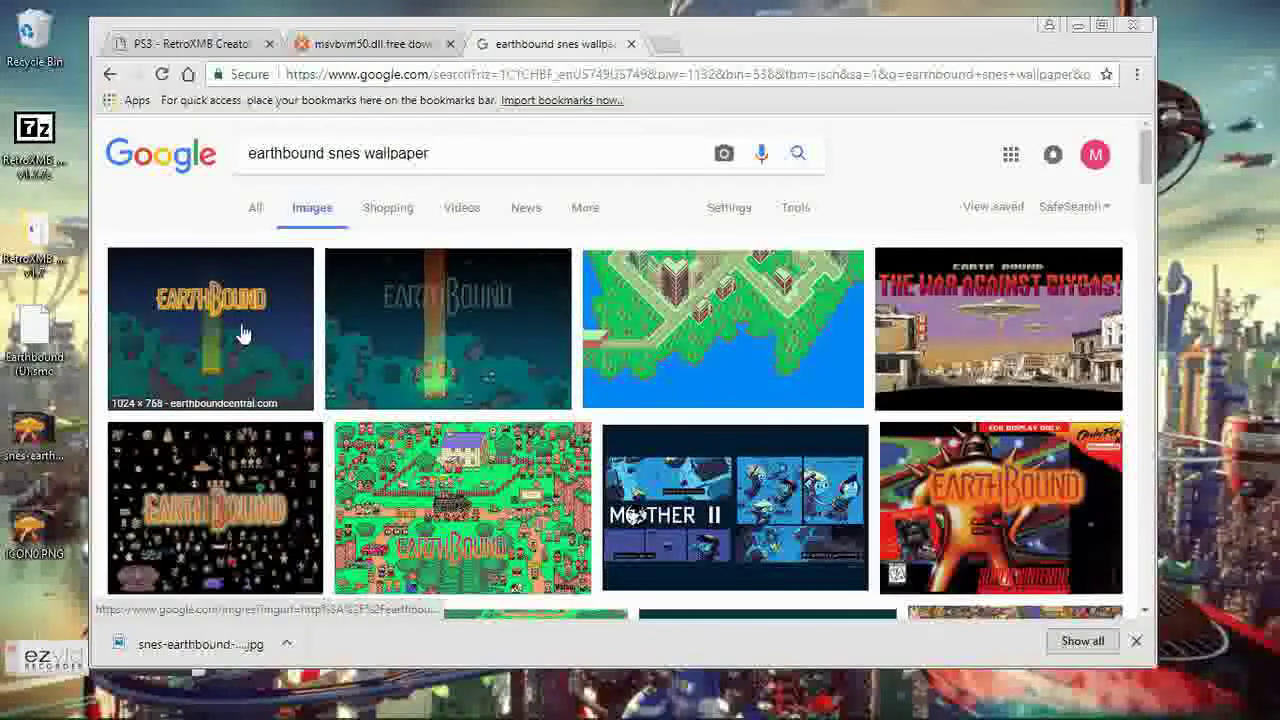
- Save the Earthbound light-beam wallpaper to the desktop as p28Z69.jpg and move the box-front JPG to the Recycle Bin
click(451, 341)
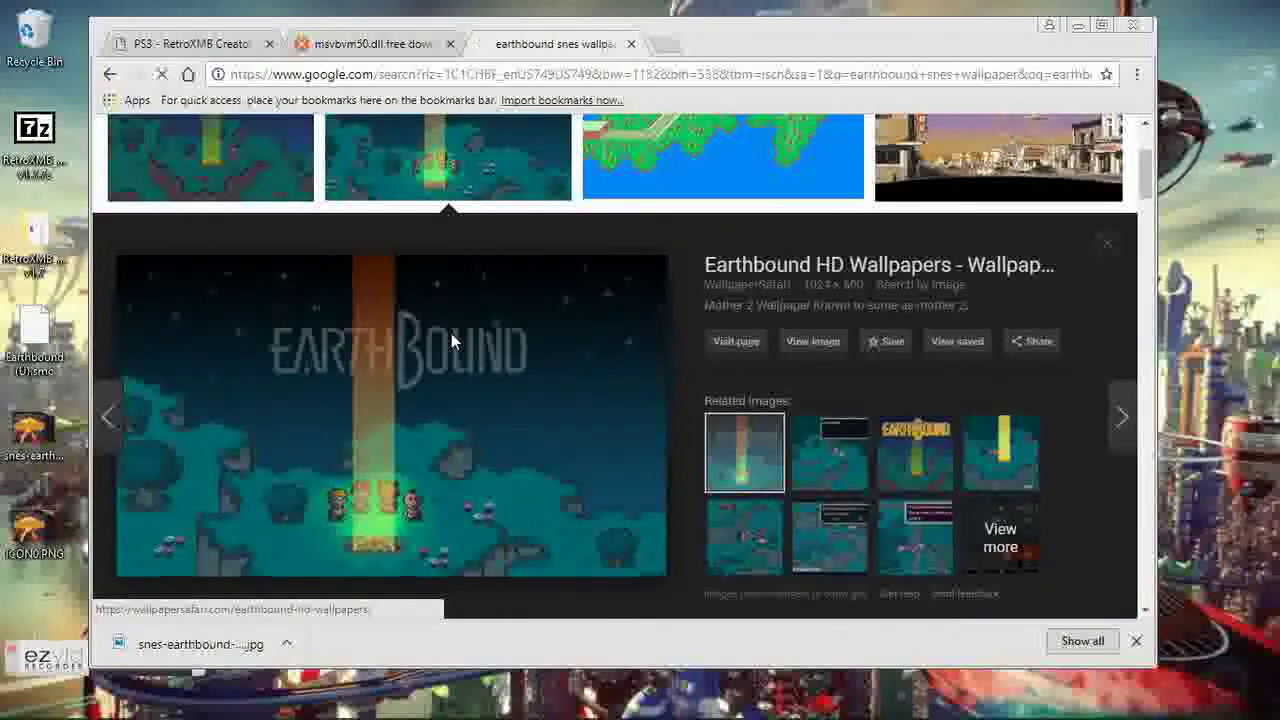
right_click(309, 460)
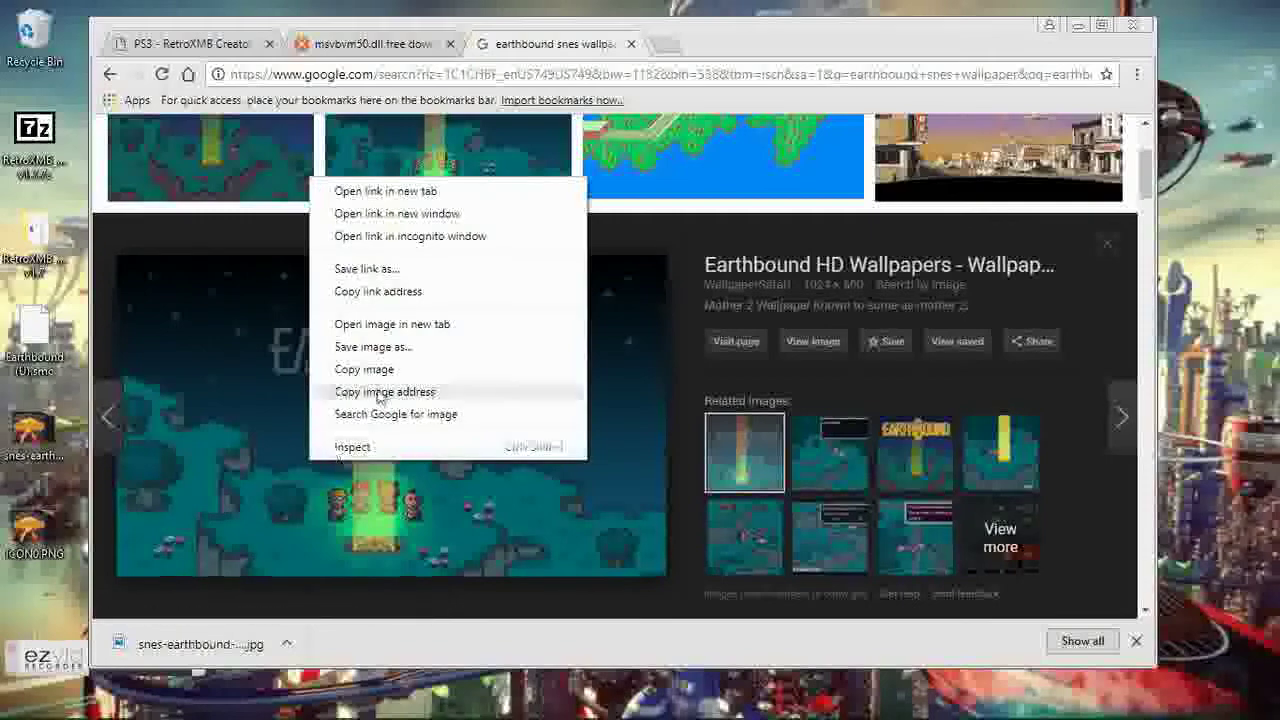
click(395, 350)
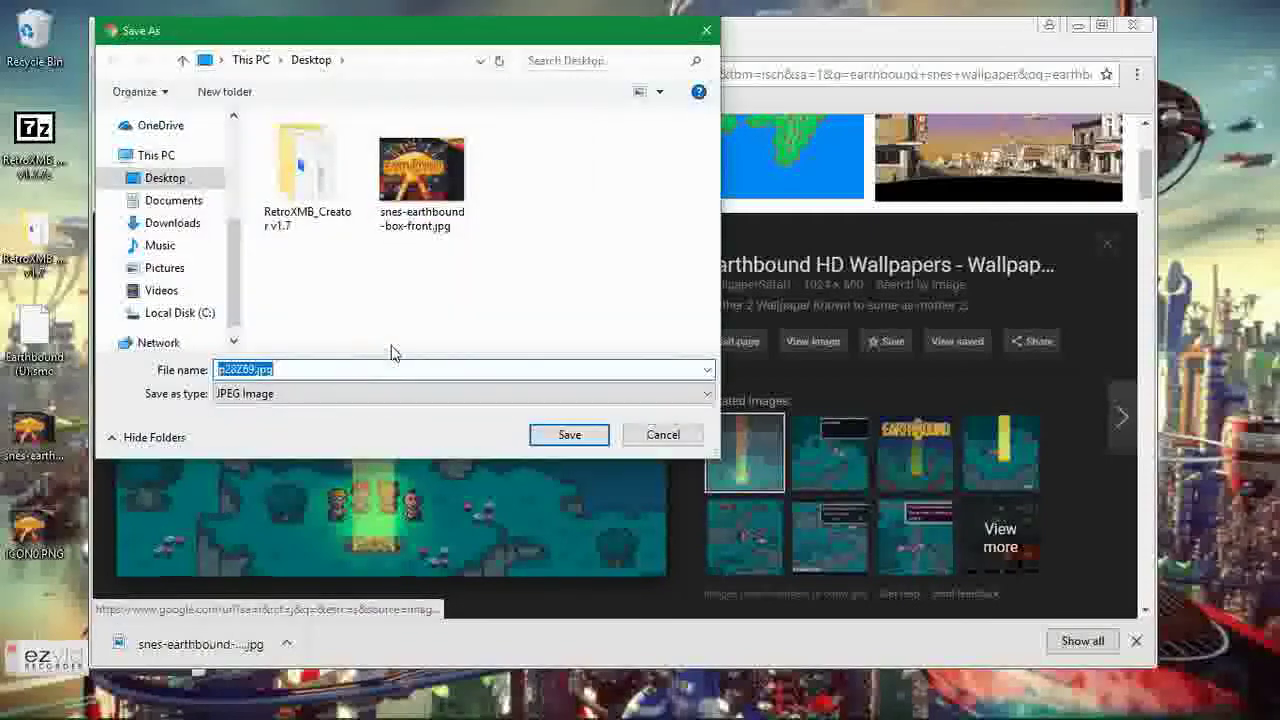
click(573, 436)
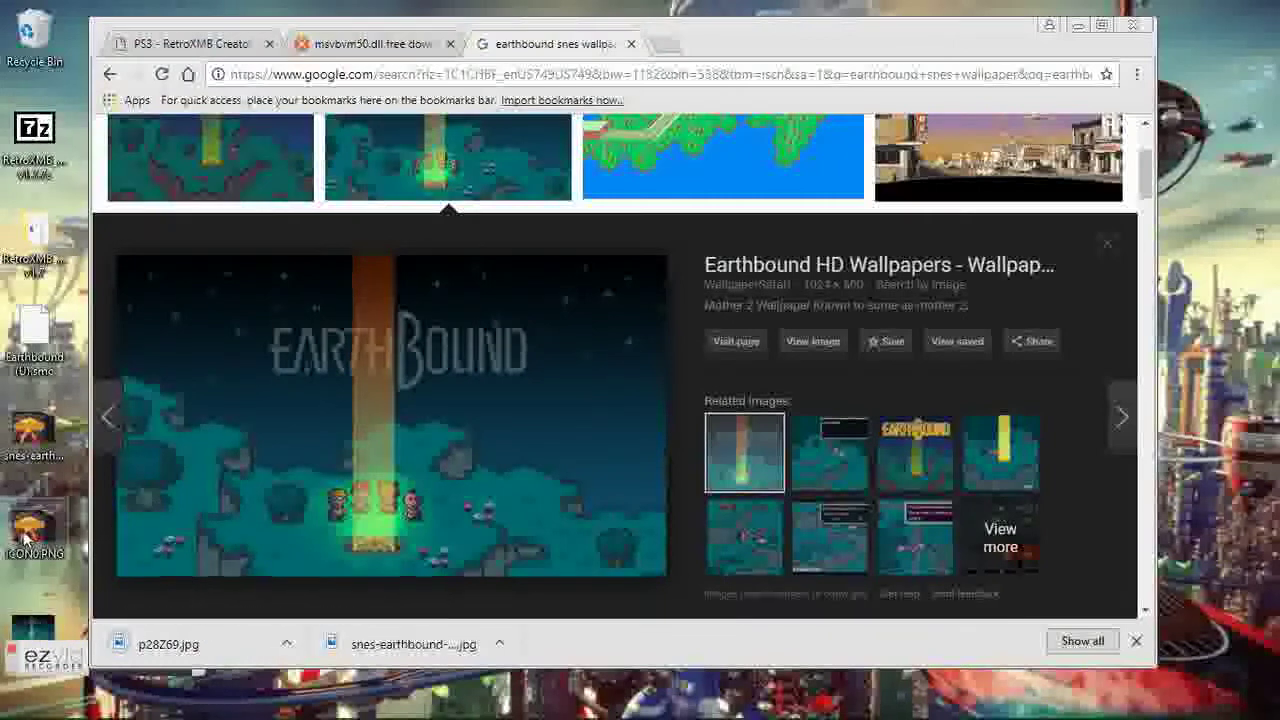
drag(36, 432, 28, 42)
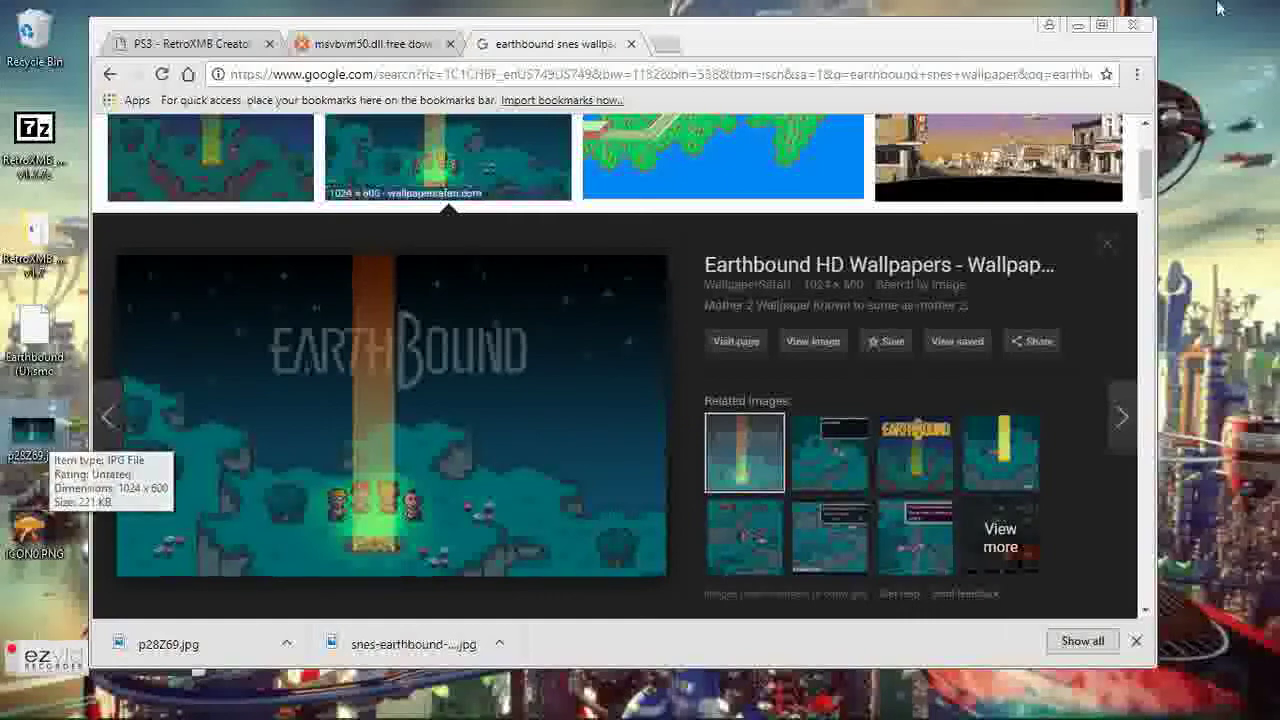
- Minimize Chrome, save the p28Z69.jpg wallpaper from Paint to the desktop as a PNG named PIC1.PNG, and close Paint
click(1078, 24)
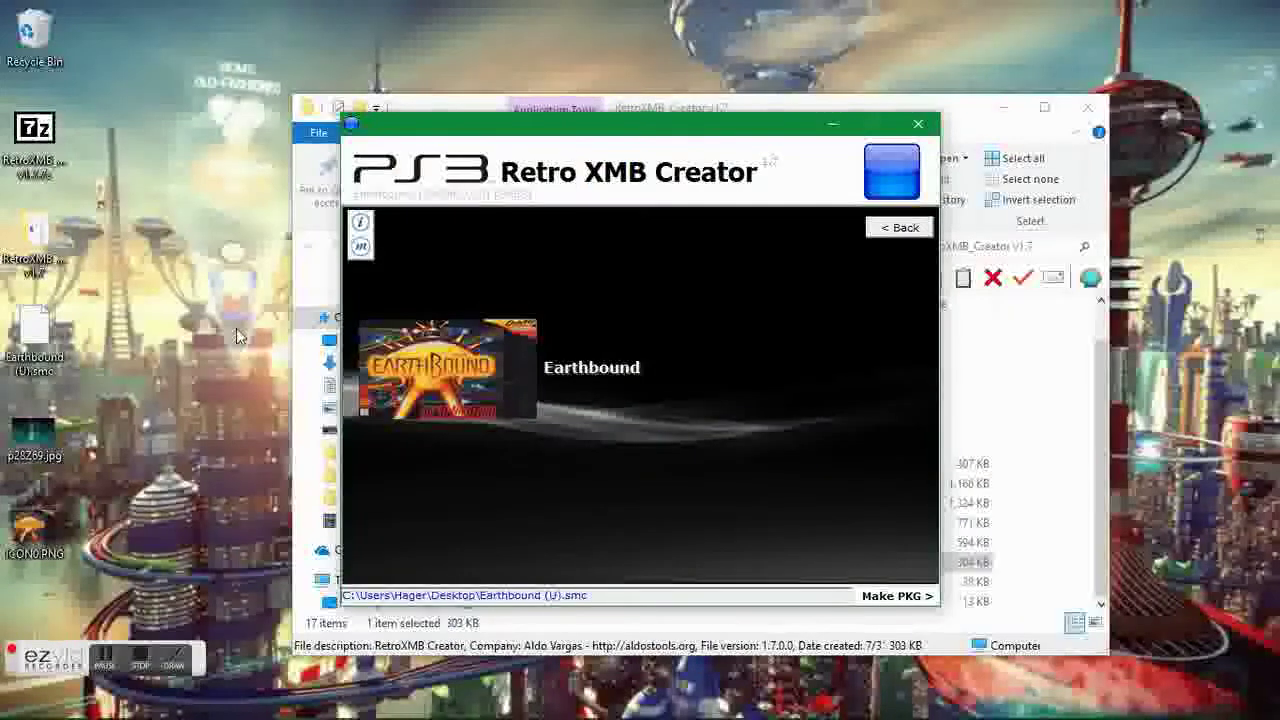
right_click(25, 450)
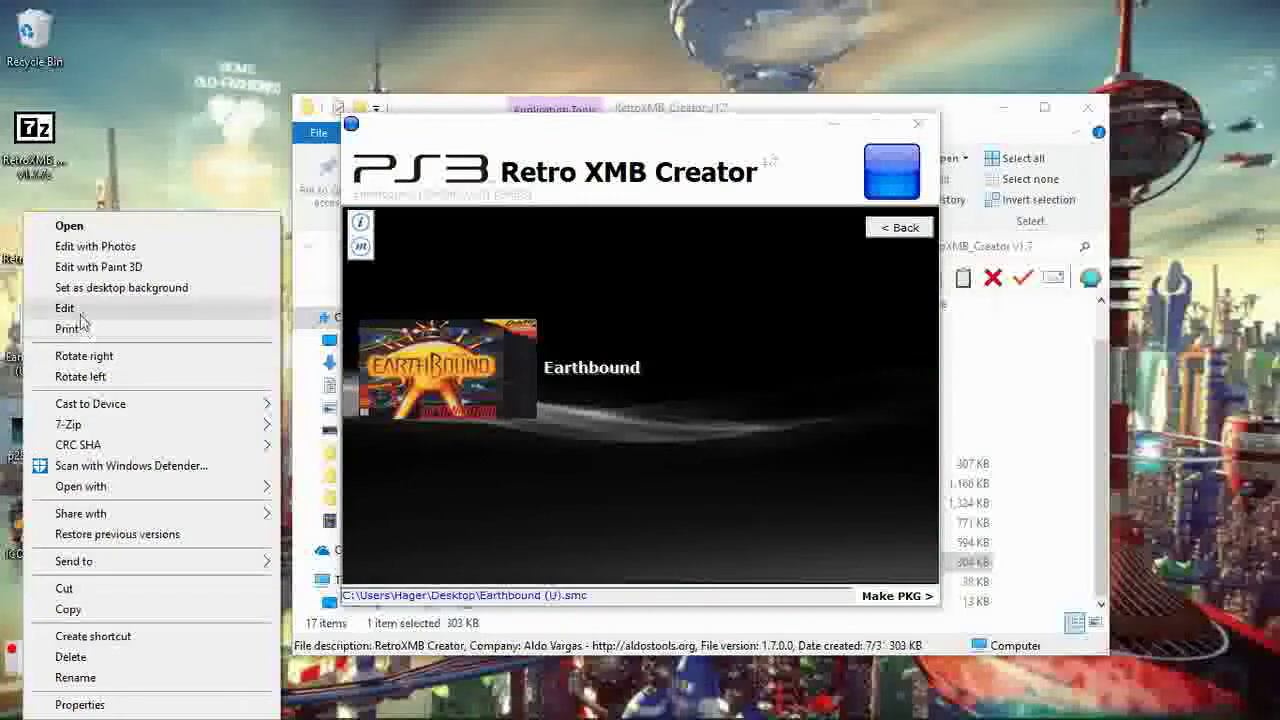
click(110, 310)
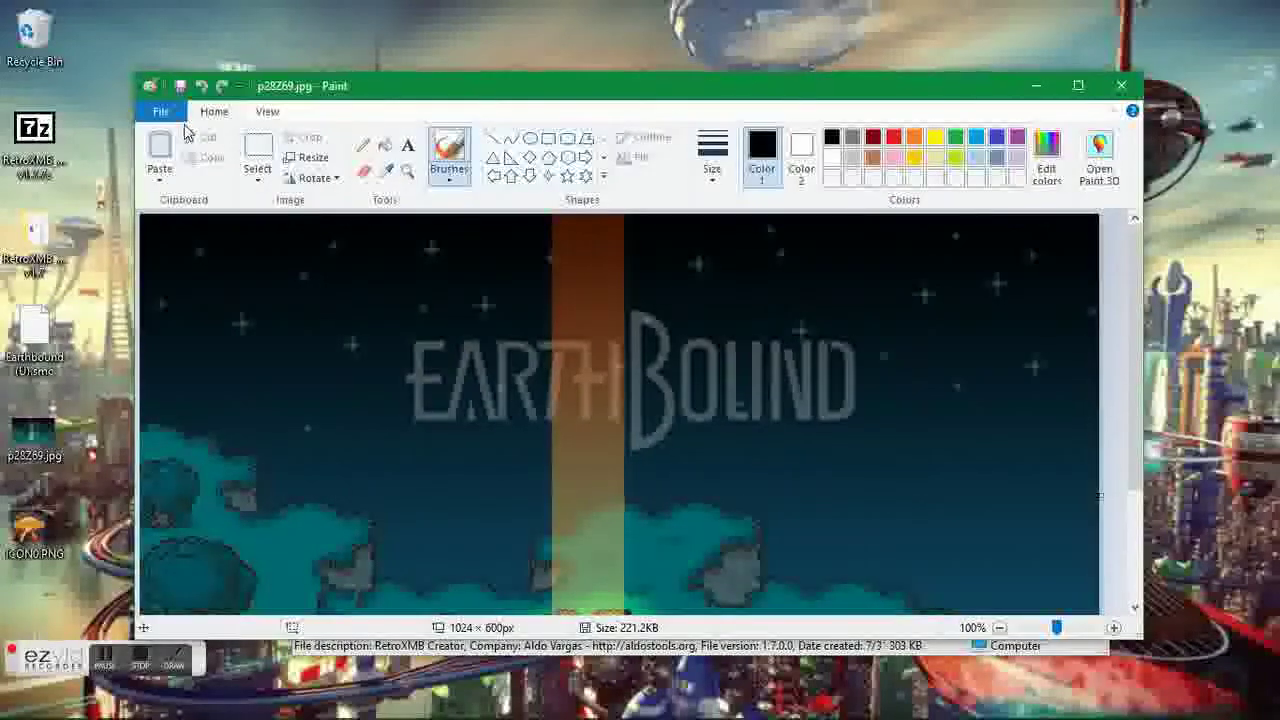
click(163, 112)
mouse_move(280, 267)
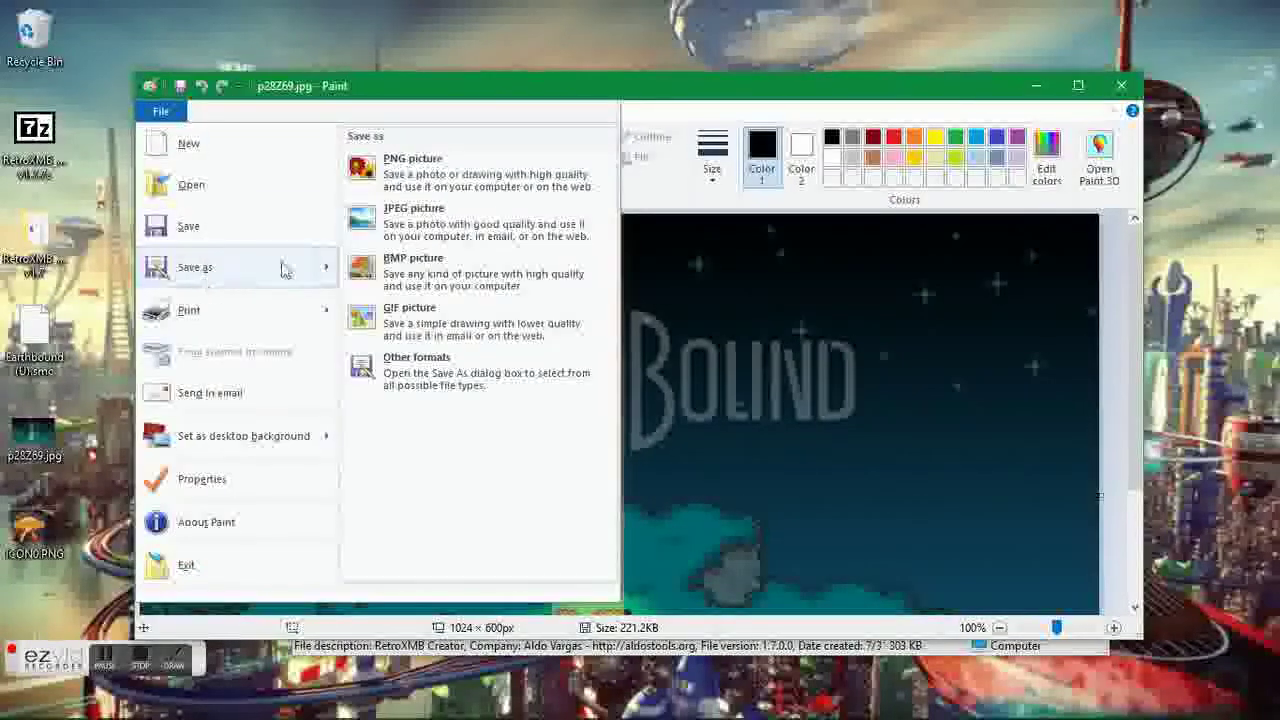
click(429, 188)
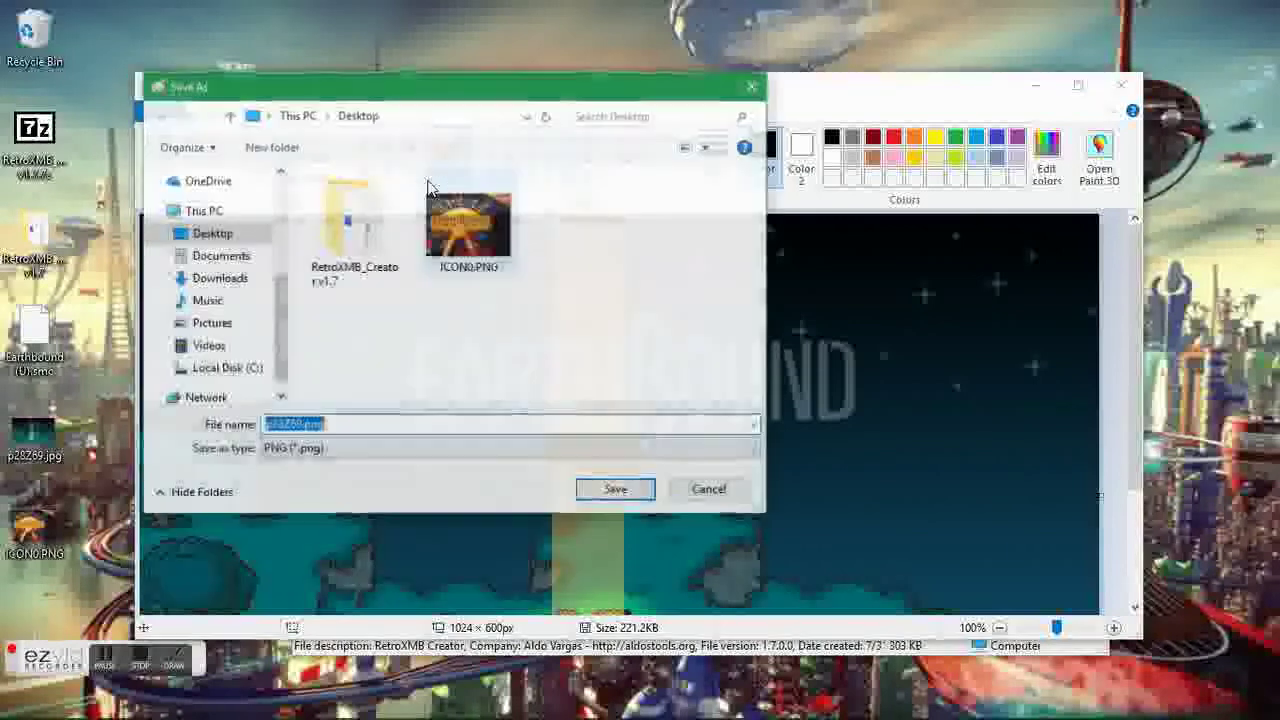
text(PIC1.PNG)
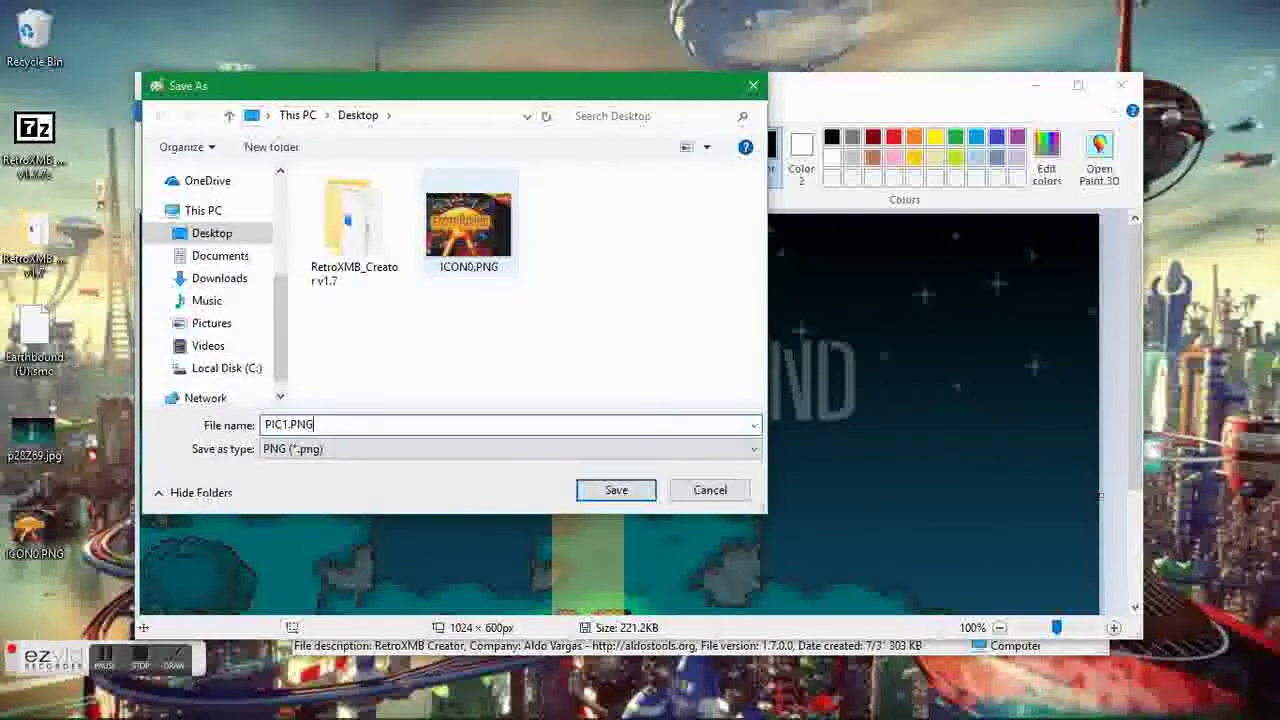
key(Return)
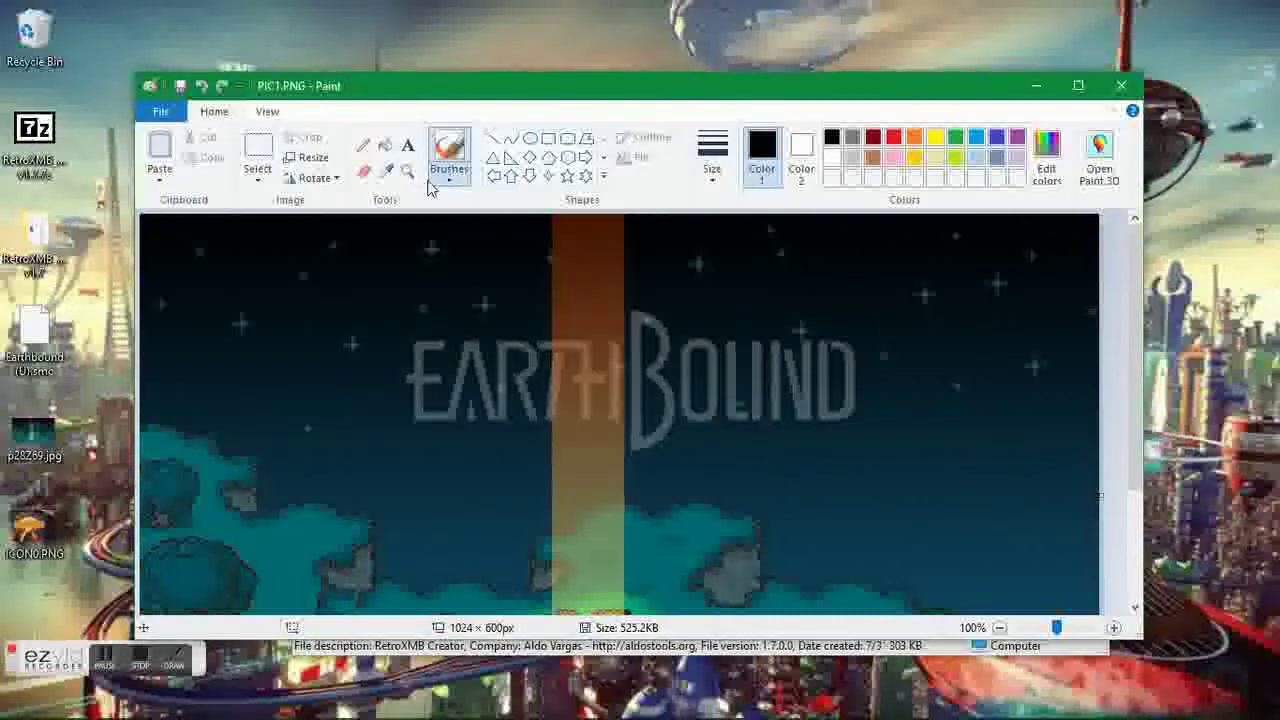
click(1122, 87)
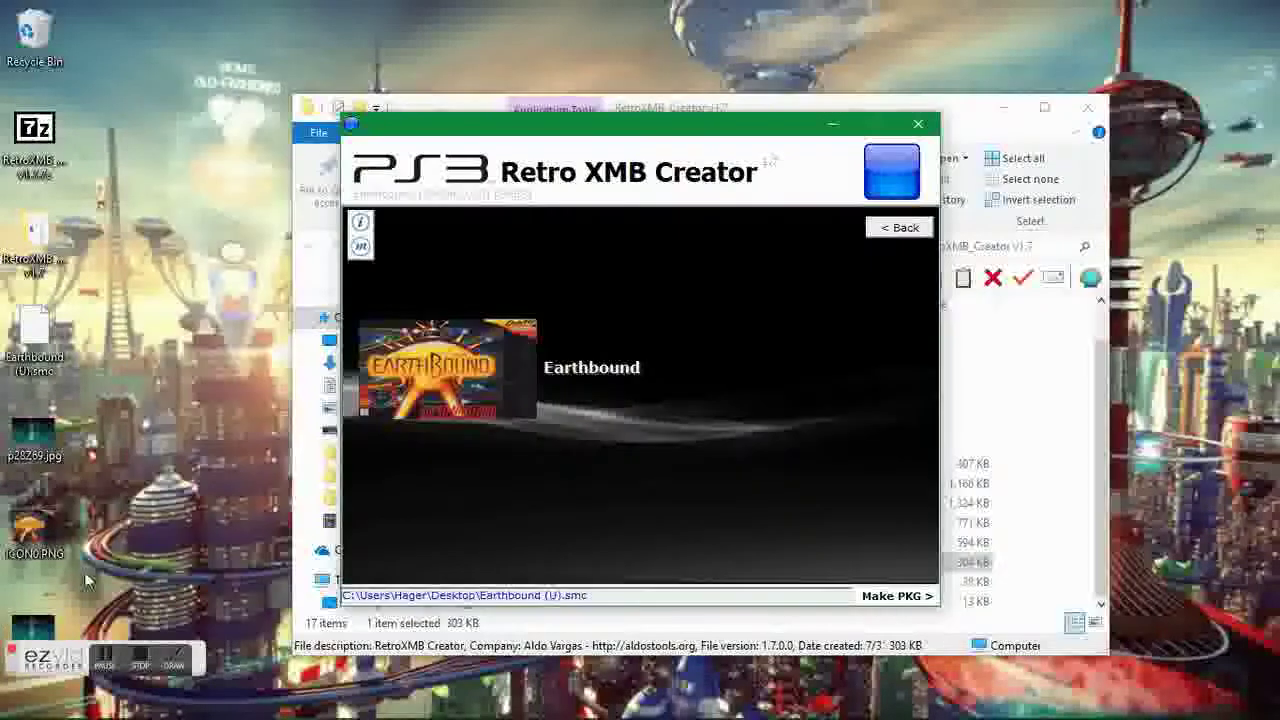
- Apply PIC1.PNG from the desktop as the Earthbound package's background and make the PKG
drag(35, 620, 402, 465)
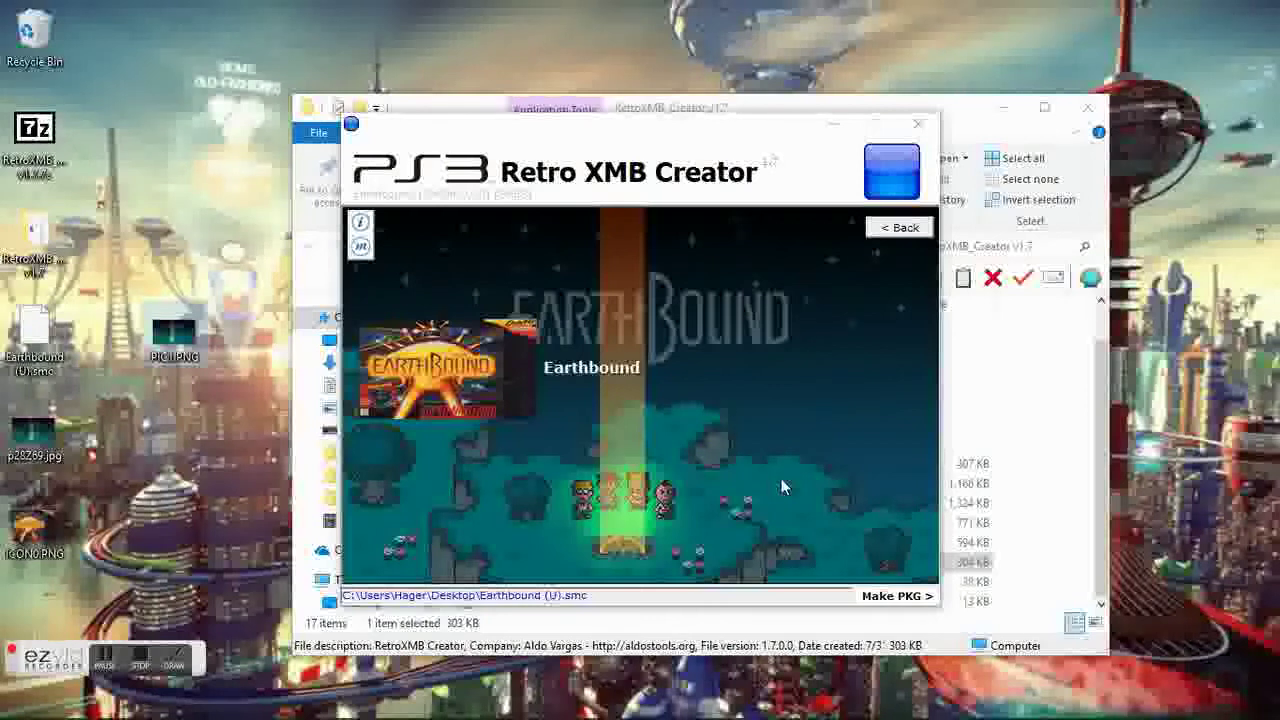
click(897, 596)
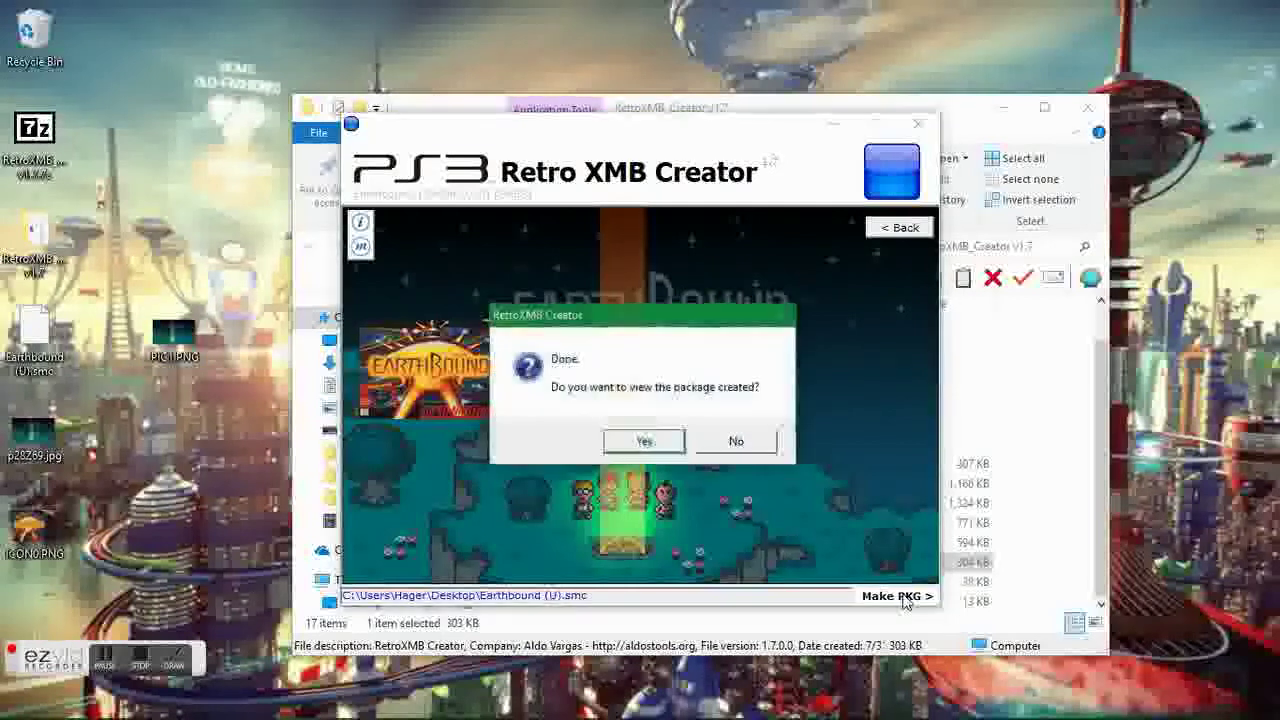
- View the created package, move RX0001-RXSNE1000_00-Earthbound.pkg to the desktop, and close its folder window
click(645, 443)
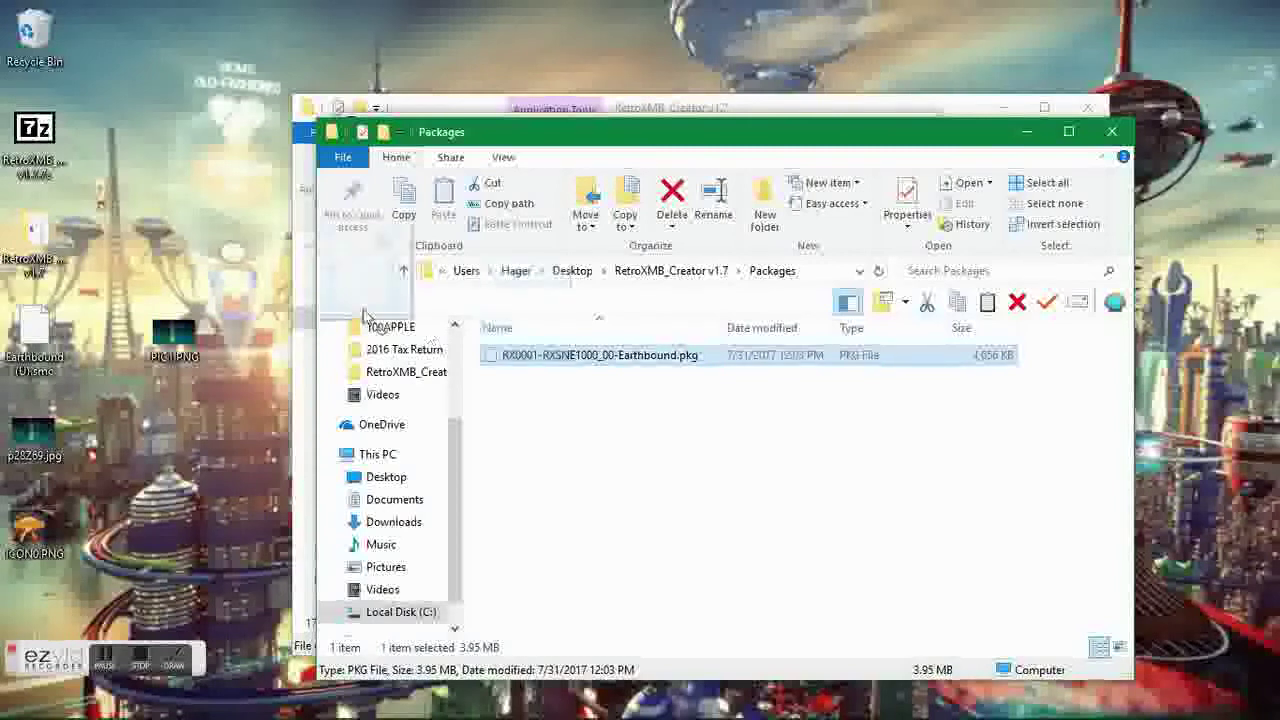
click(162, 253)
key(ctrl+v)
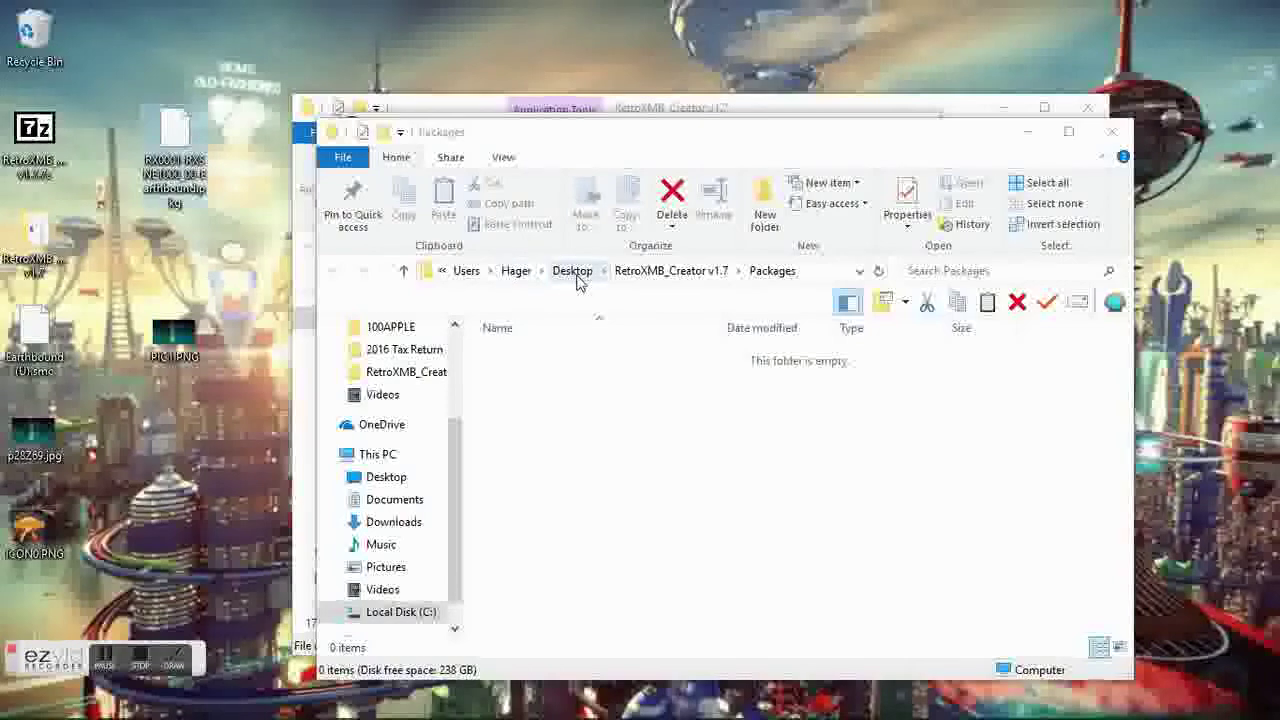
click(1110, 131)
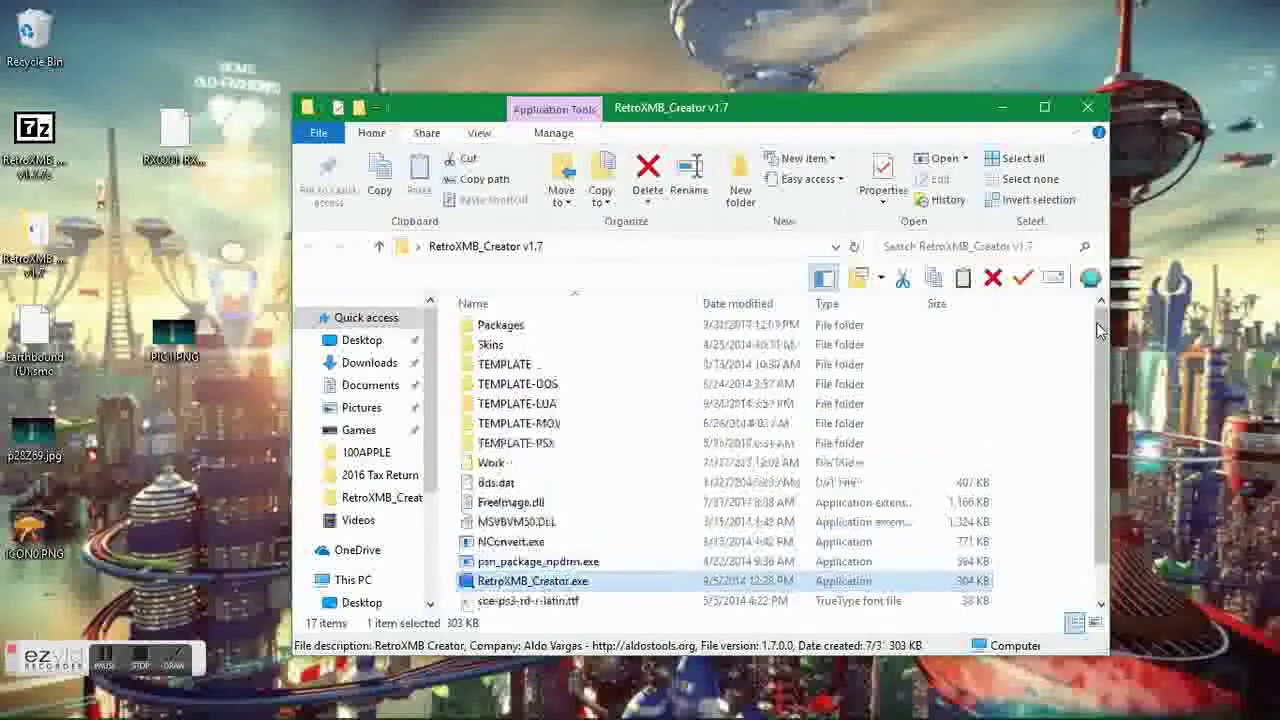
- Look inside the Packages folder of RetroXMB_Creator v1.7, and close File Explorer and Retro XMB Creator
double_click(492, 350)
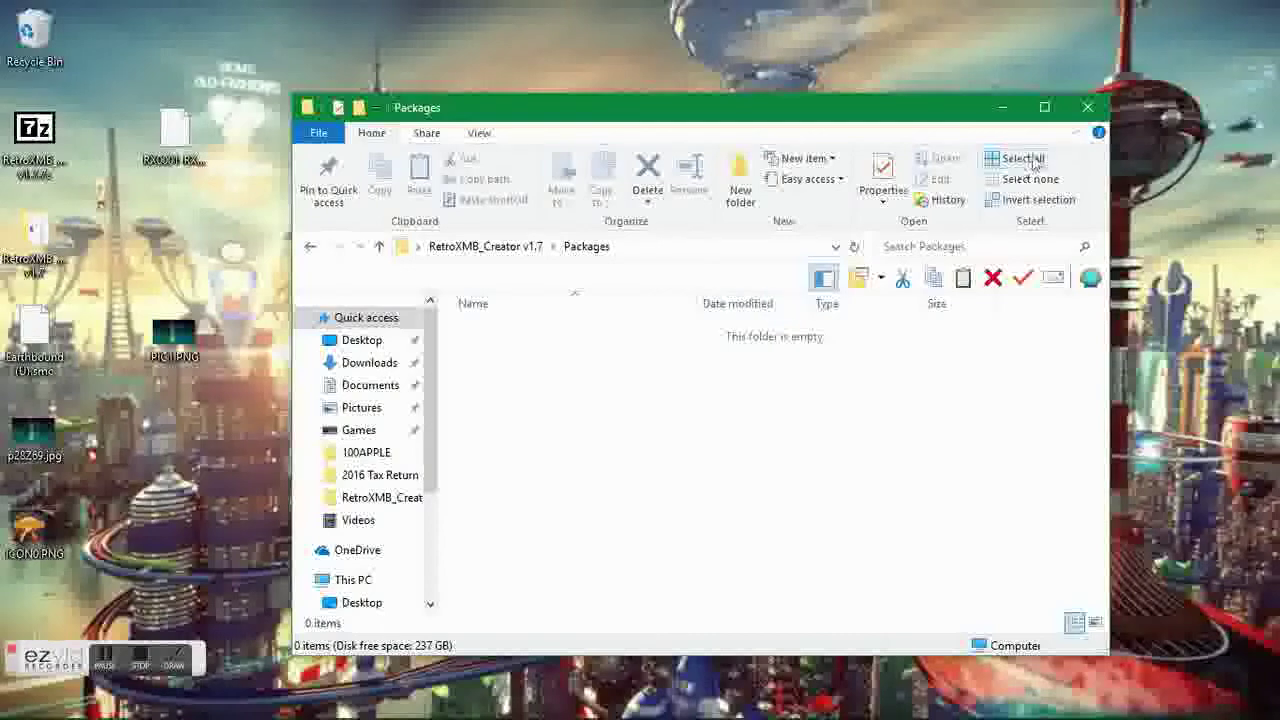
click(1084, 112)
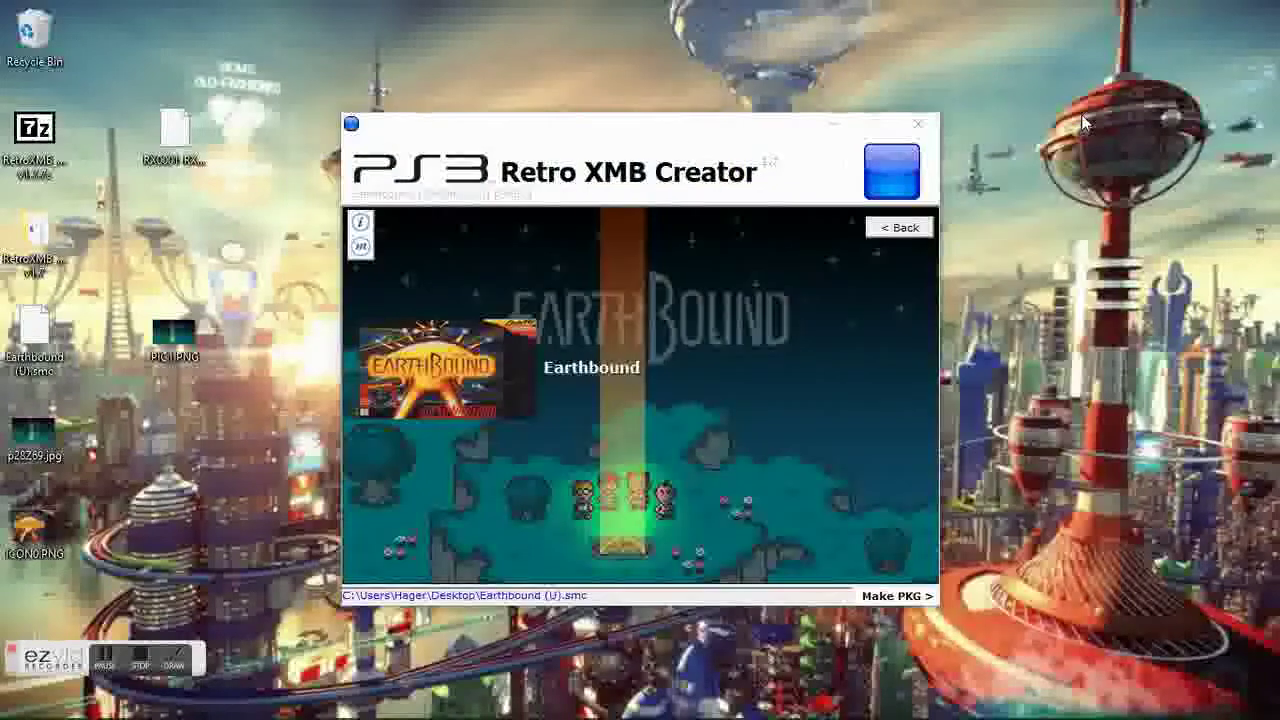
click(918, 126)
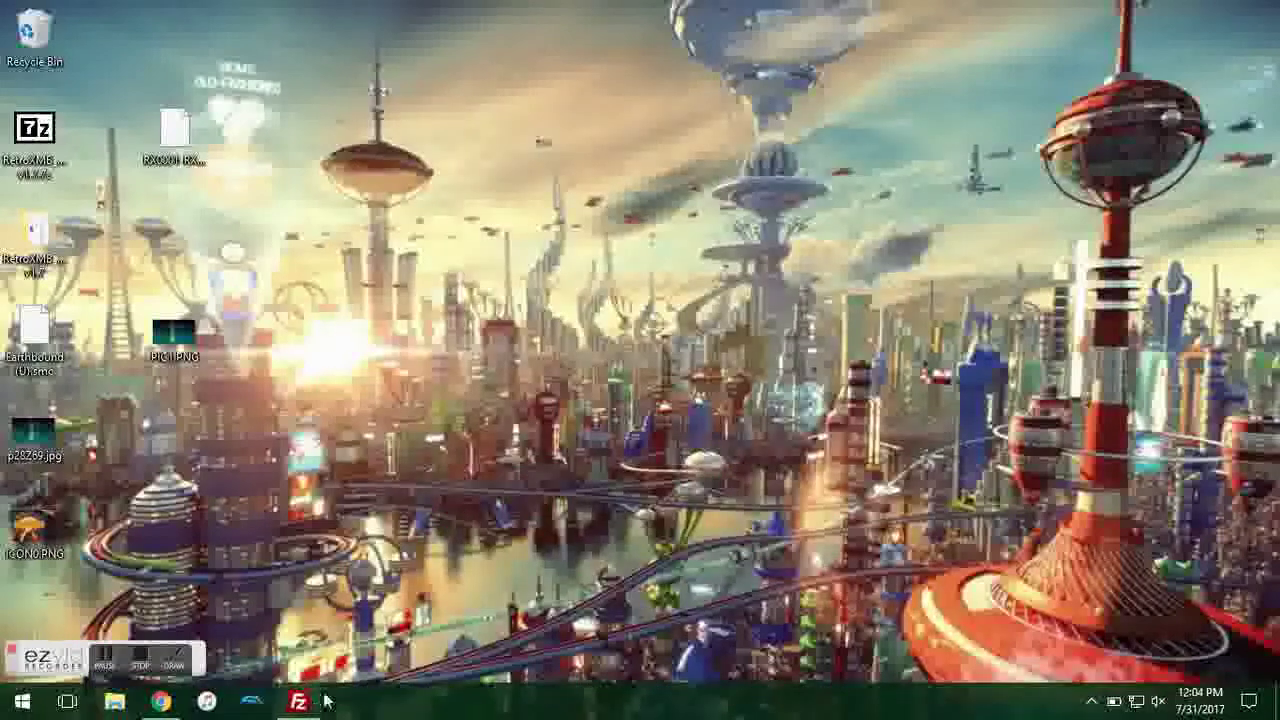
- Switch to FileZilla, collapse the remote game folder, and reposition the Earthbound package on the desktop within reach of the FileZilla window
click(297, 702)
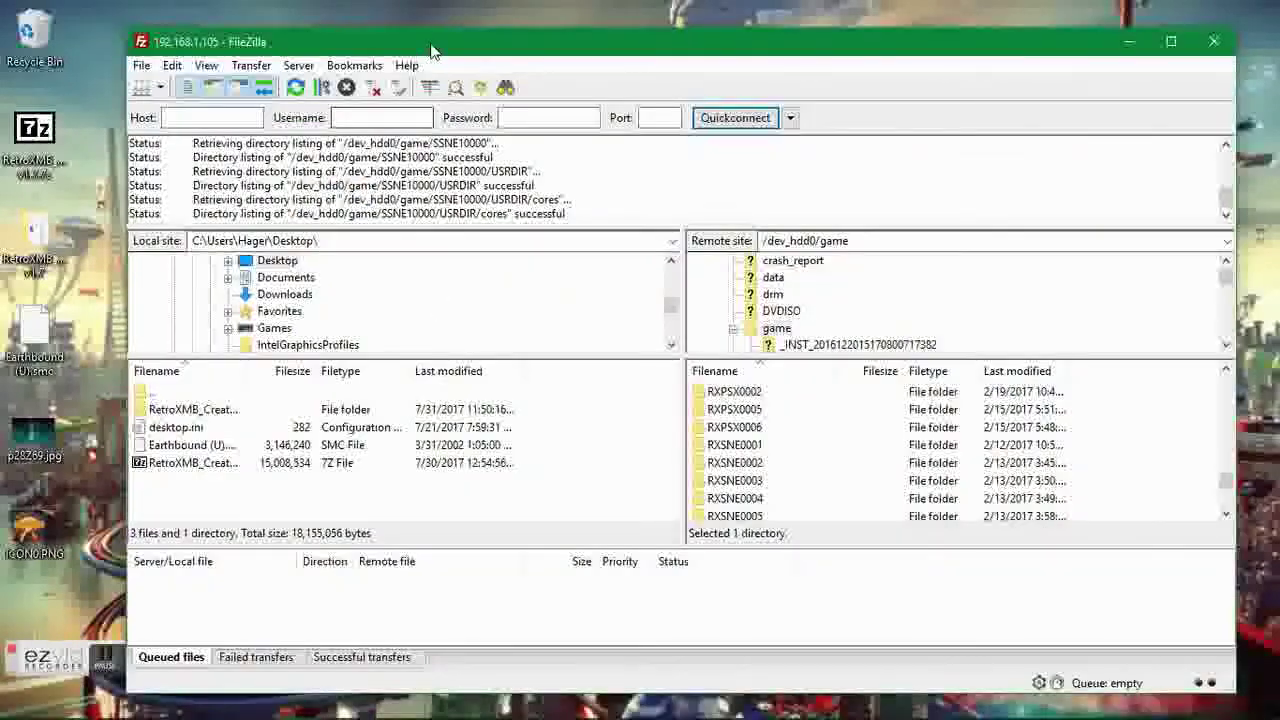
drag(423, 44, 558, 57)
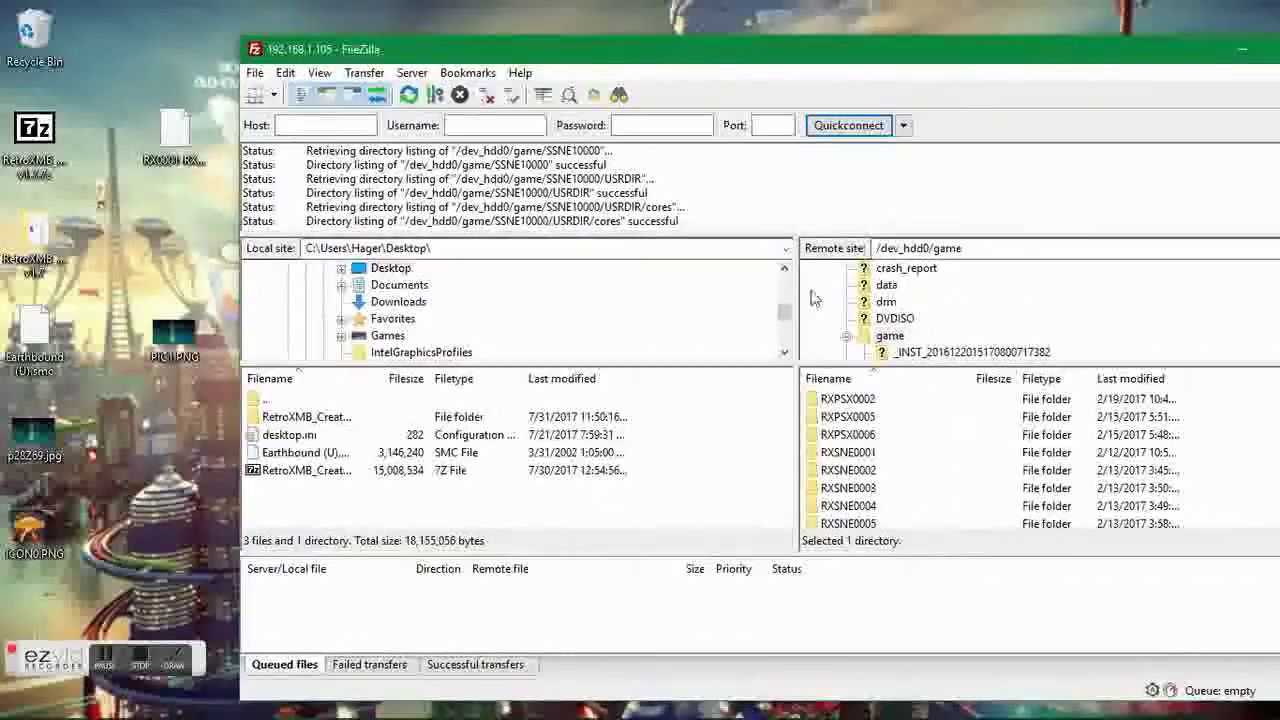
click(845, 338)
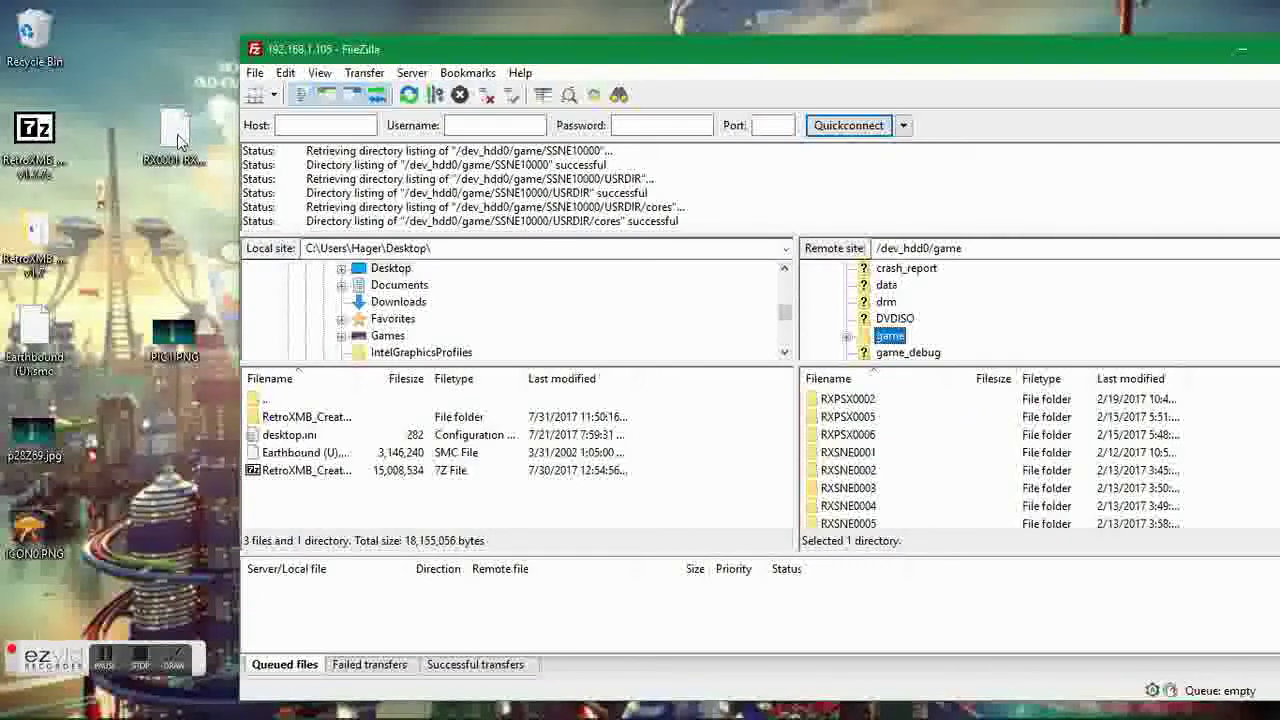
drag(180, 135, 108, 620)
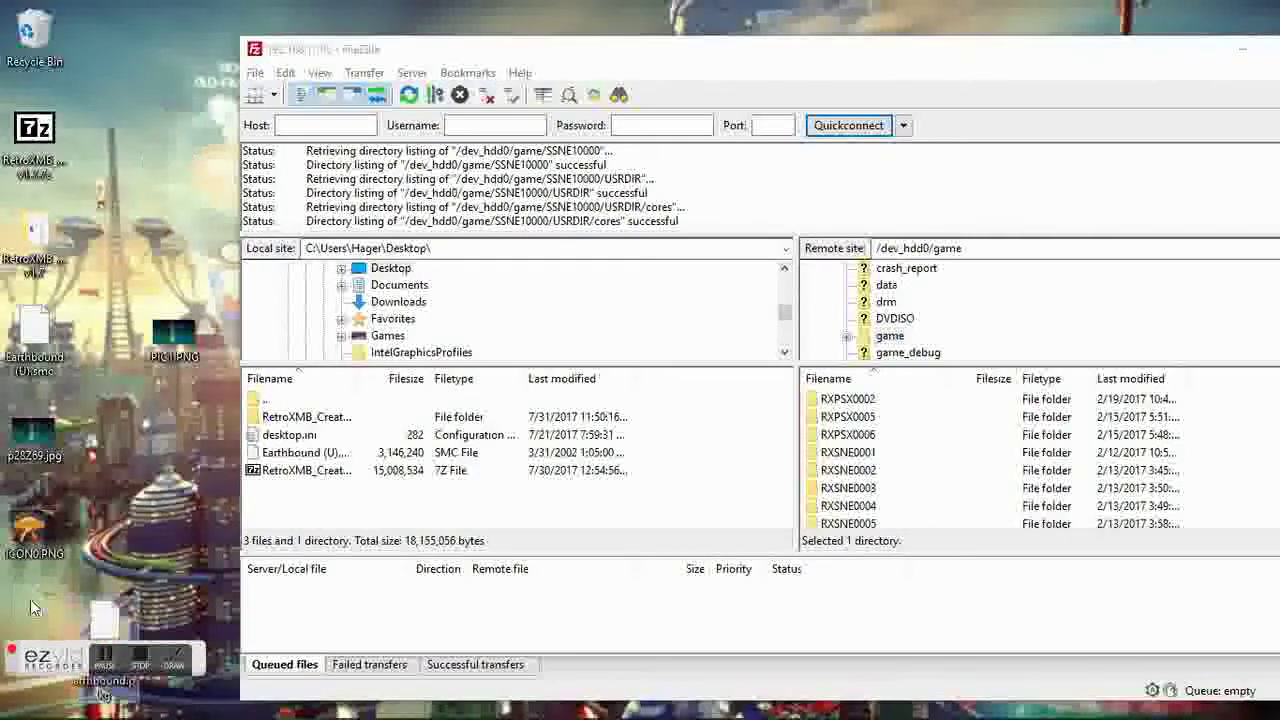
drag(801, 62, 678, 65)
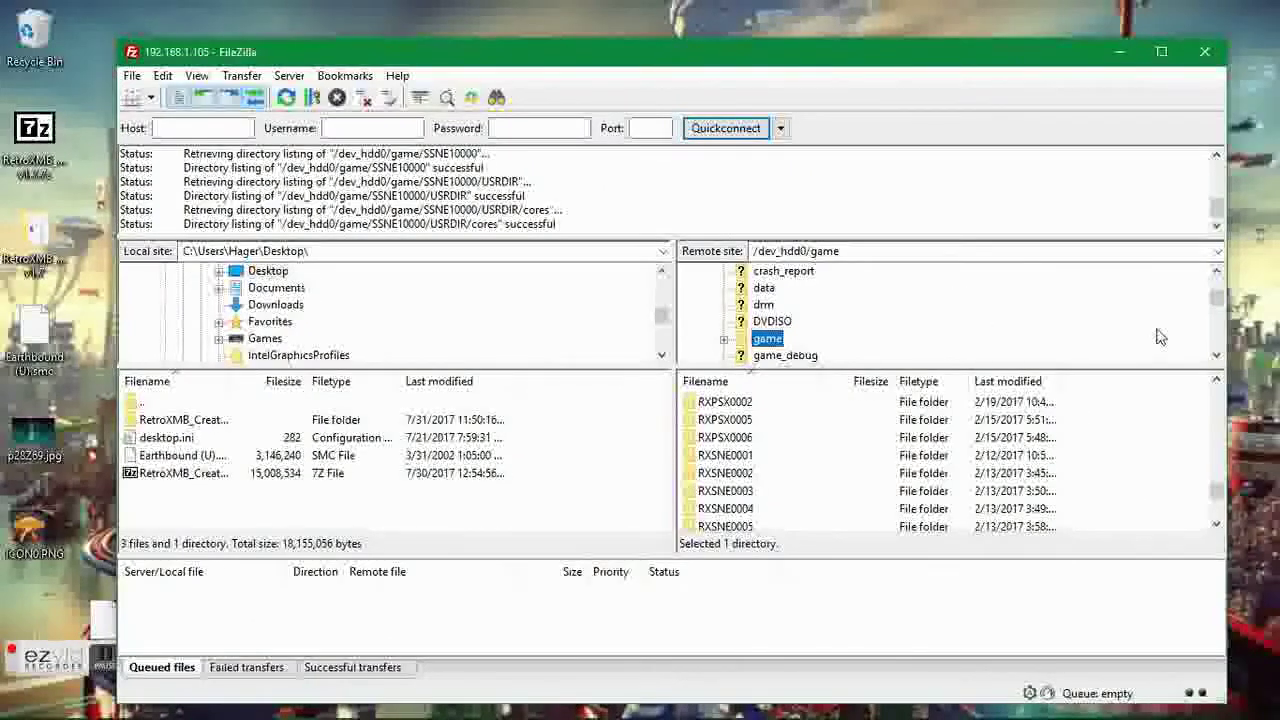
- Open the remote /dev_hdd0/packages folder on the PS3
click(1216, 356)
click(1216, 356)
click(1216, 356)
click(1216, 356)
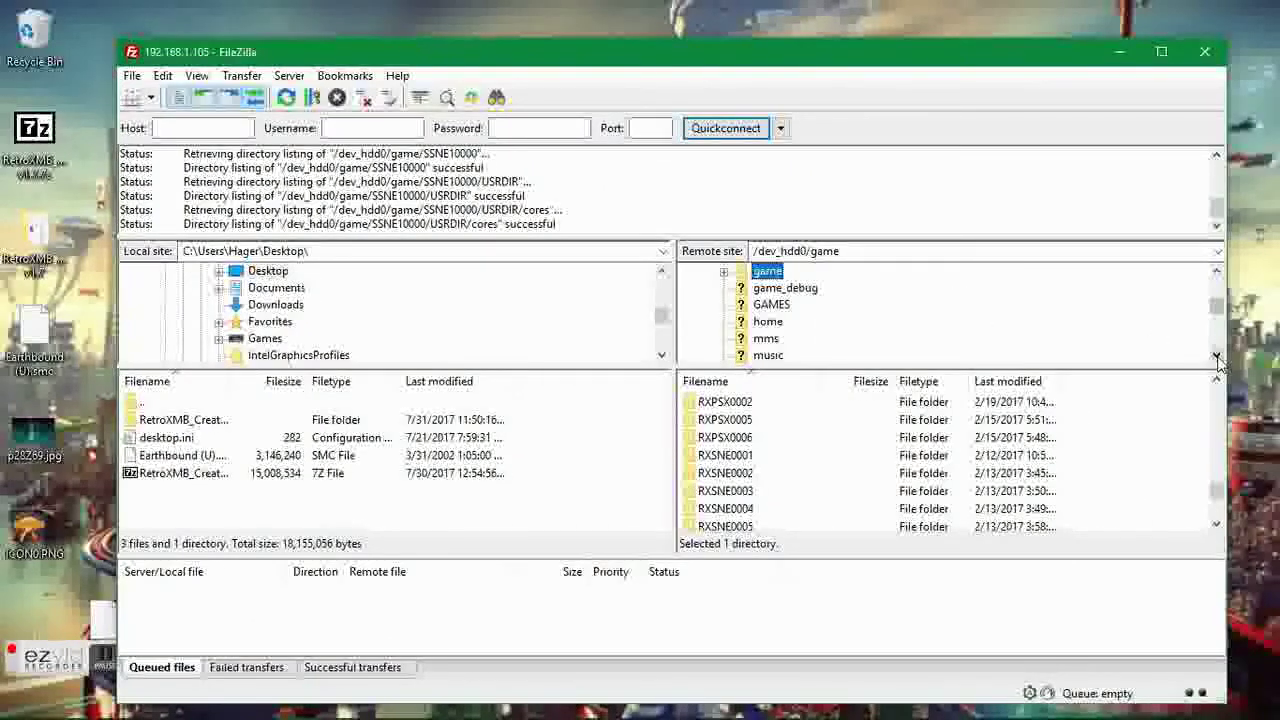
click(1216, 356)
click(1216, 356)
click(1216, 356)
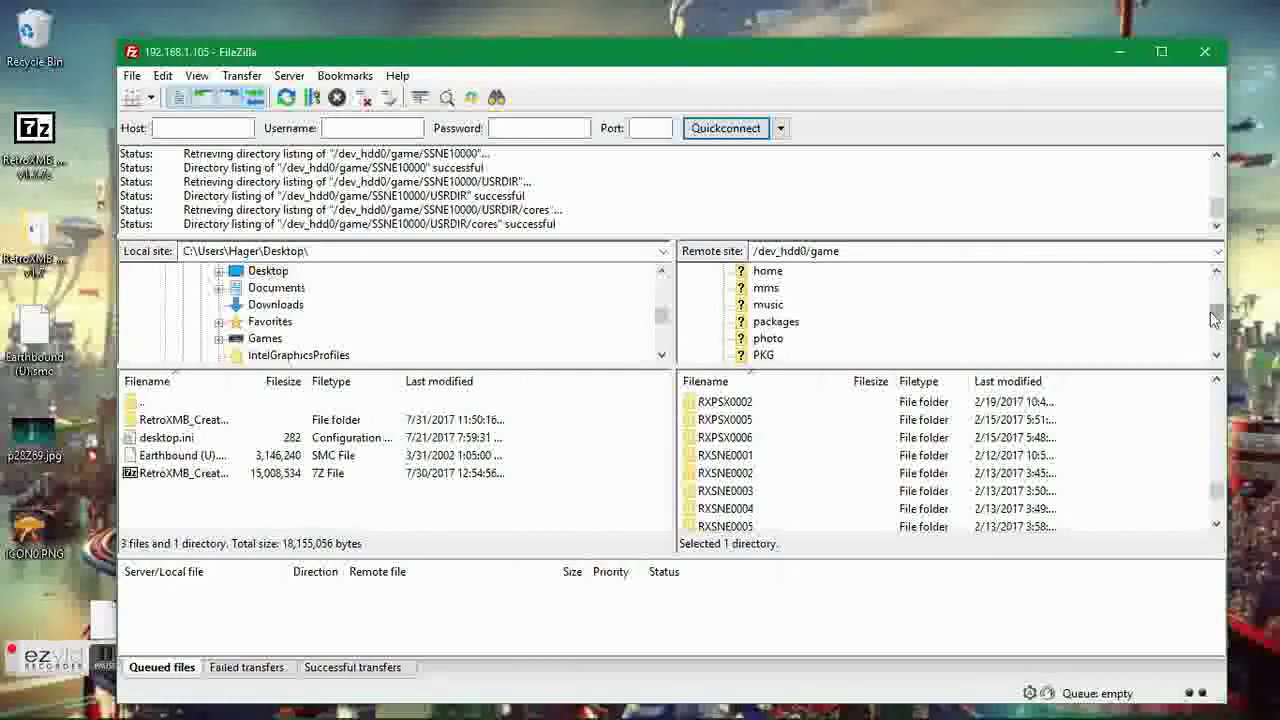
click(776, 321)
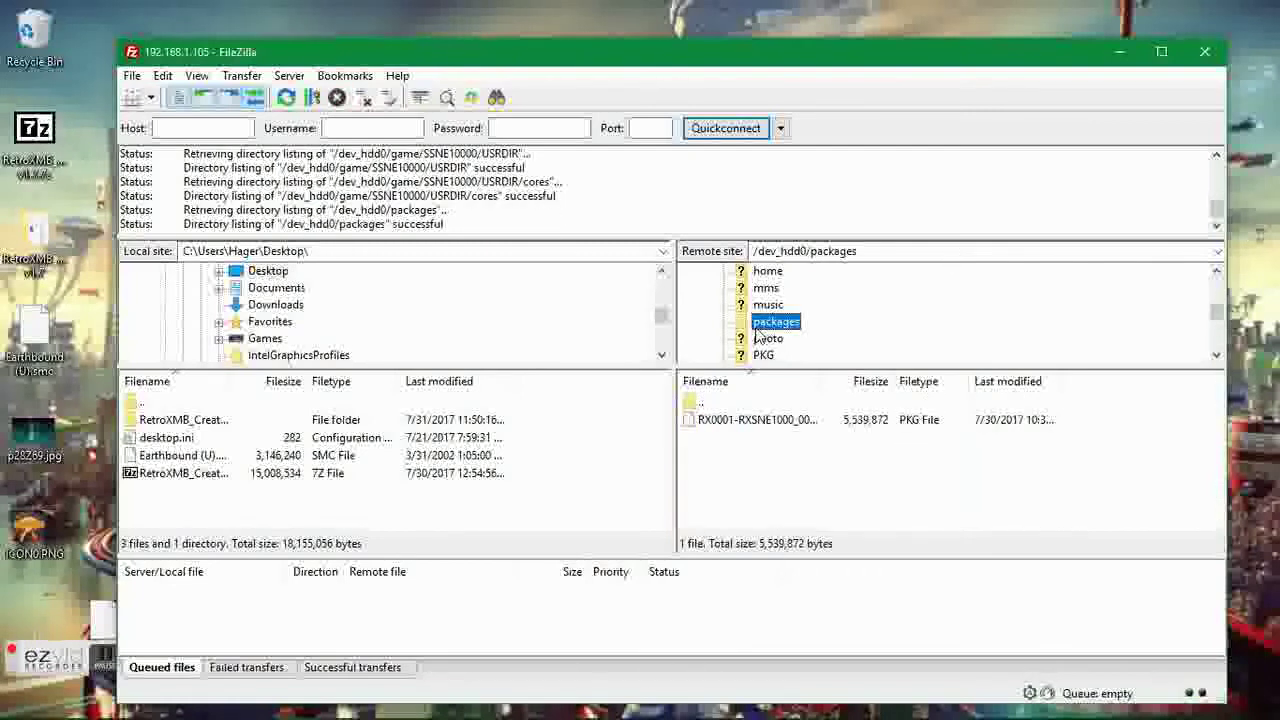
- Delete the old Earthbound PKG from the remote packages folder and upload the new one from the desktop
click(745, 424)
key(Delete)
key(Return)
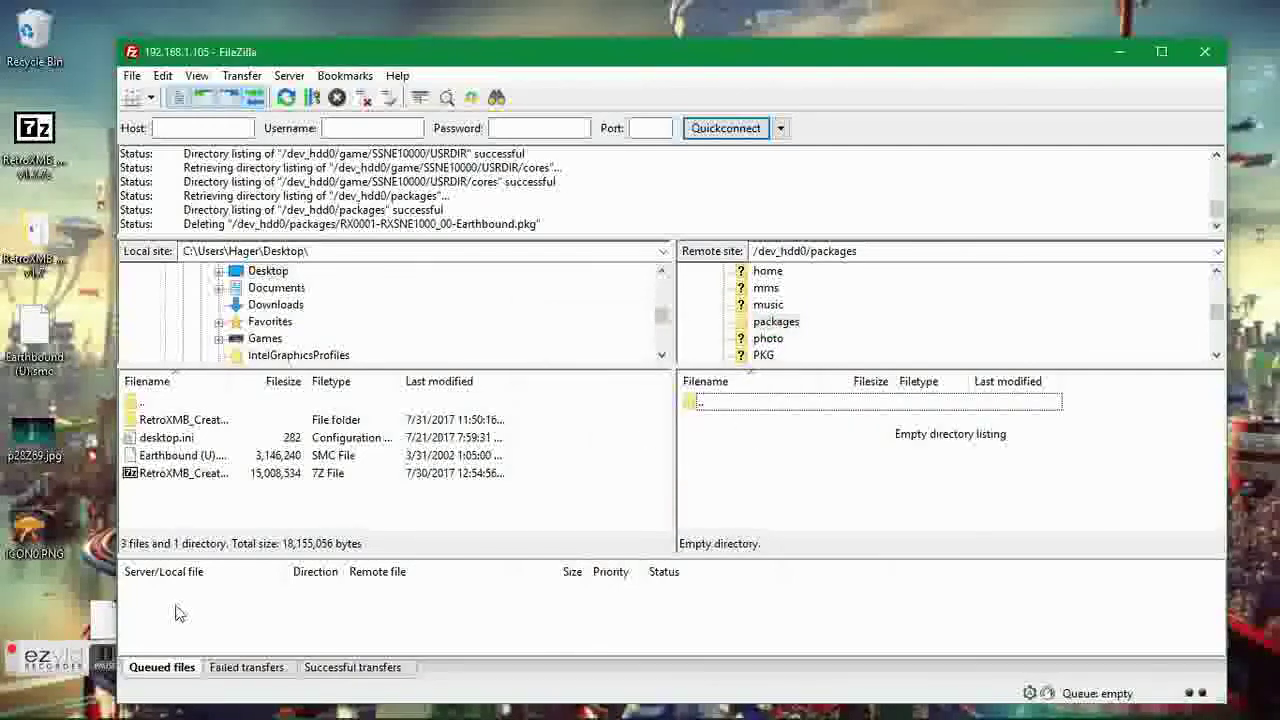
drag(107, 617, 737, 455)
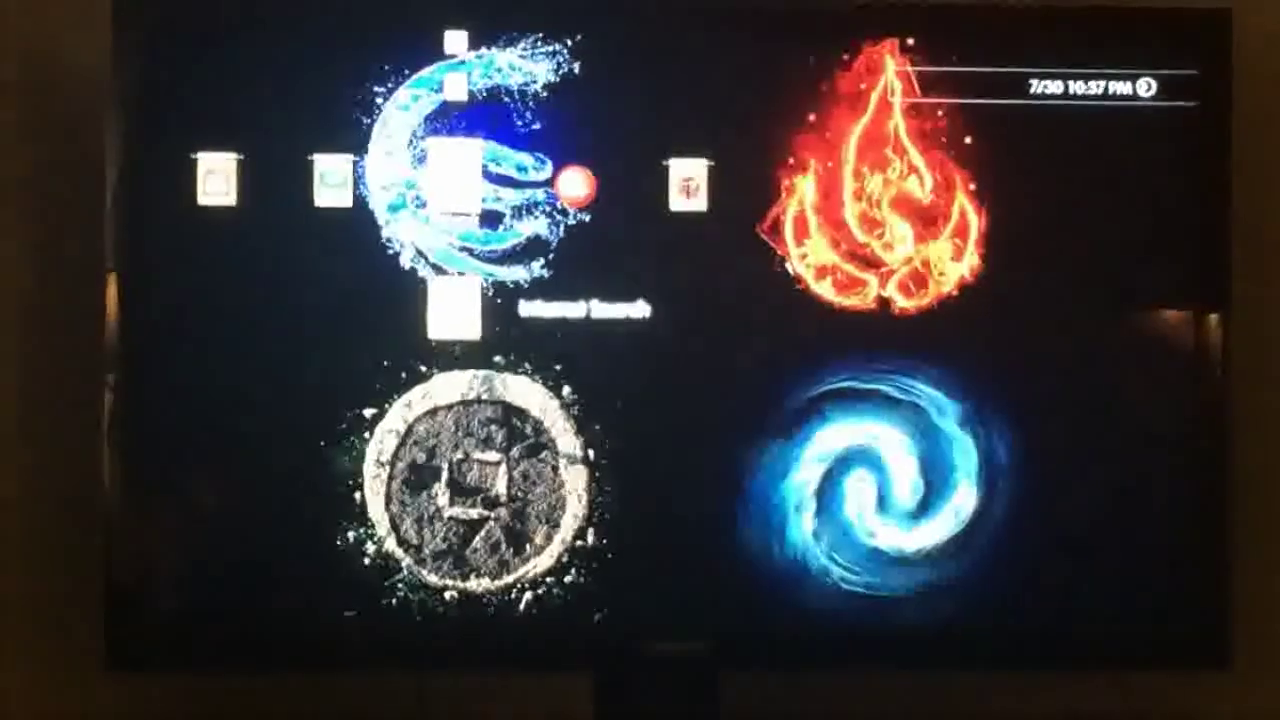
key(Left)
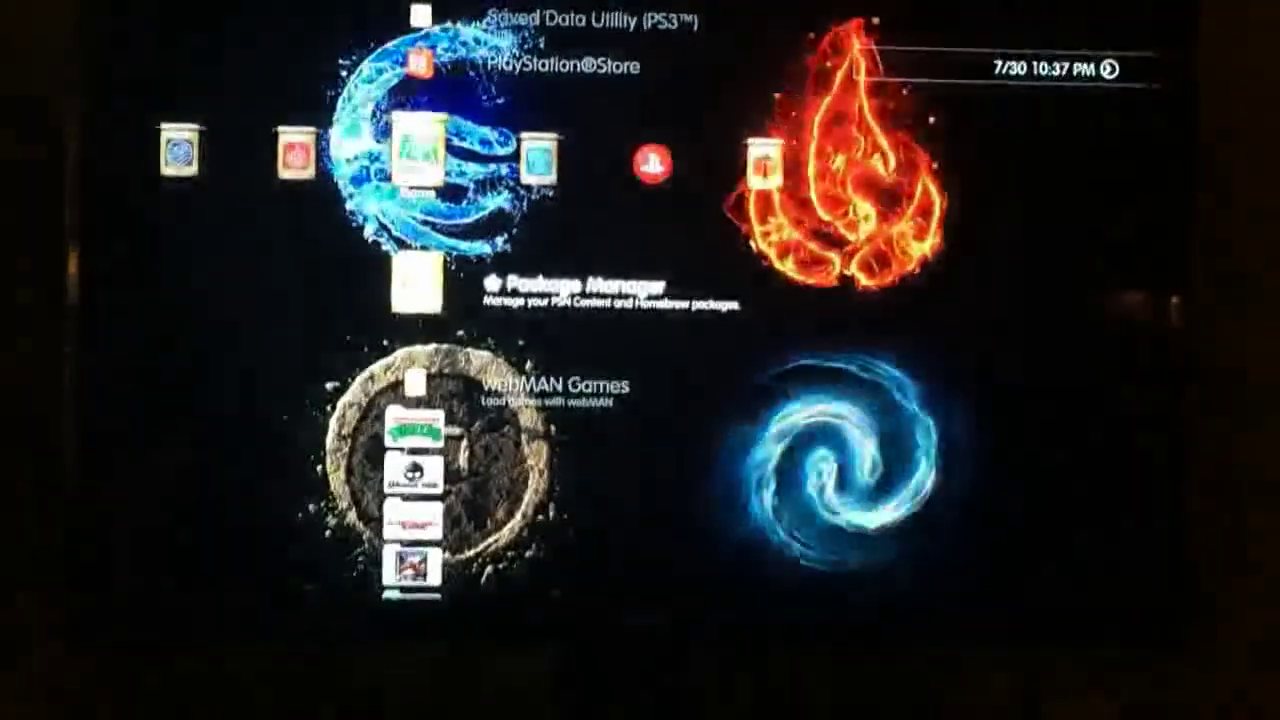
key(Up)
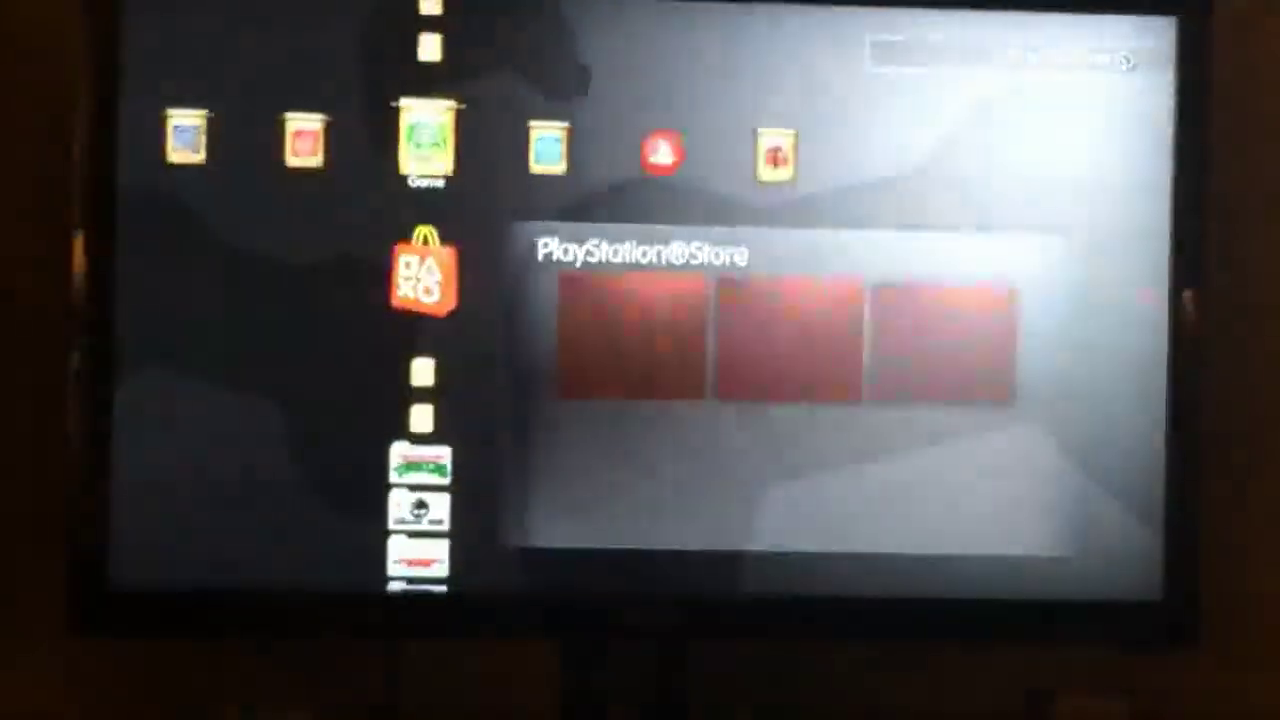
key(Down)
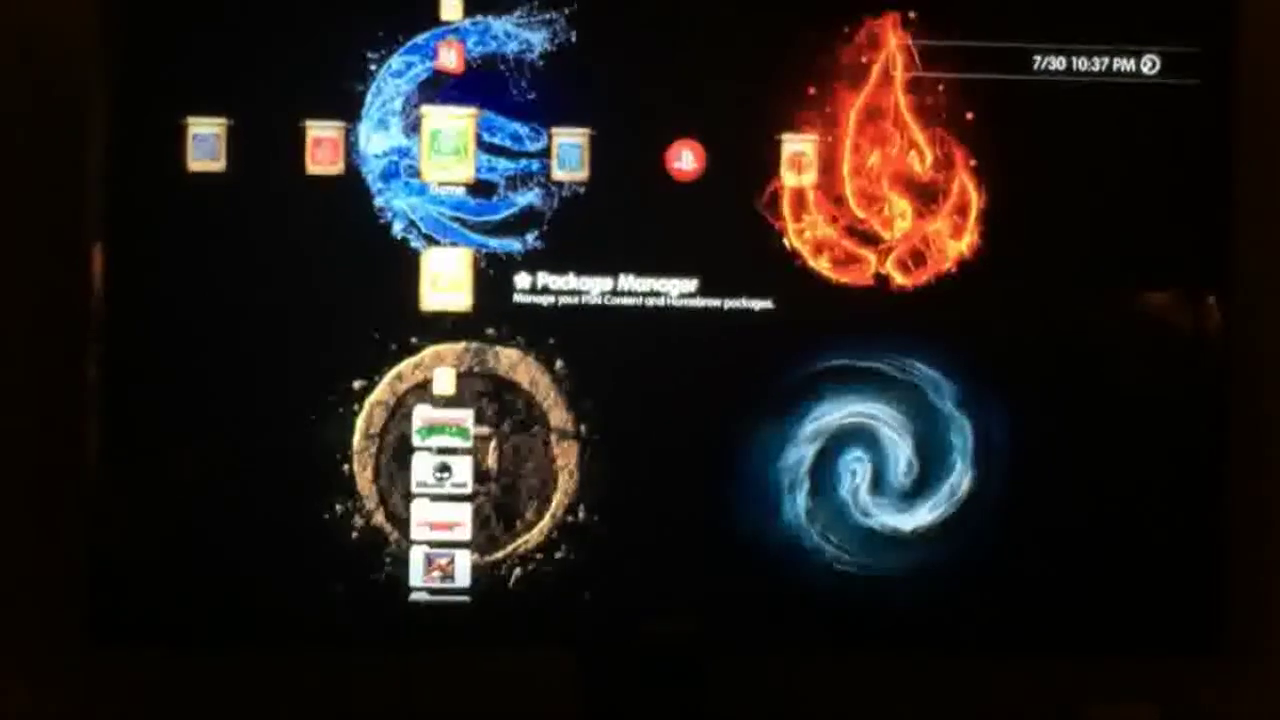
key(Return)
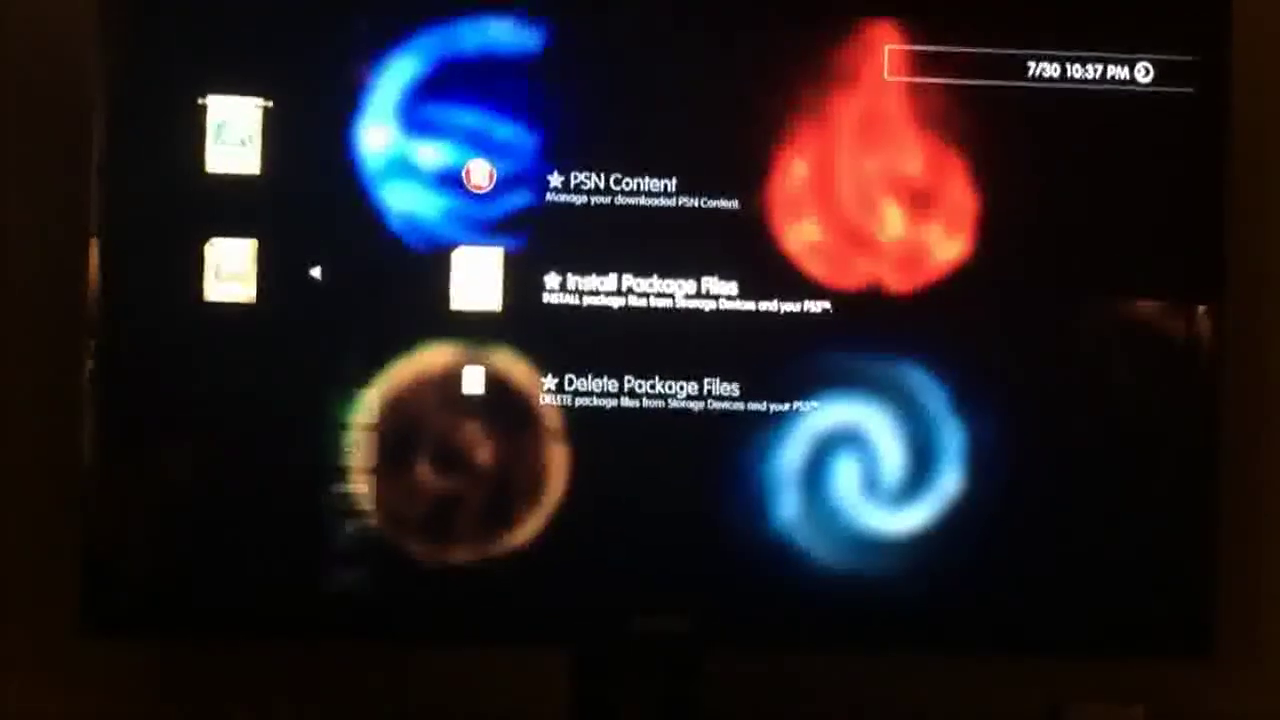
key(Return)
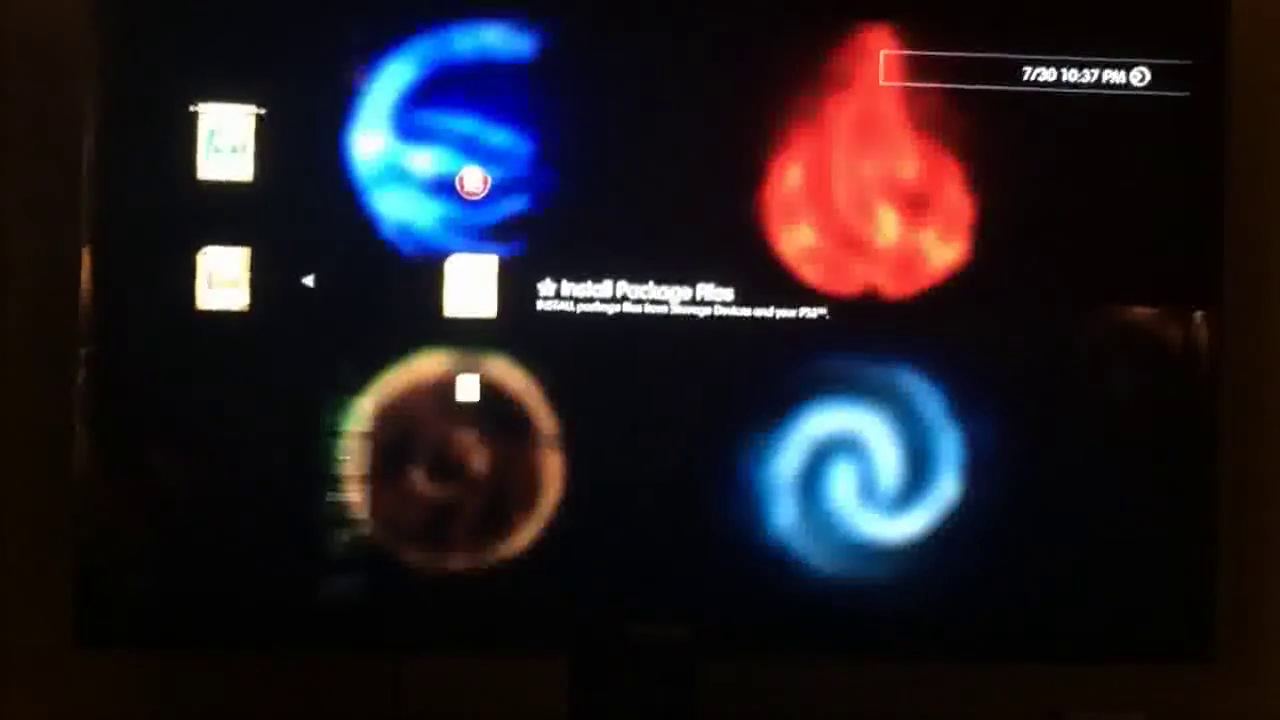
key(Return)
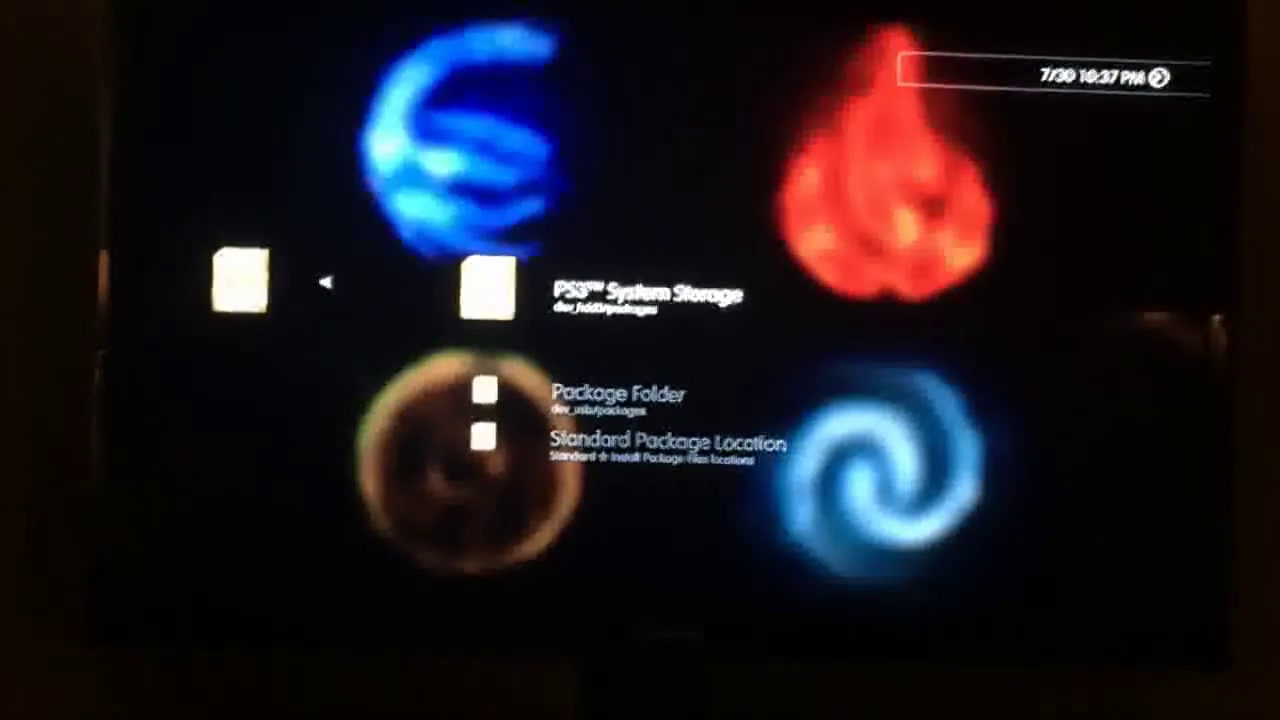
key(Return)
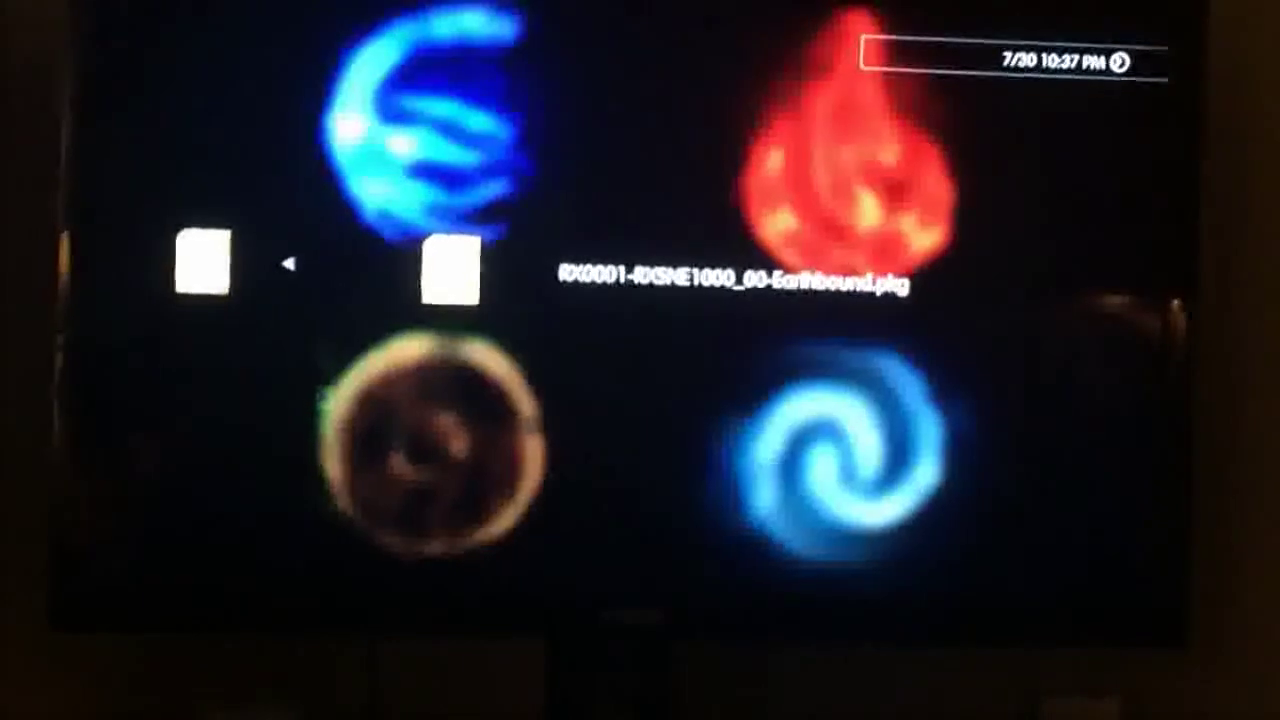
key(Return)
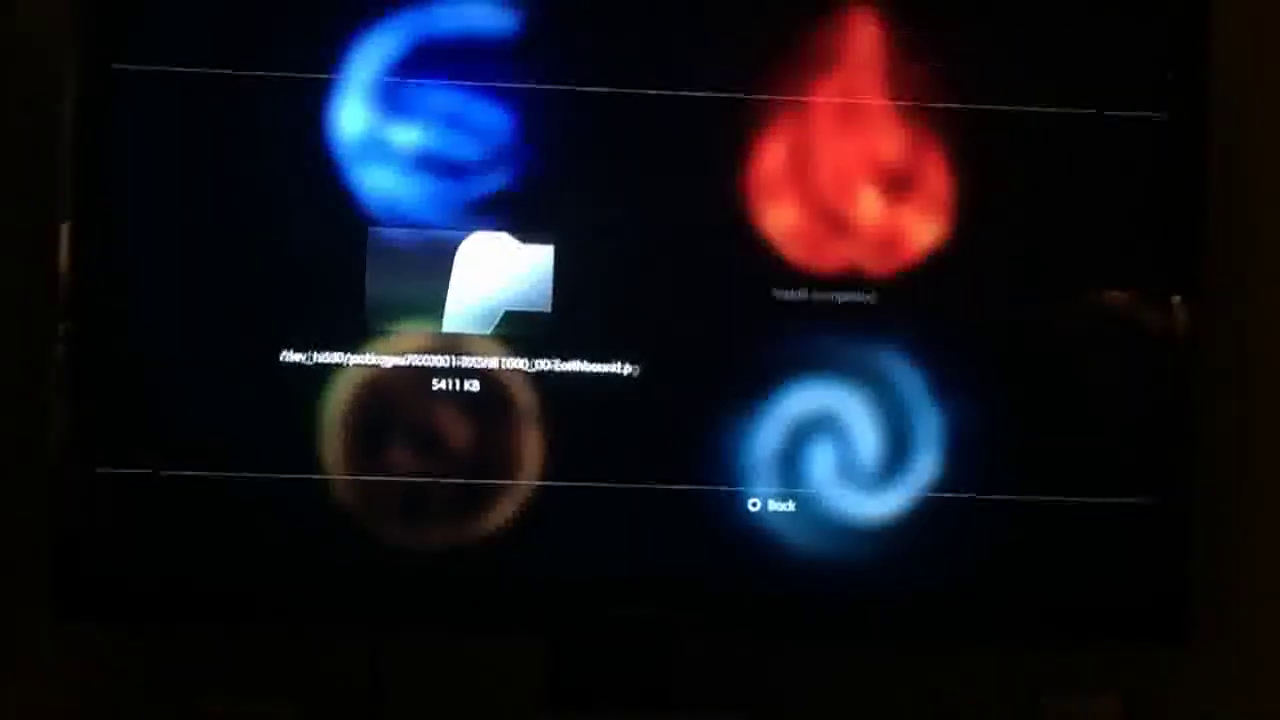
key(Escape)
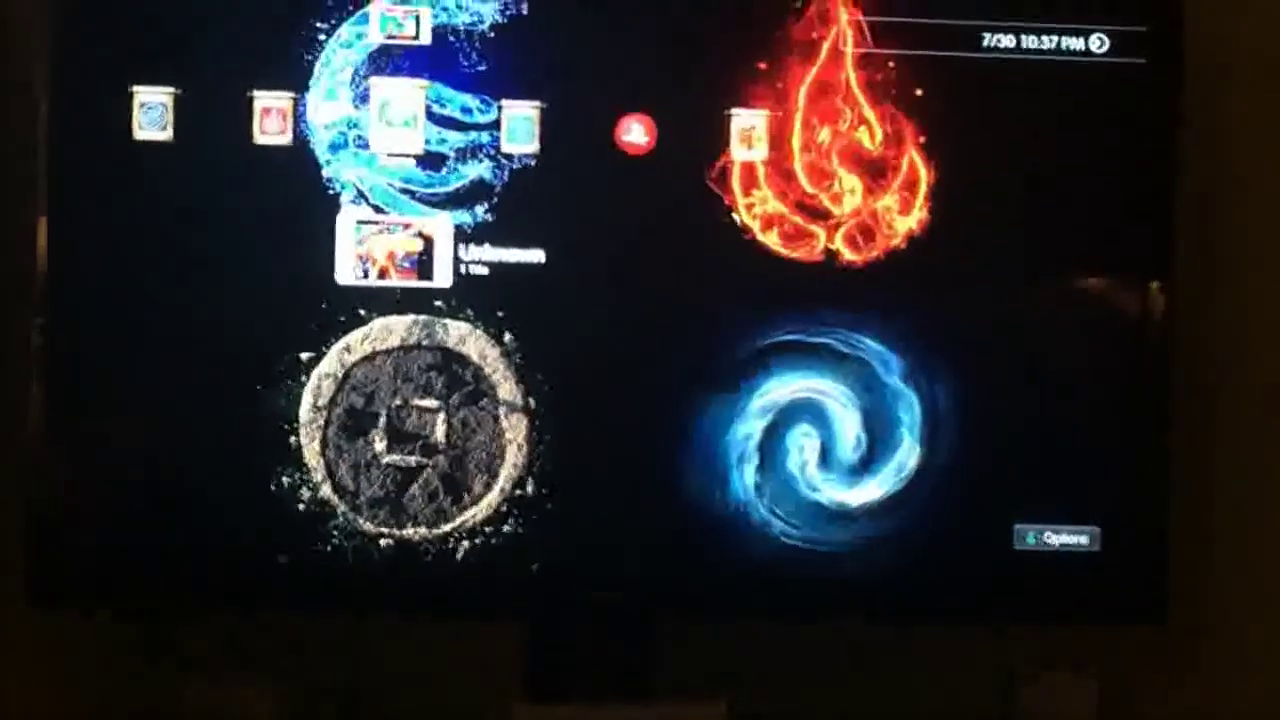
key(Return)
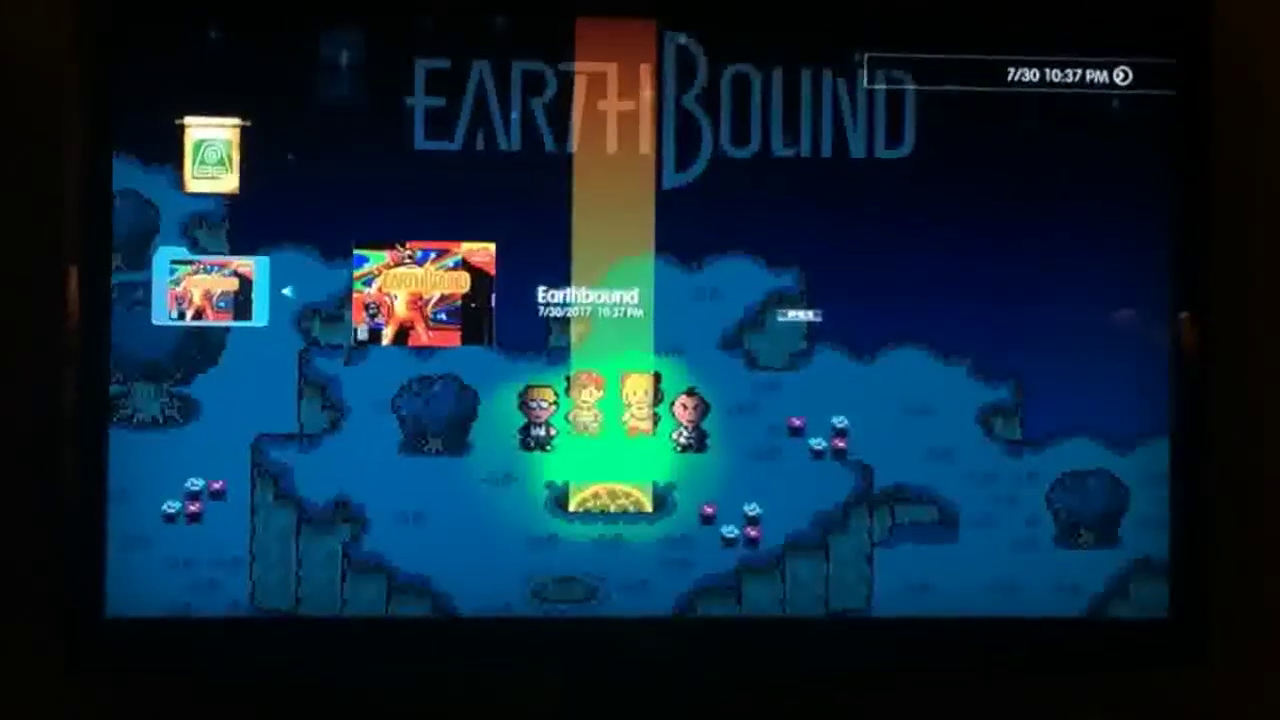
key(Return)
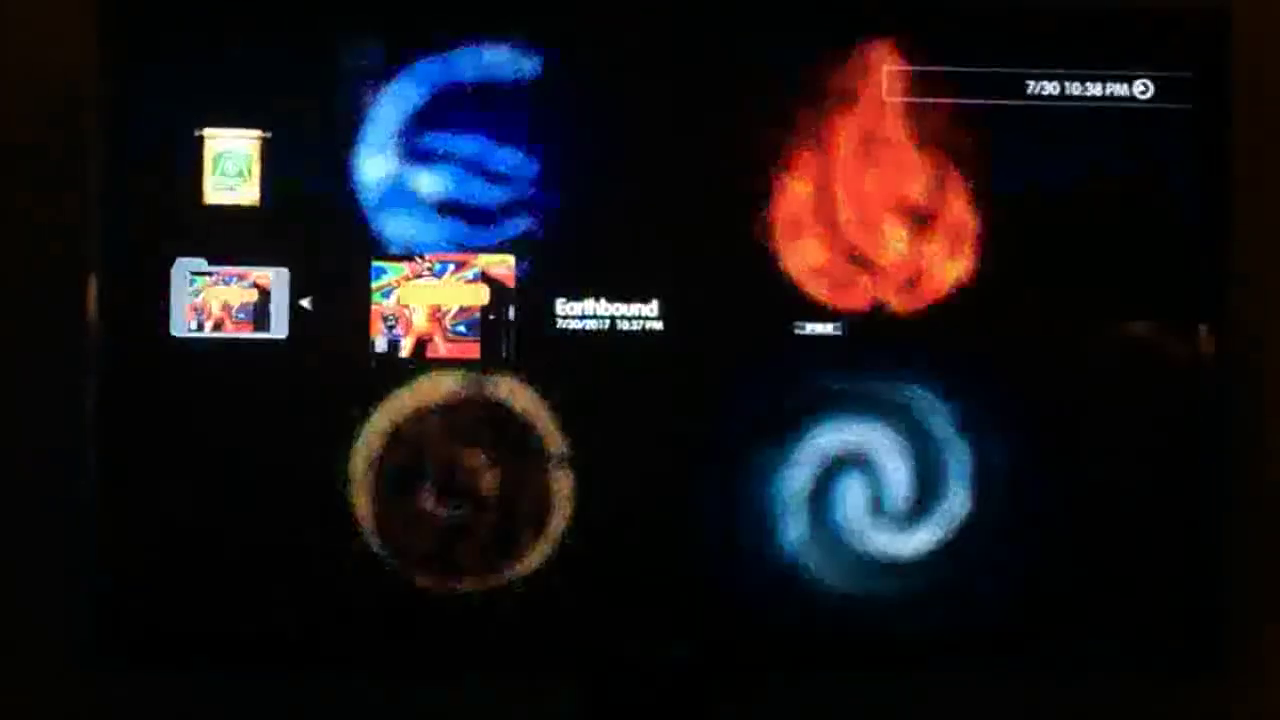